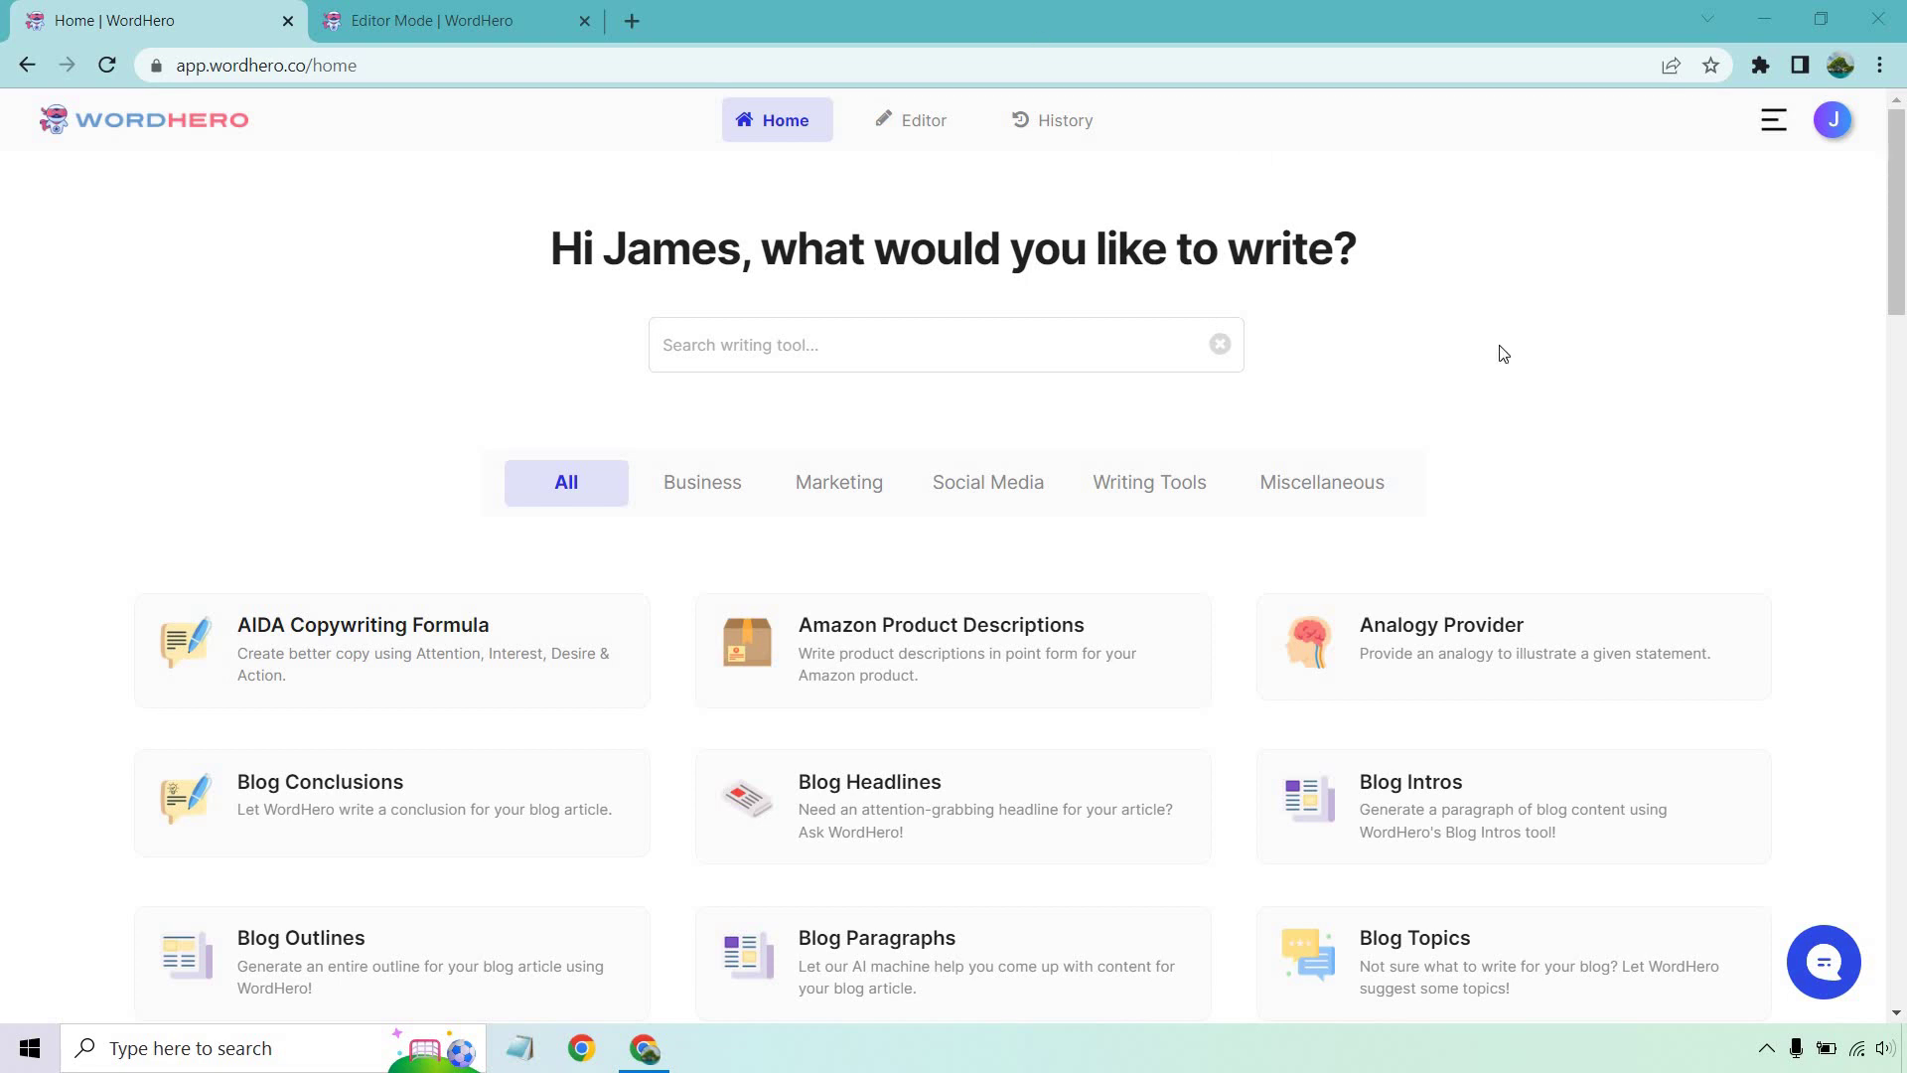
scroll(1820, 359, "down", 12)
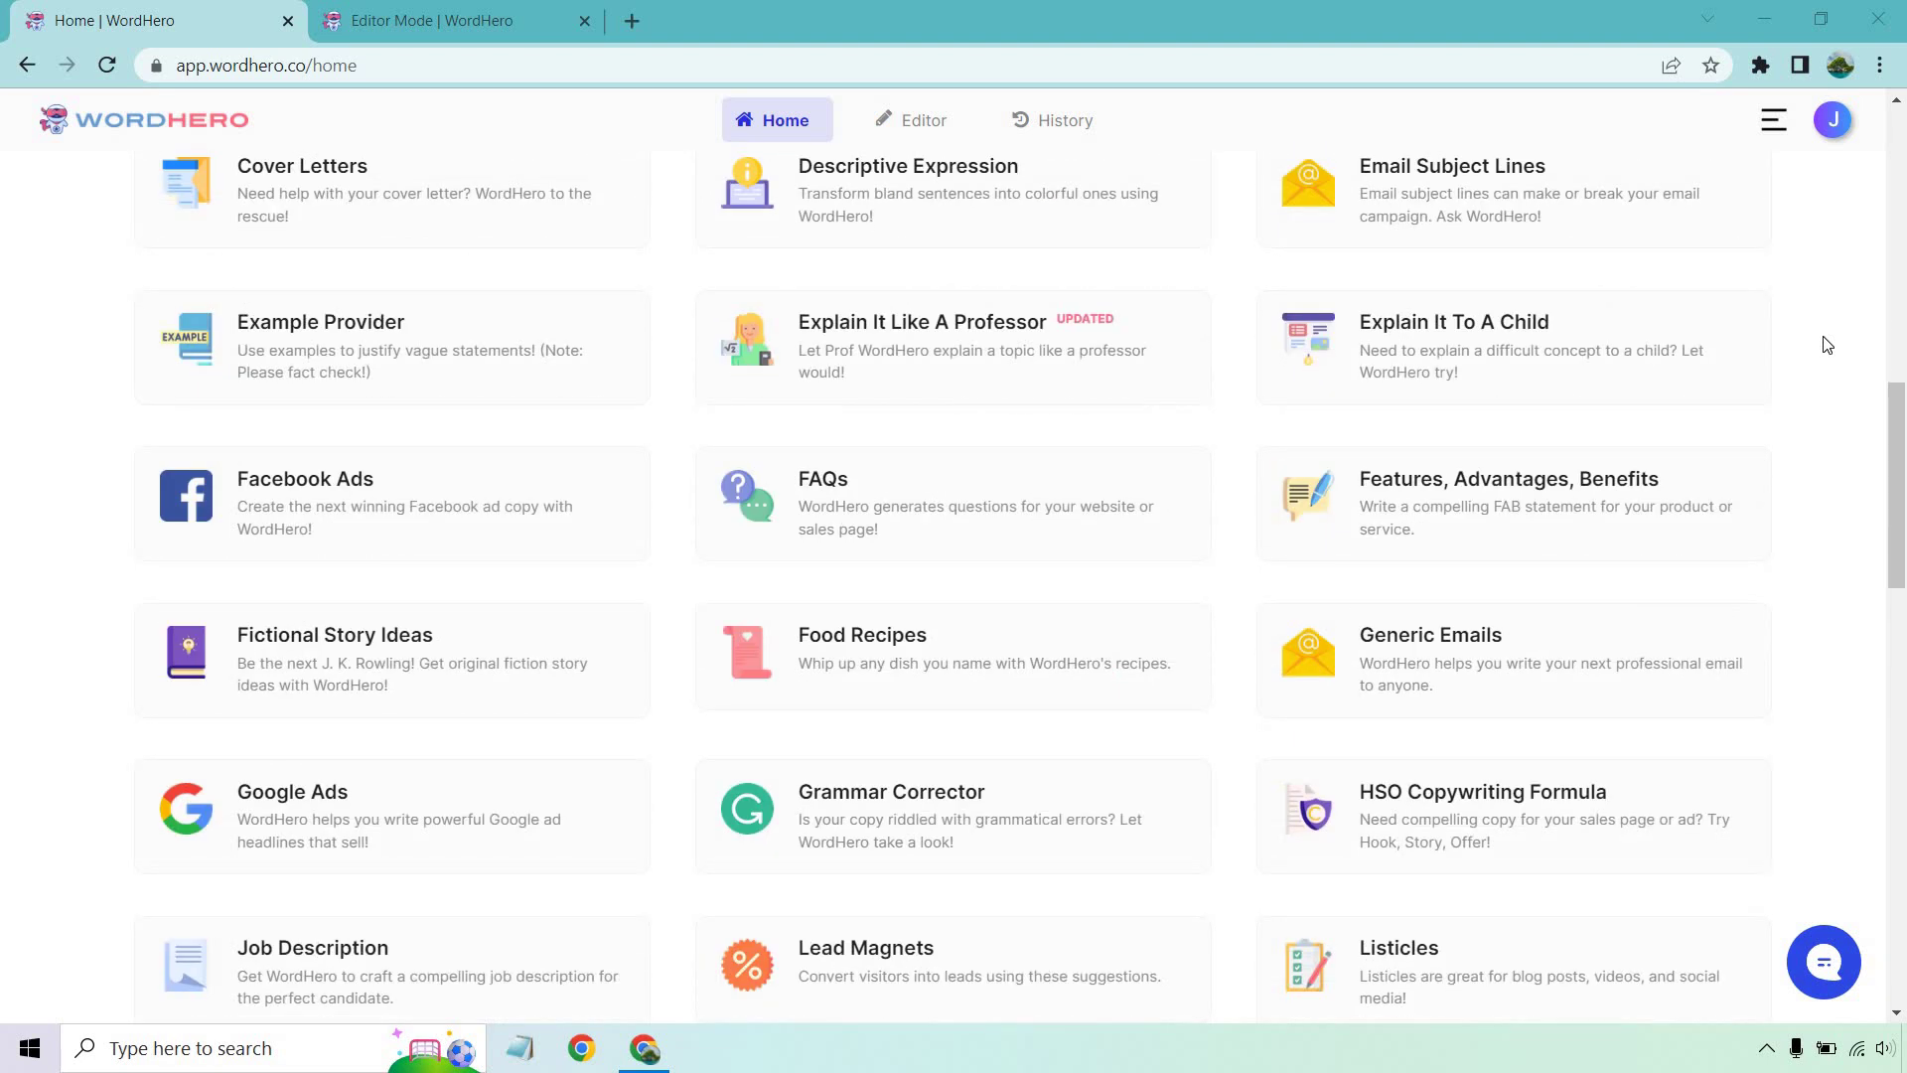
scroll(1823, 348, "up", 12)
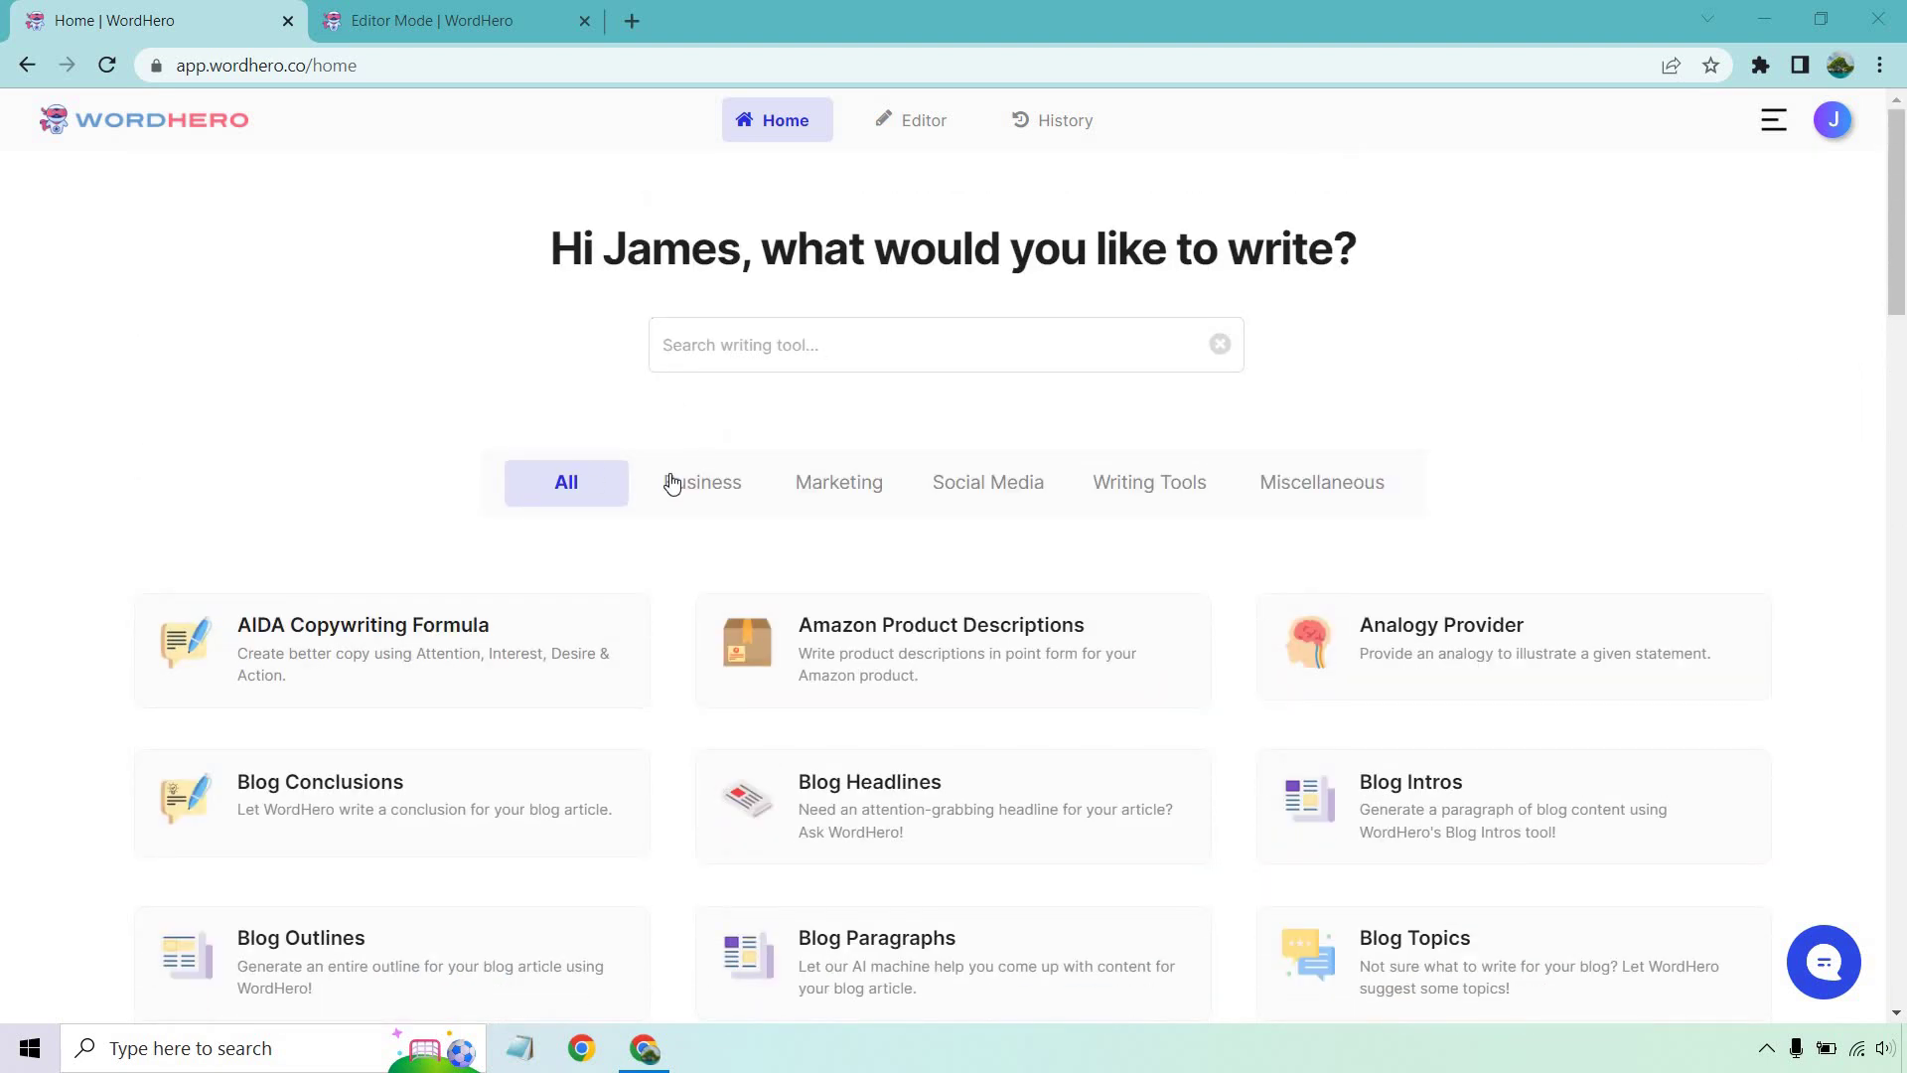
left_click(747, 486)
left_click(967, 486)
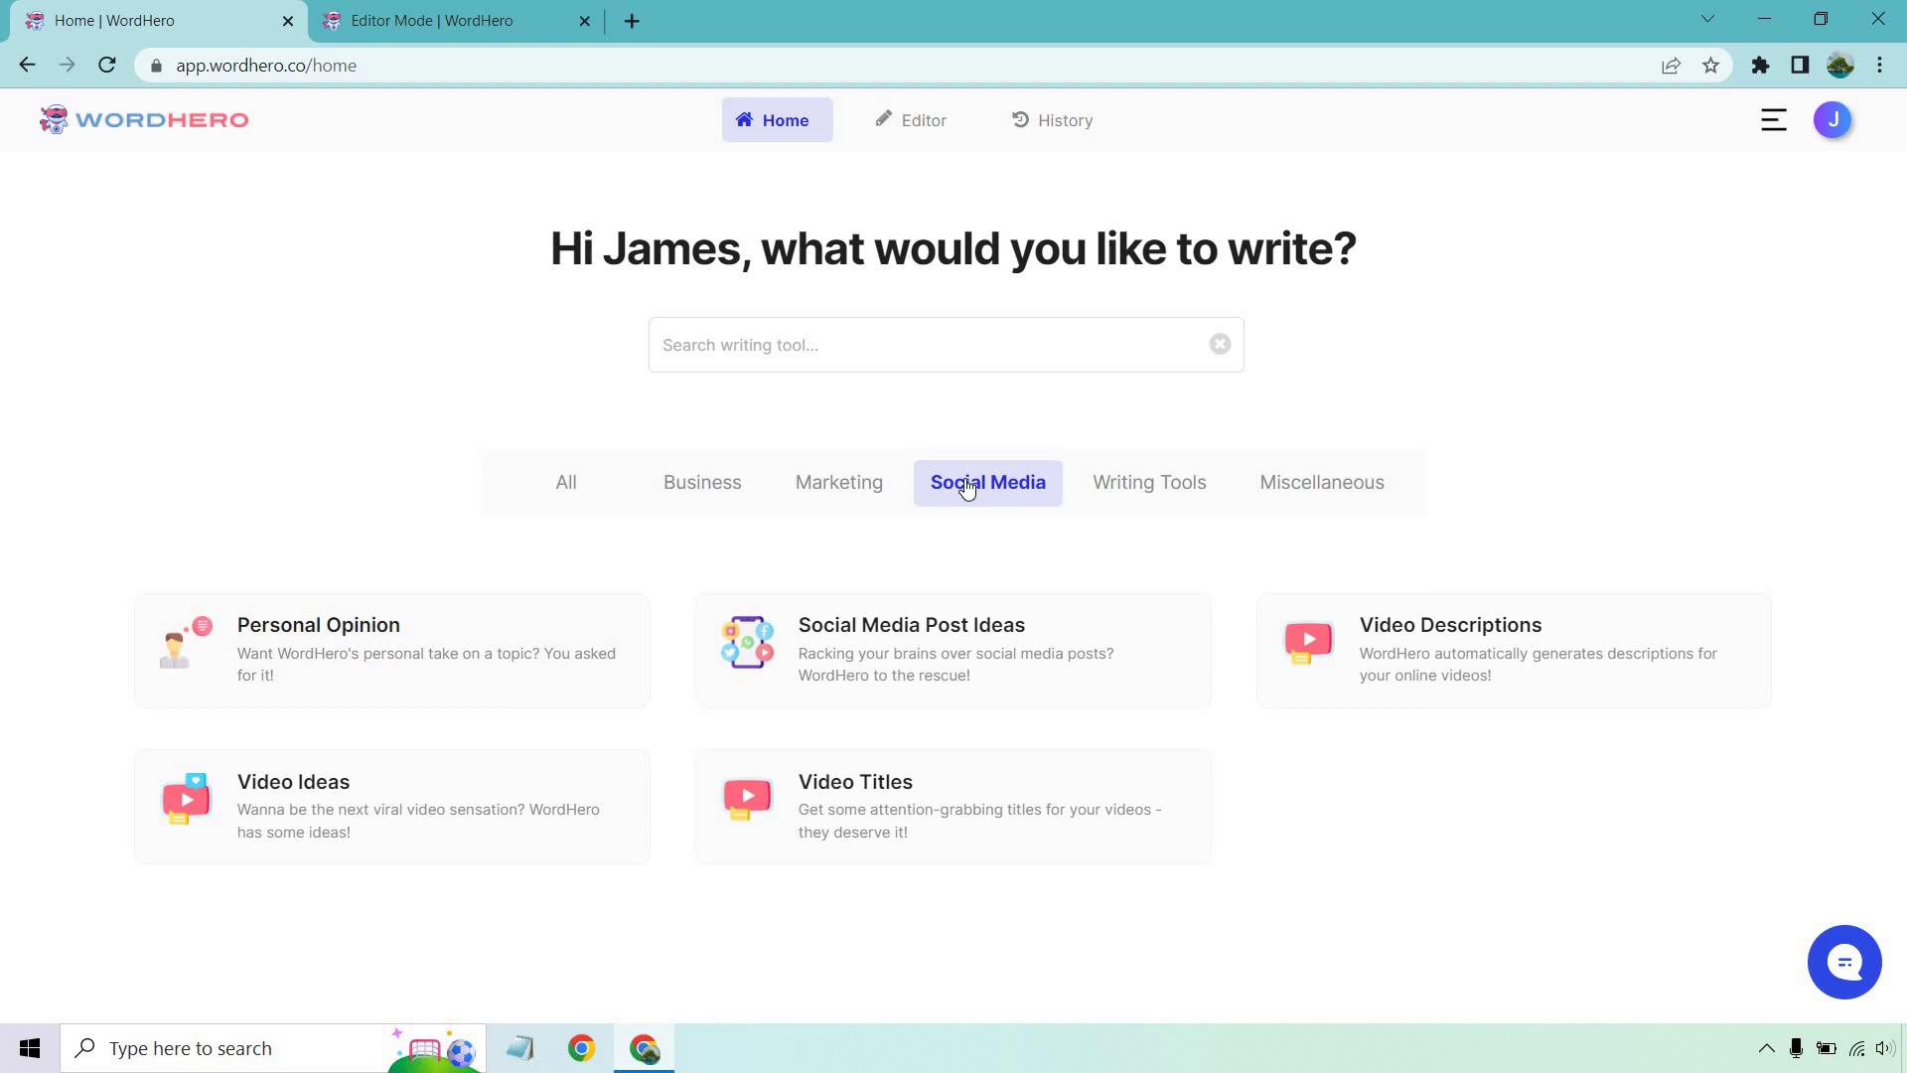
left_click(1153, 483)
left_click(1326, 480)
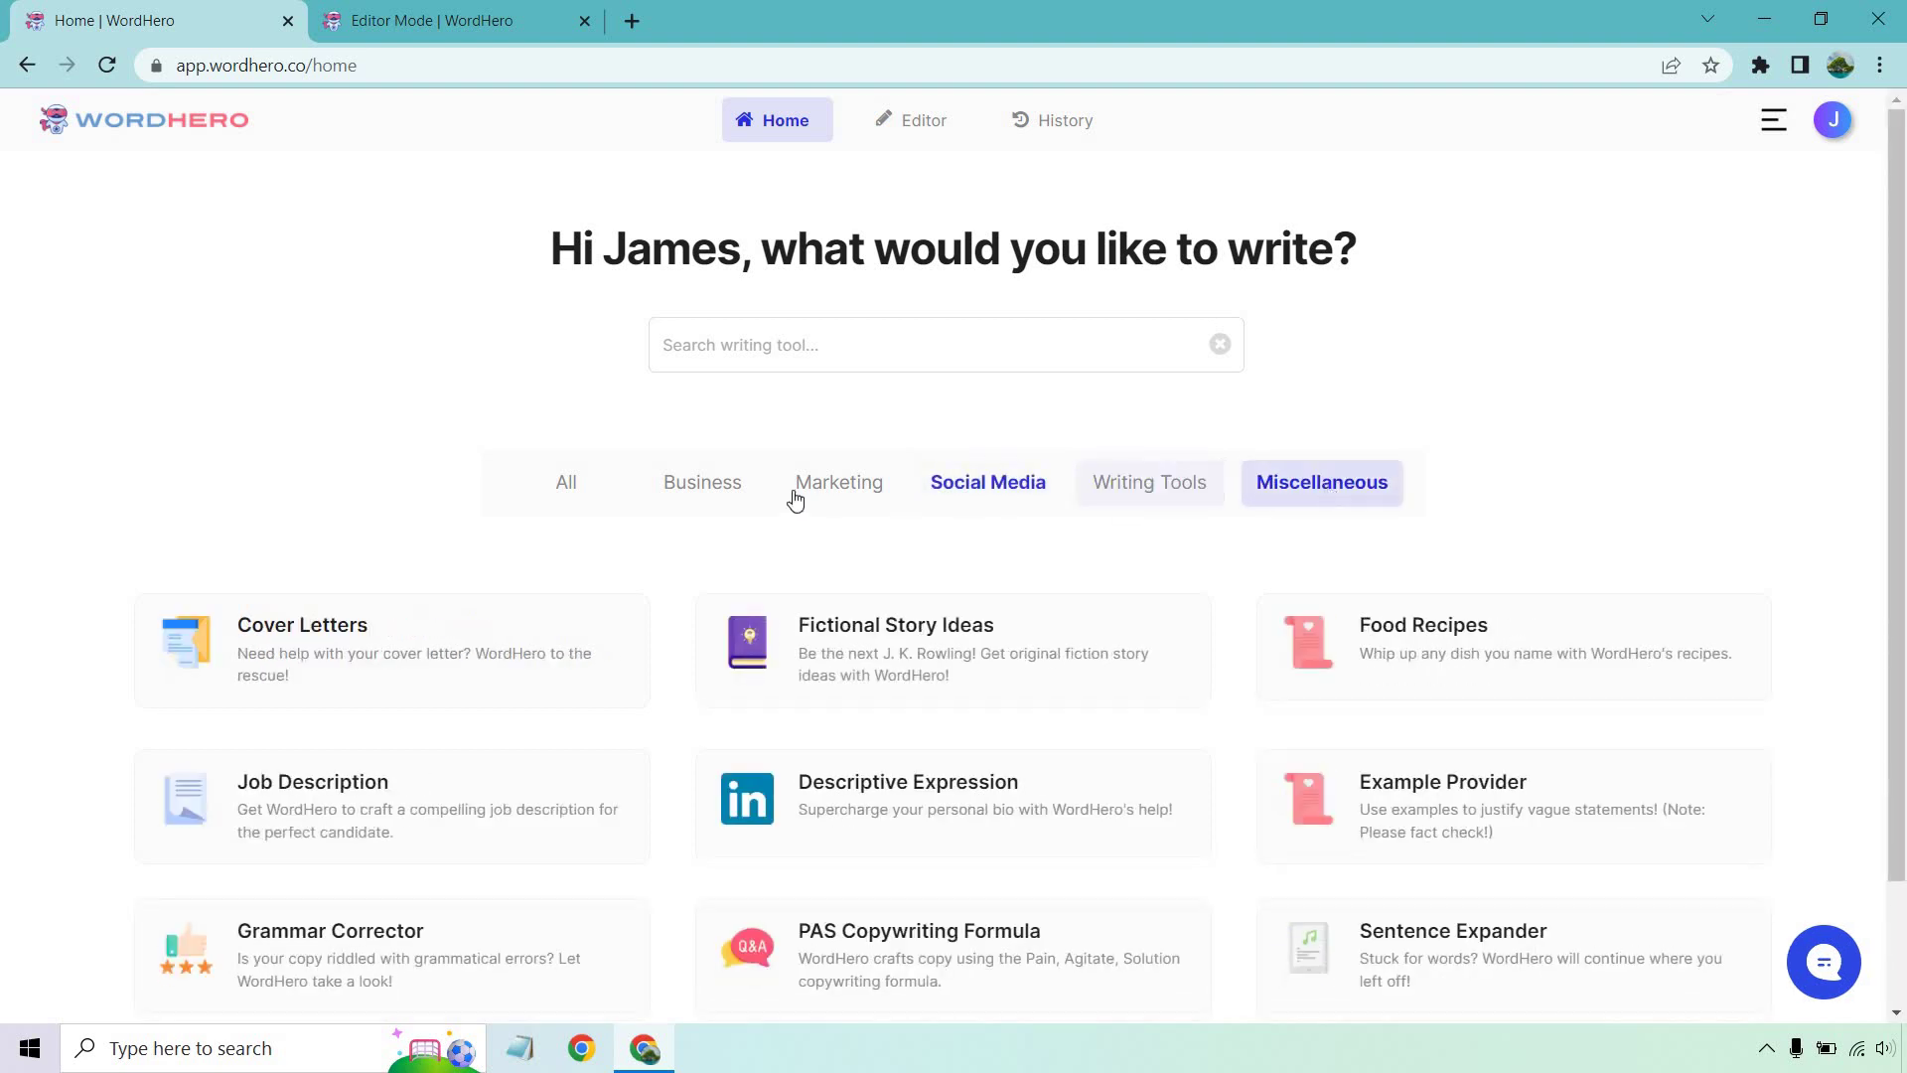
left_click(557, 482)
scroll(1762, 426, "down", 15)
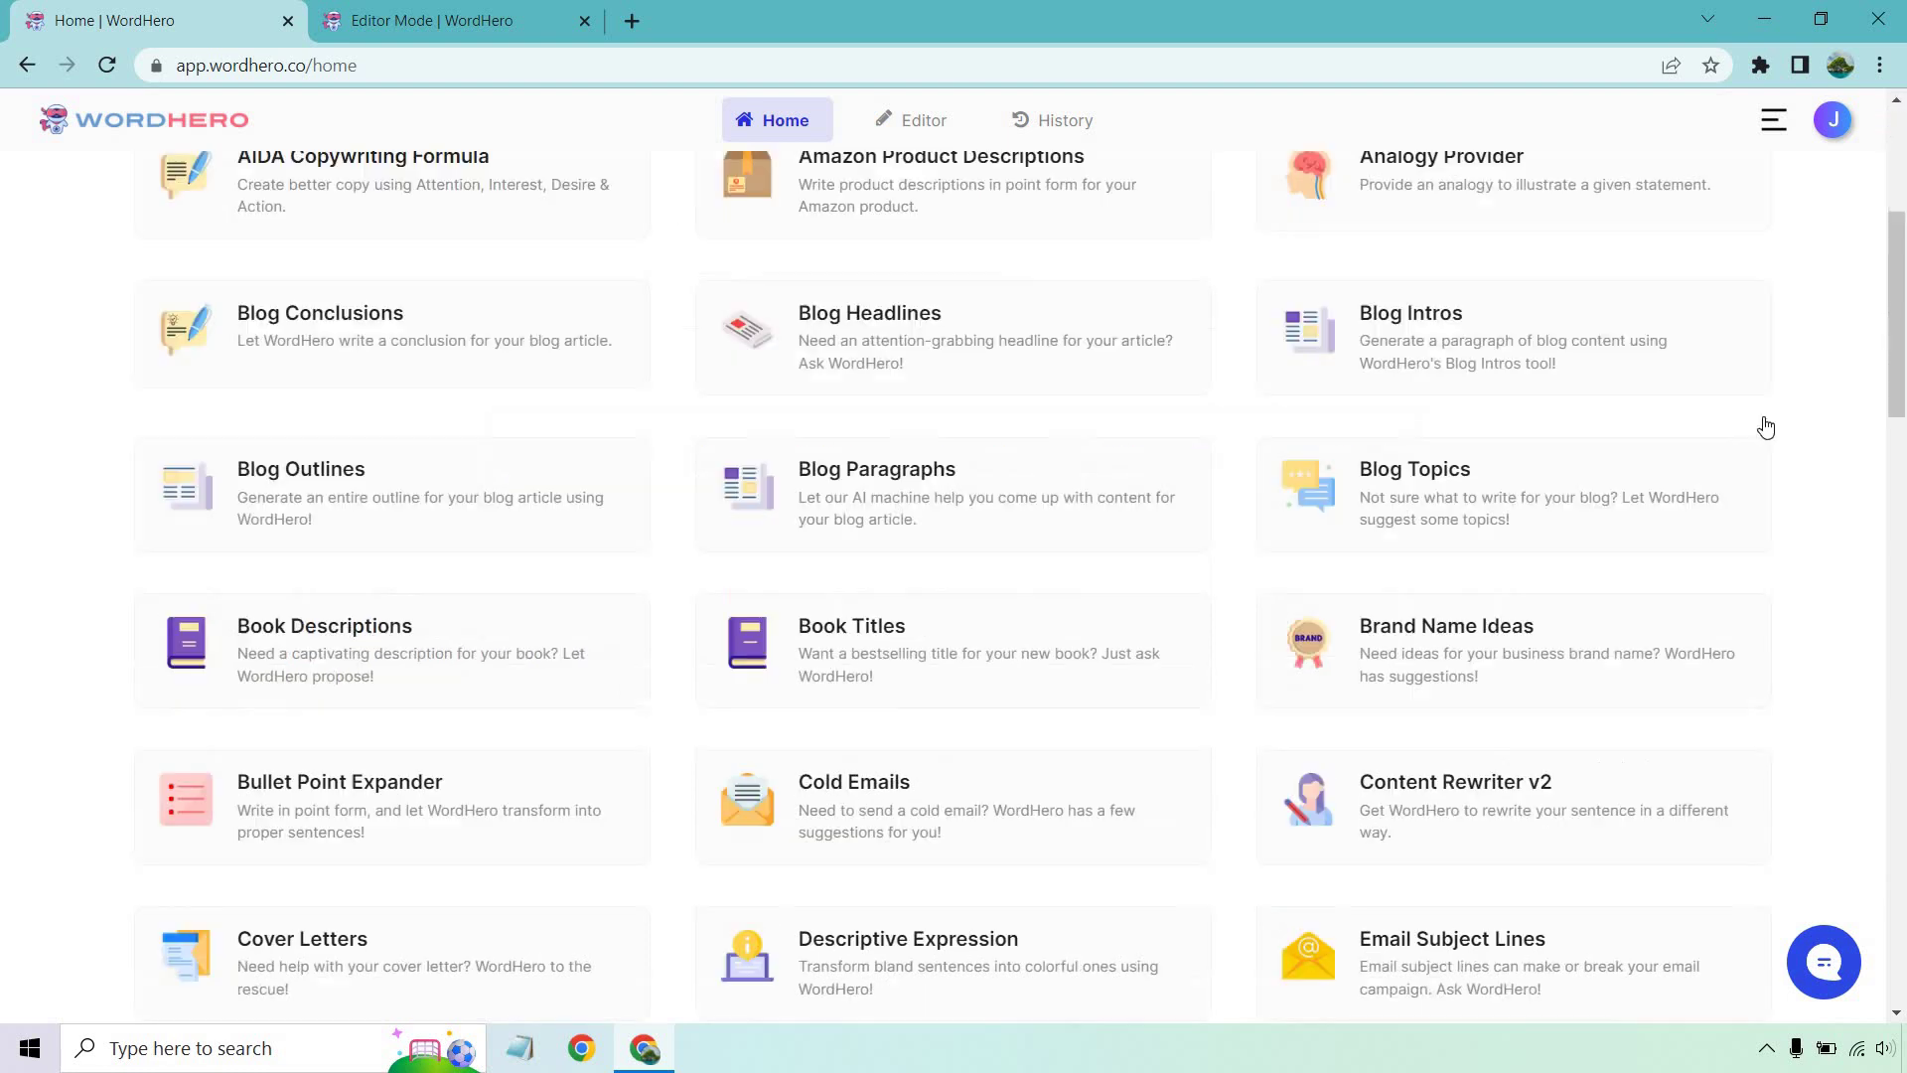
scroll(1779, 420, "down", 9)
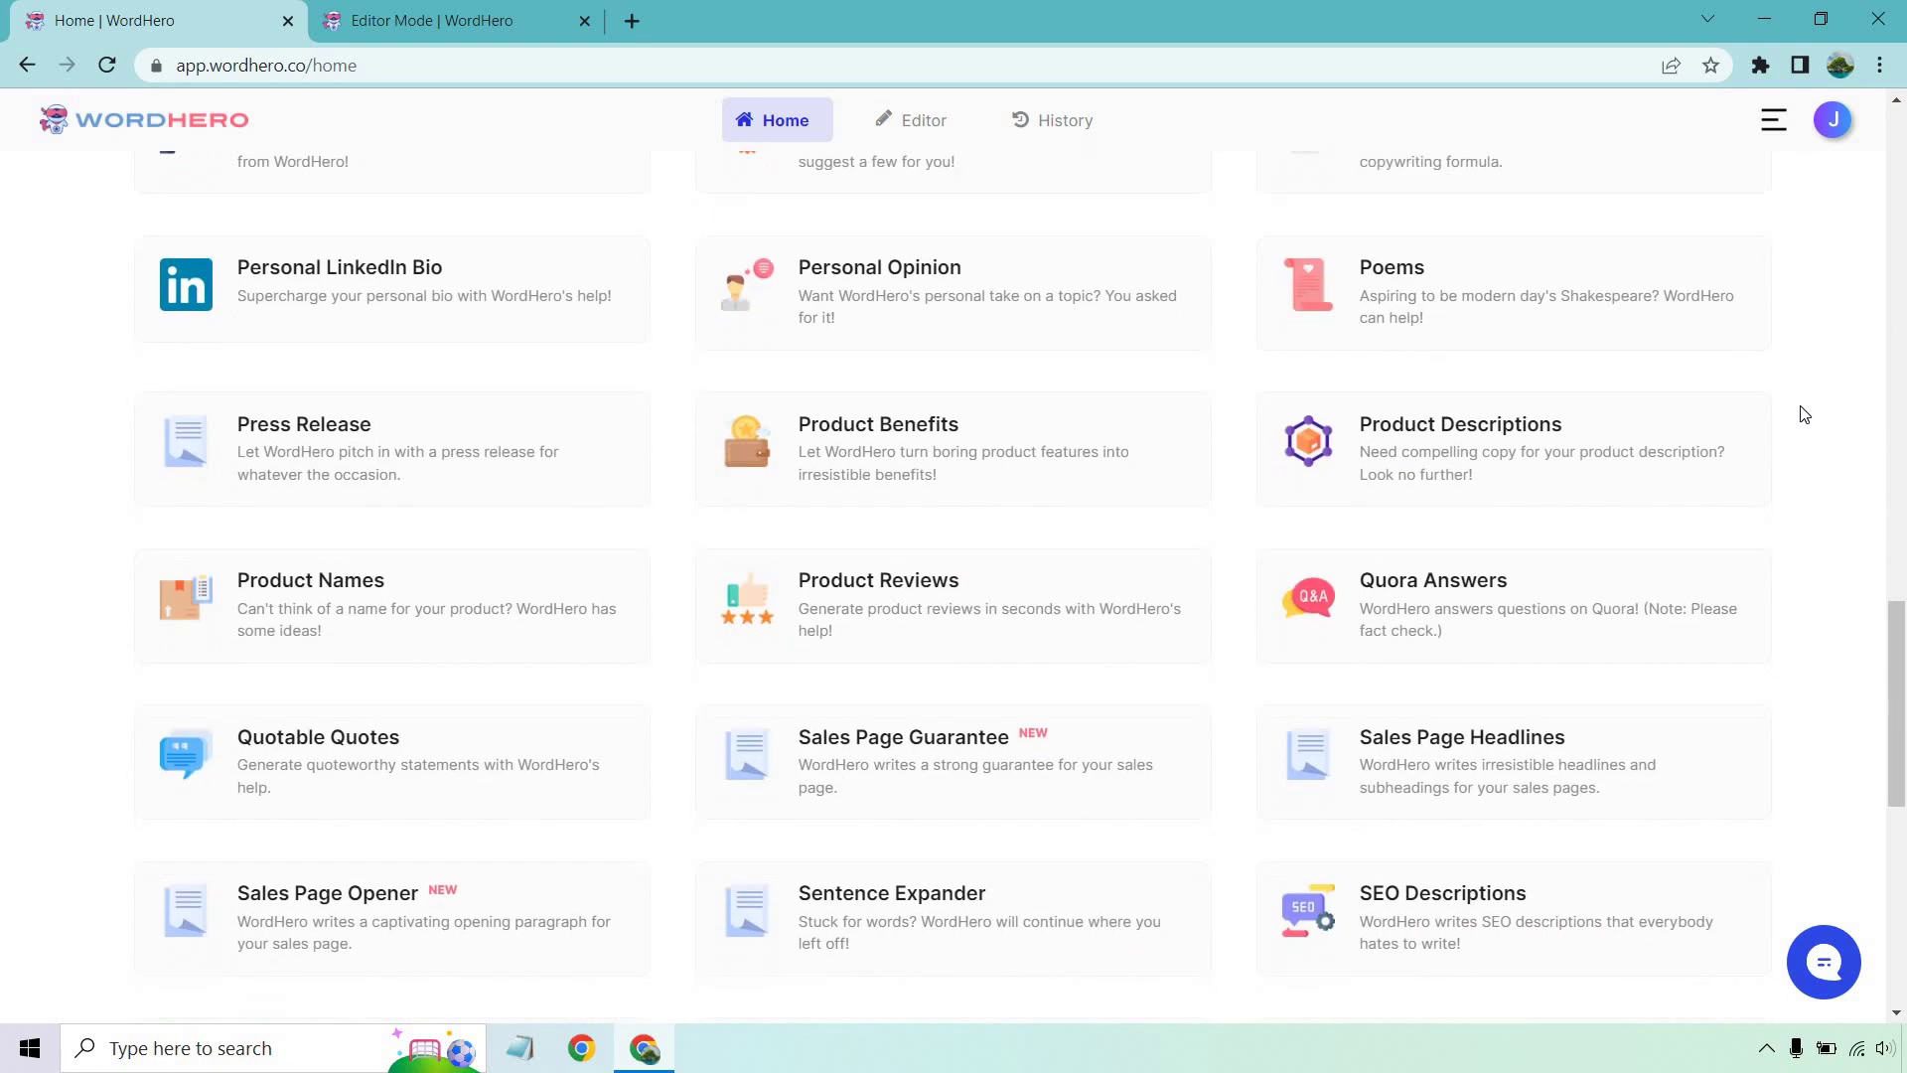
scroll(1817, 447, "down", 6)
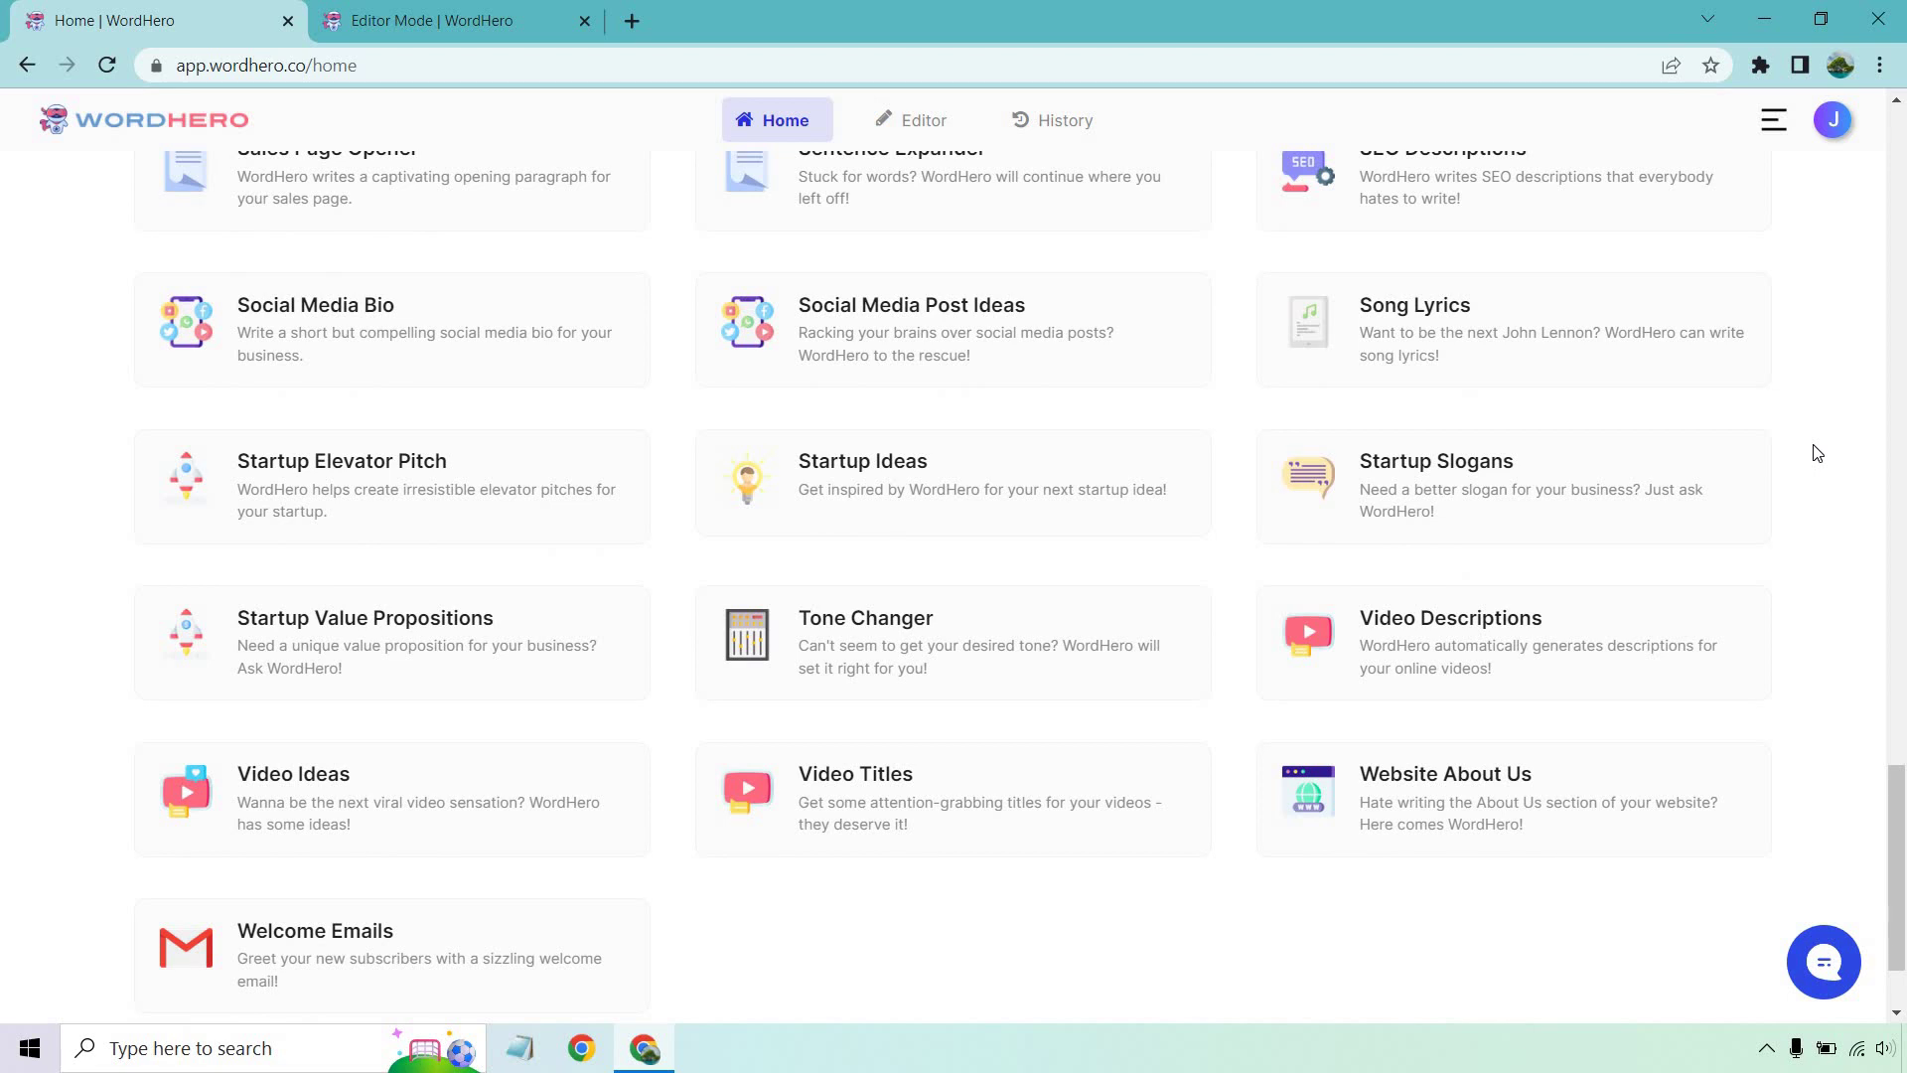
left_click(1545, 618)
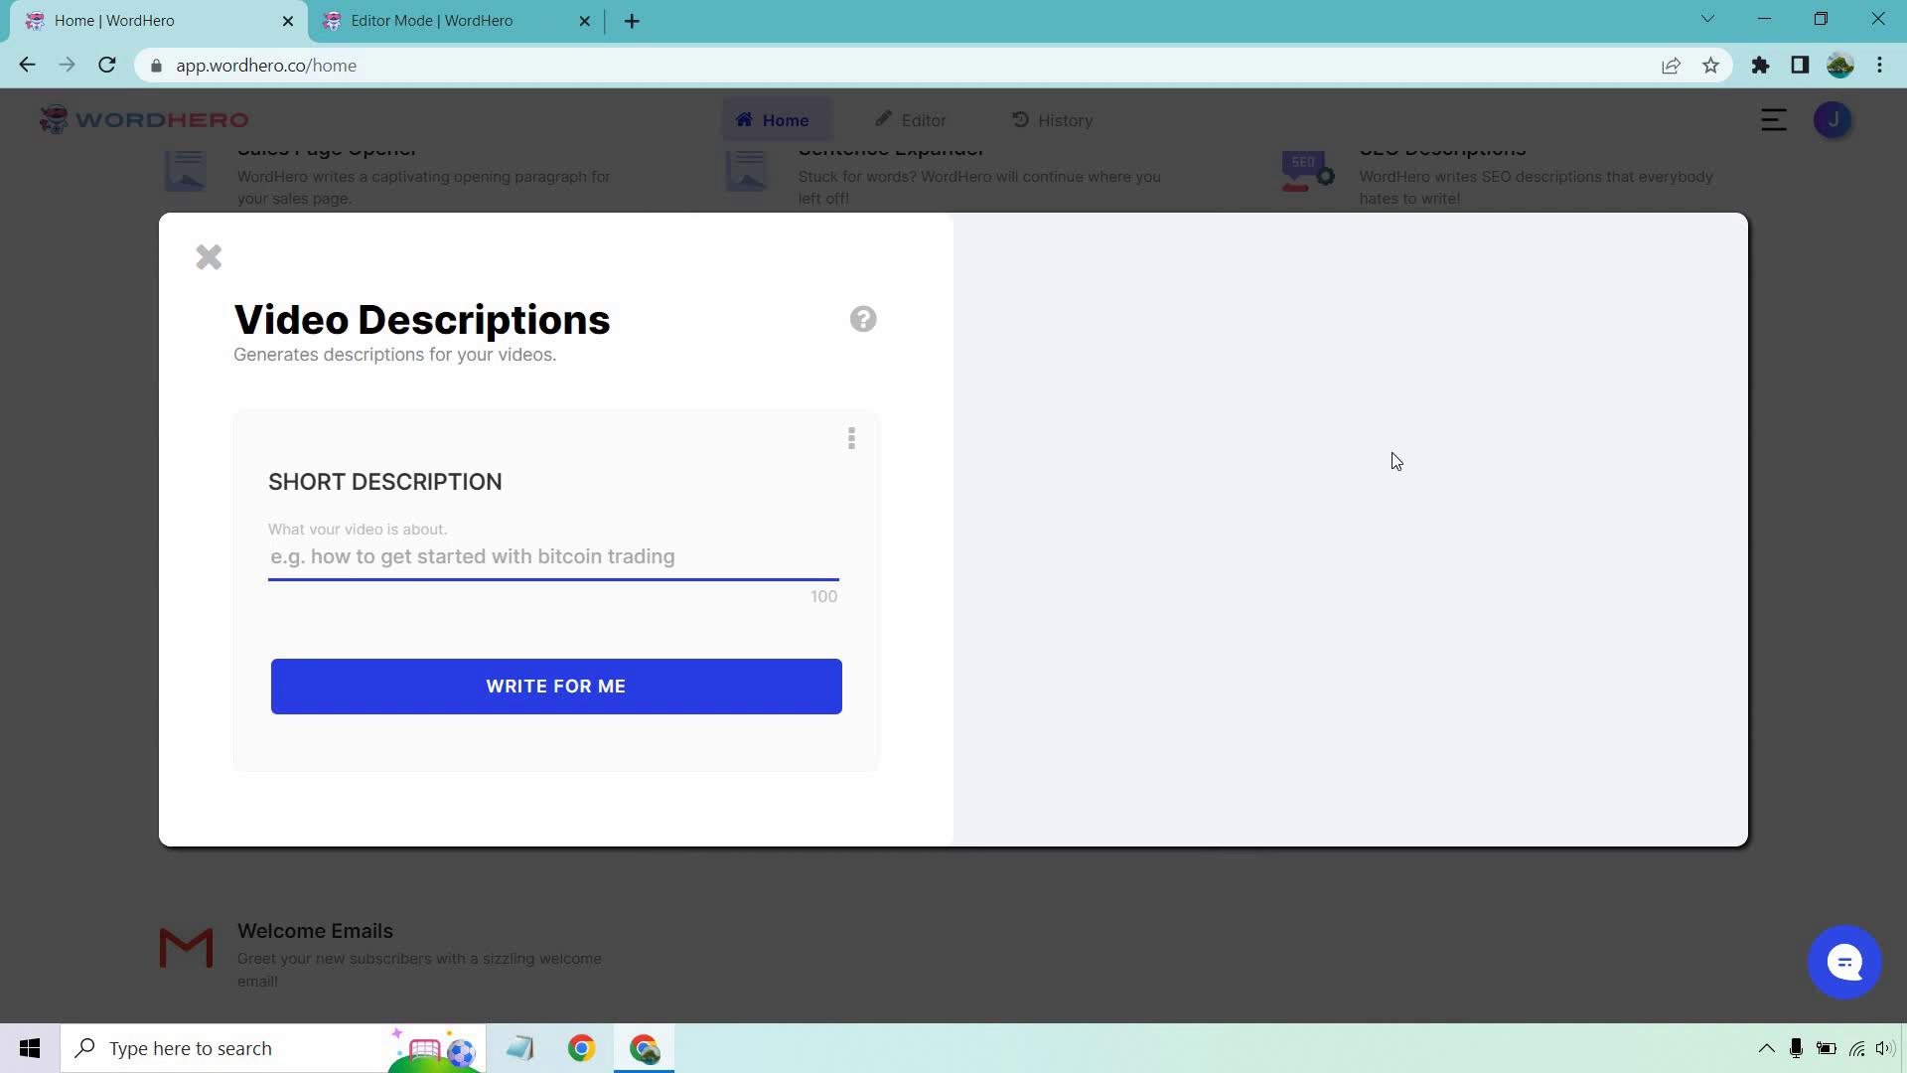
type("starting an online business on a shoestring budget")
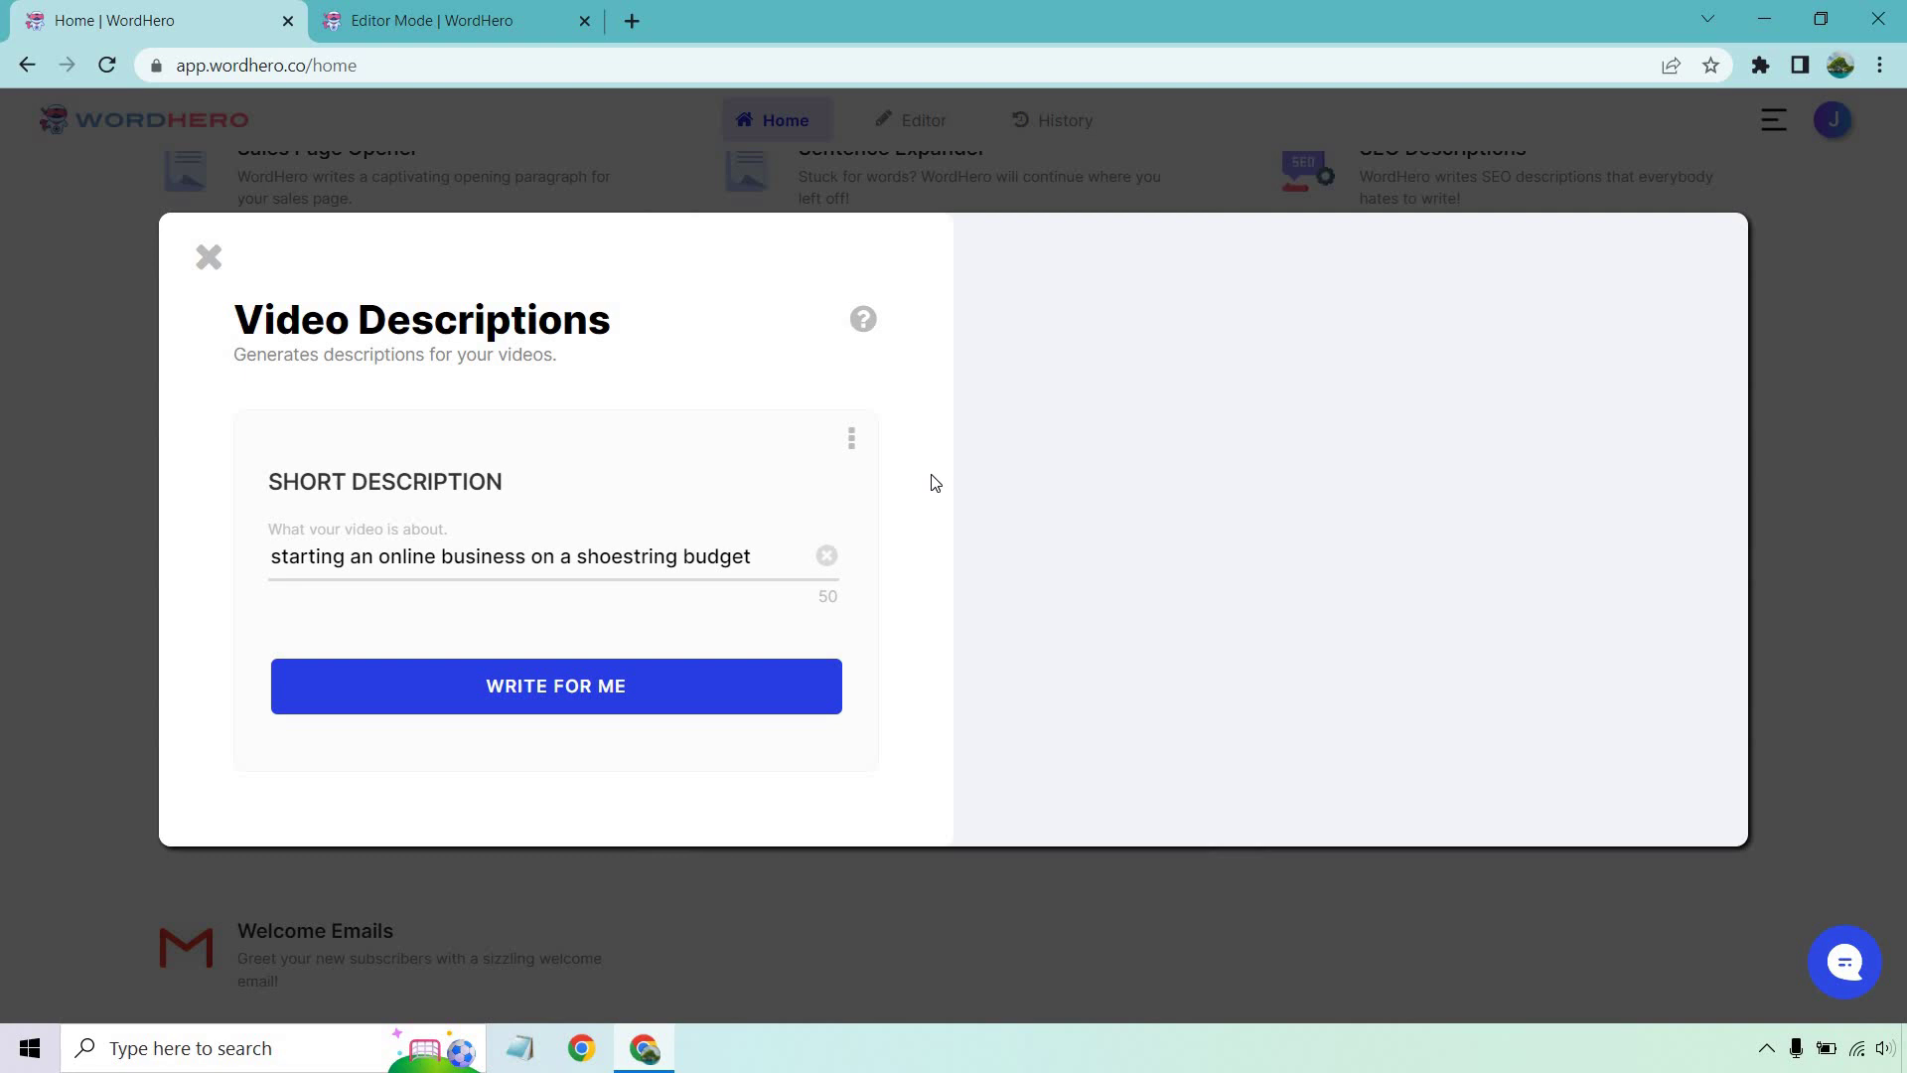
left_click(707, 694)
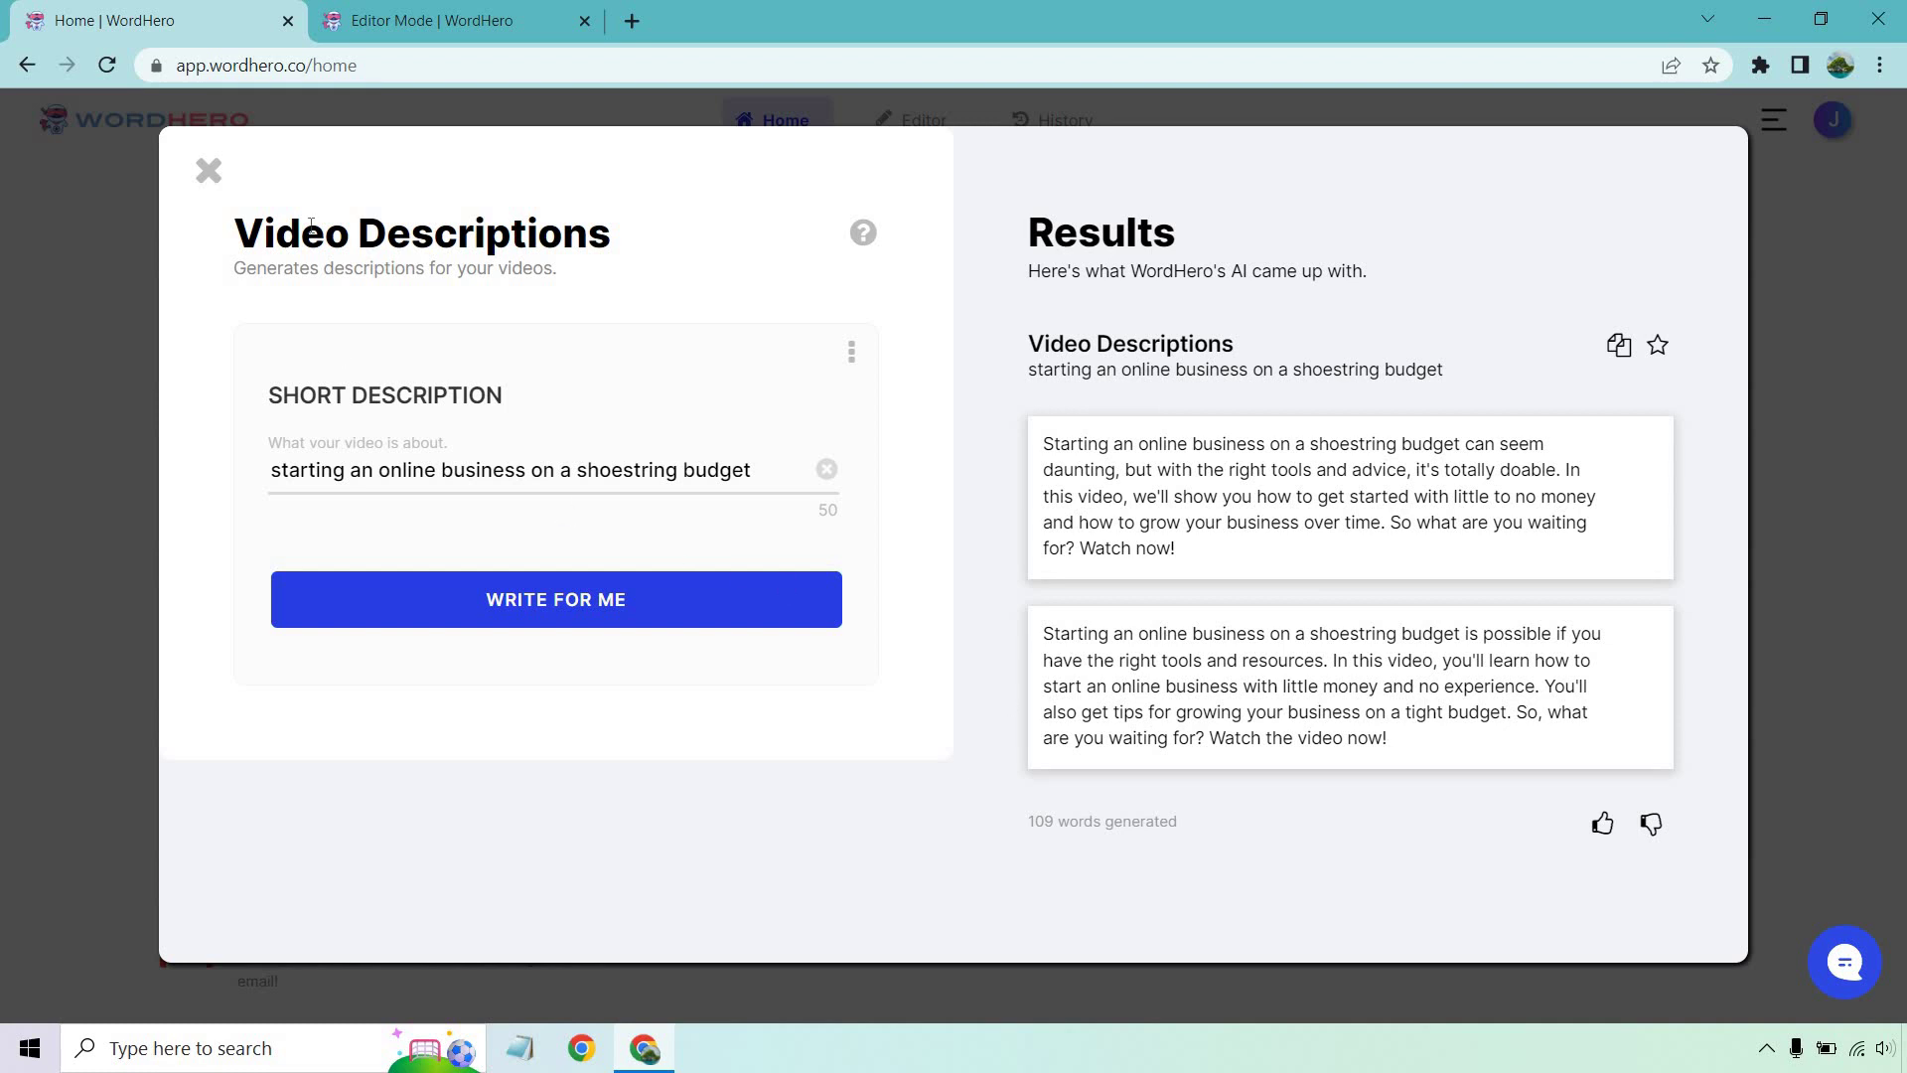
Close the Video Descriptions generator and switch to the blank untitled document in Editor Mode
left_click(206, 174)
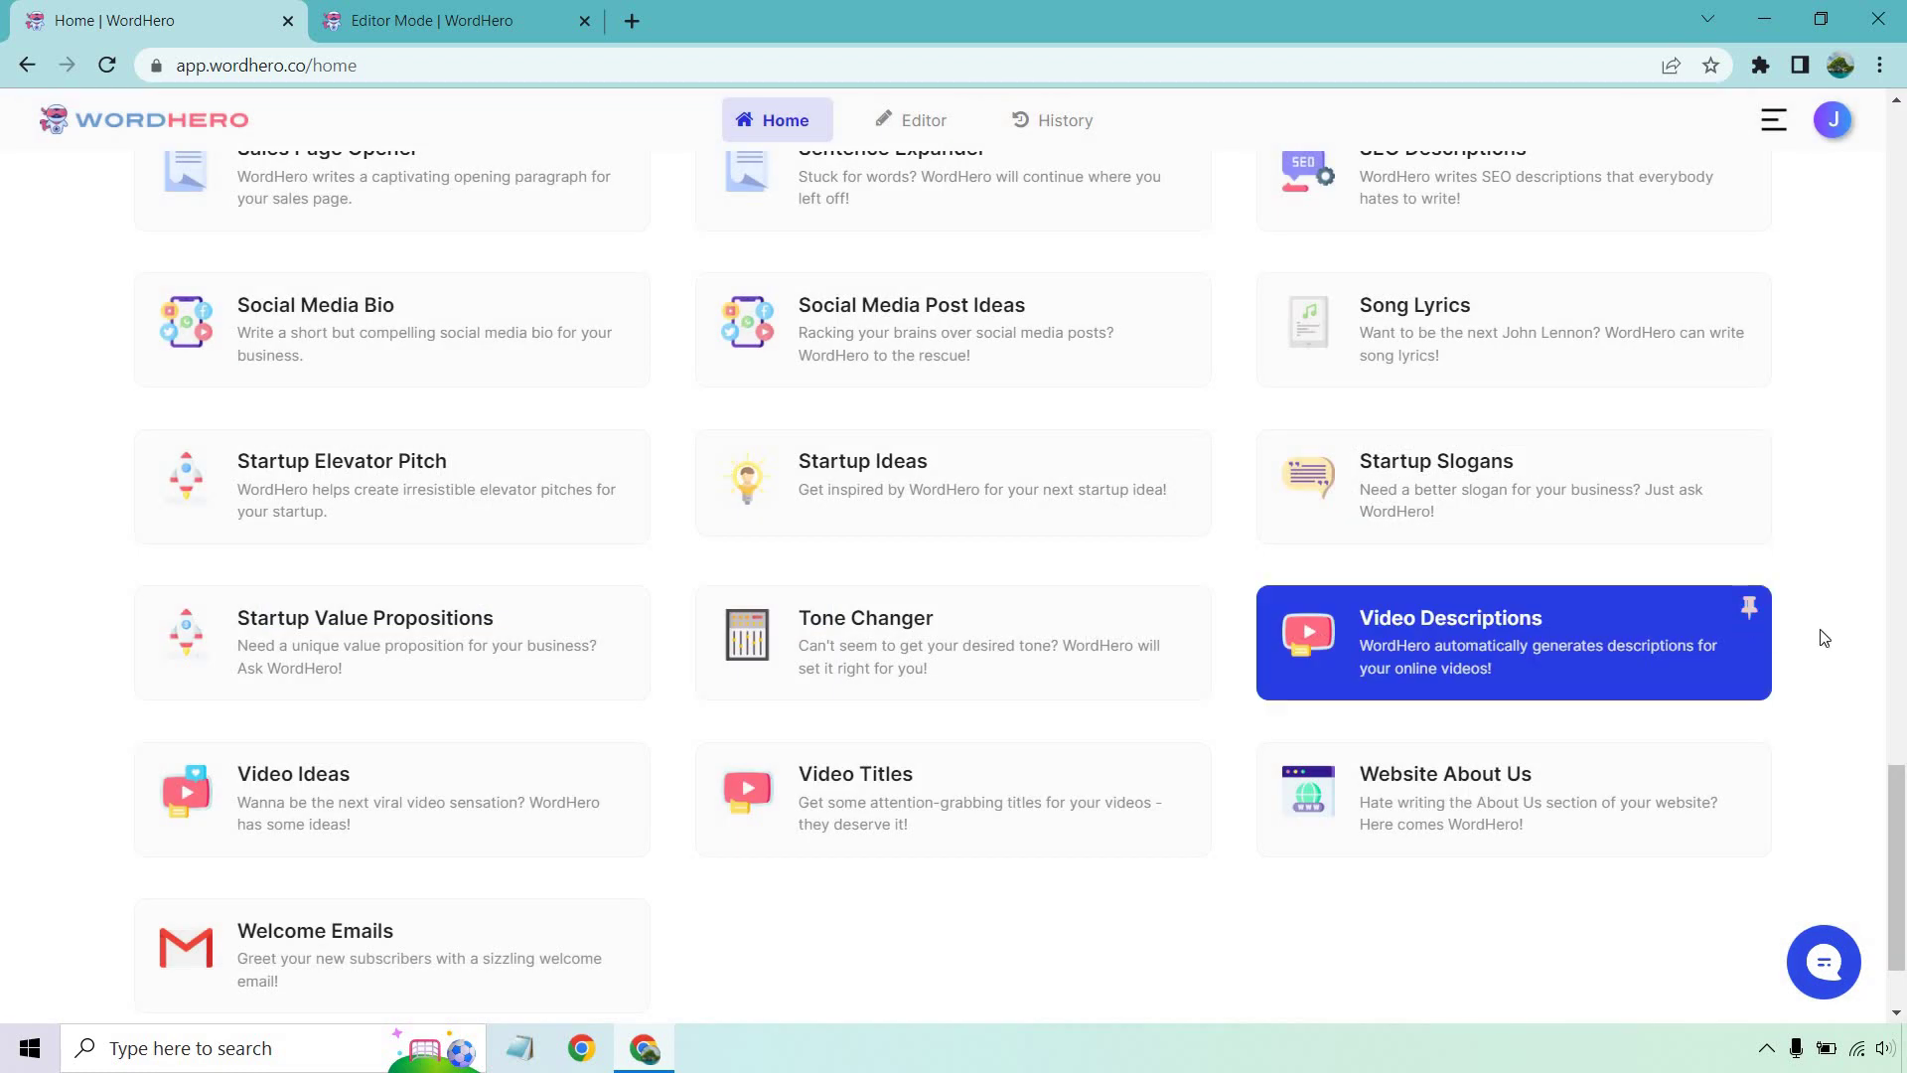
scroll(1836, 655, "up", 20)
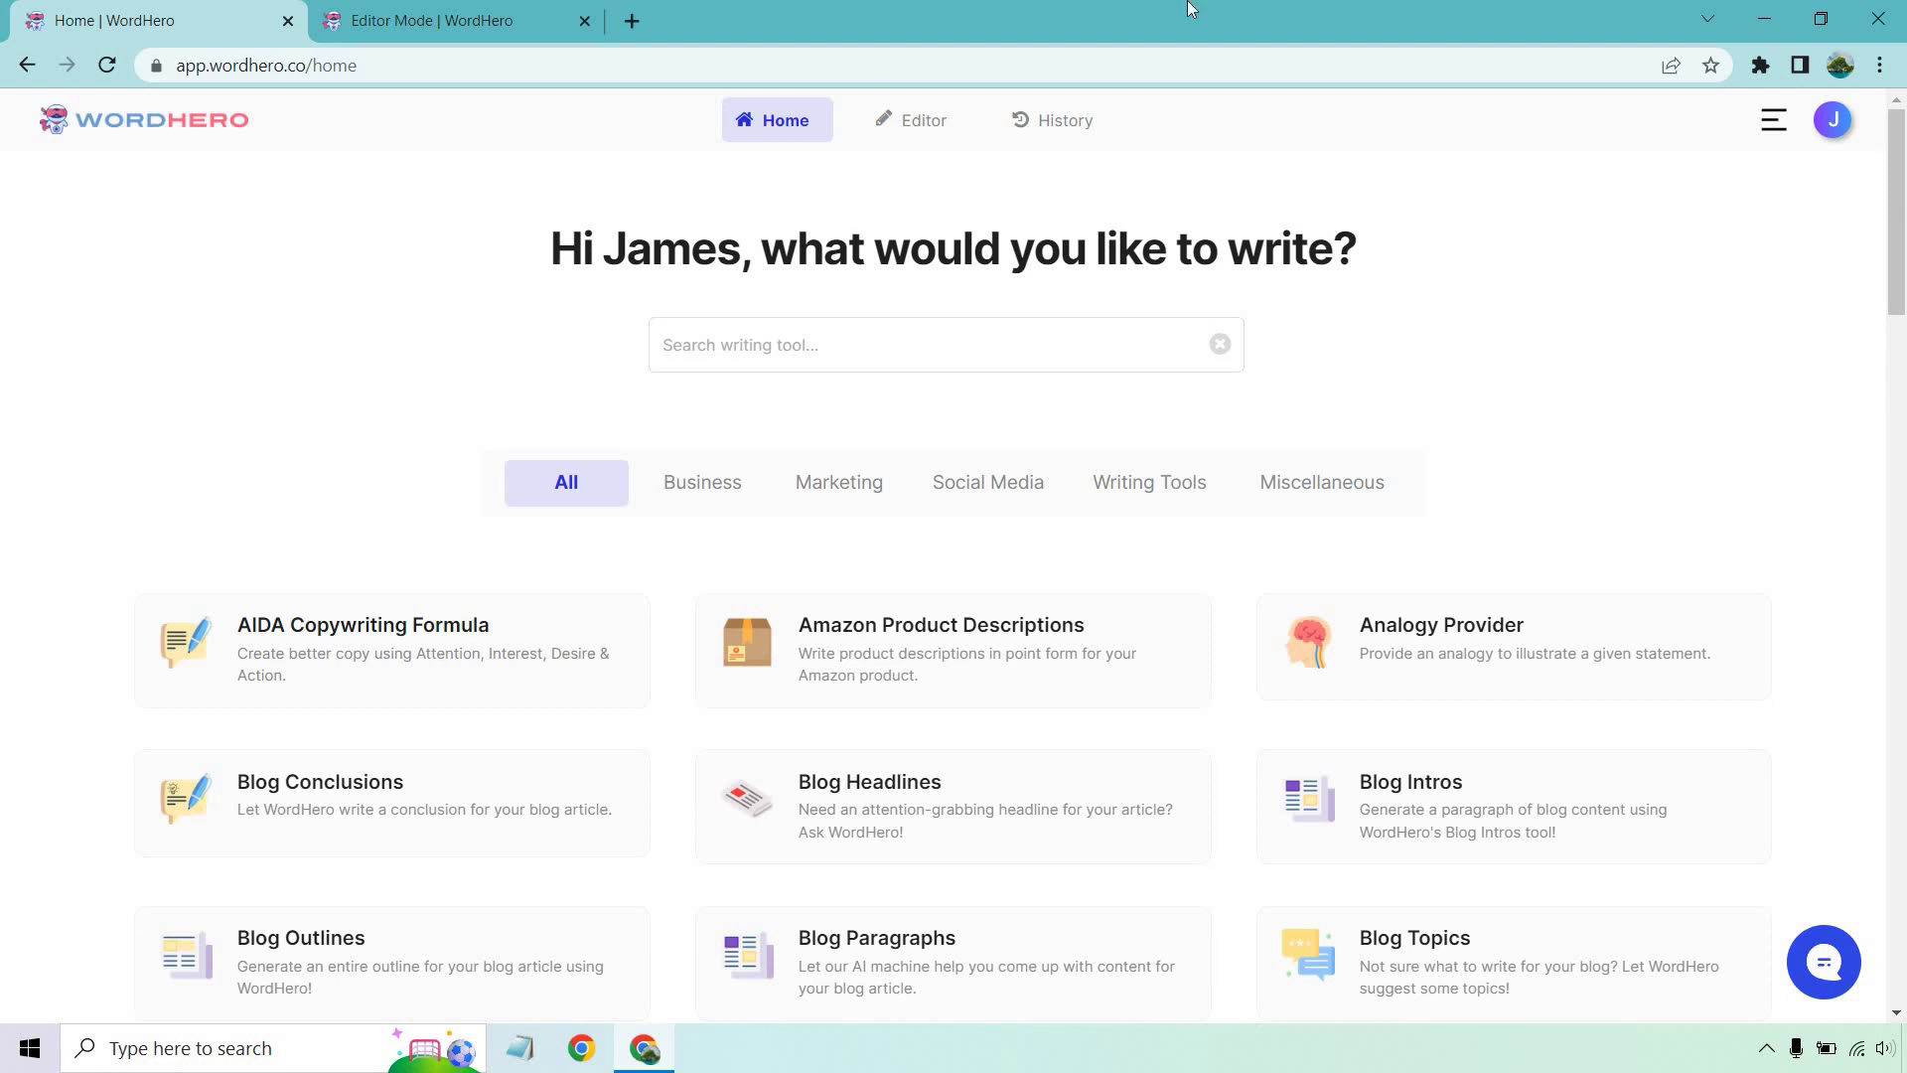
left_click(429, 20)
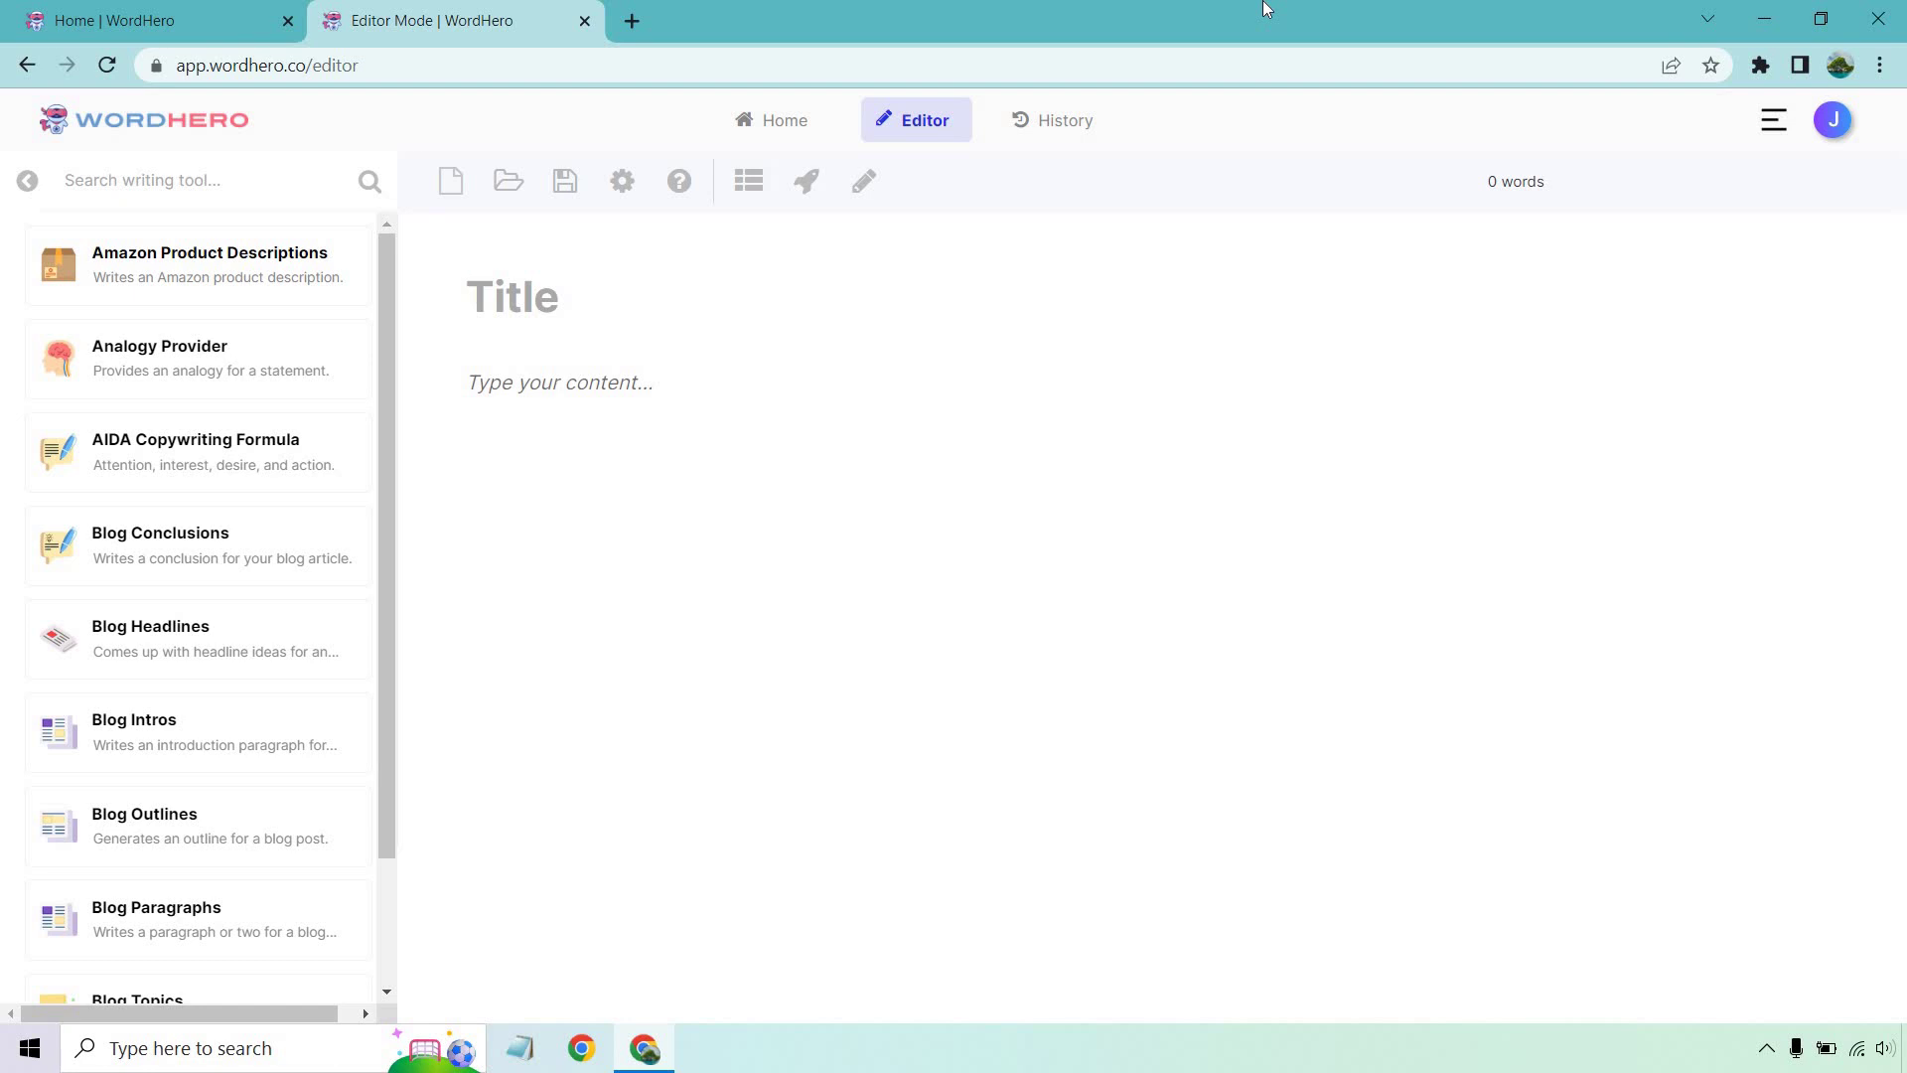
Paste 'The Benefits Of Starting An Online Business' as the title and generate a Blog Outline from it
type("The Benefits Of Starting An Online Business")
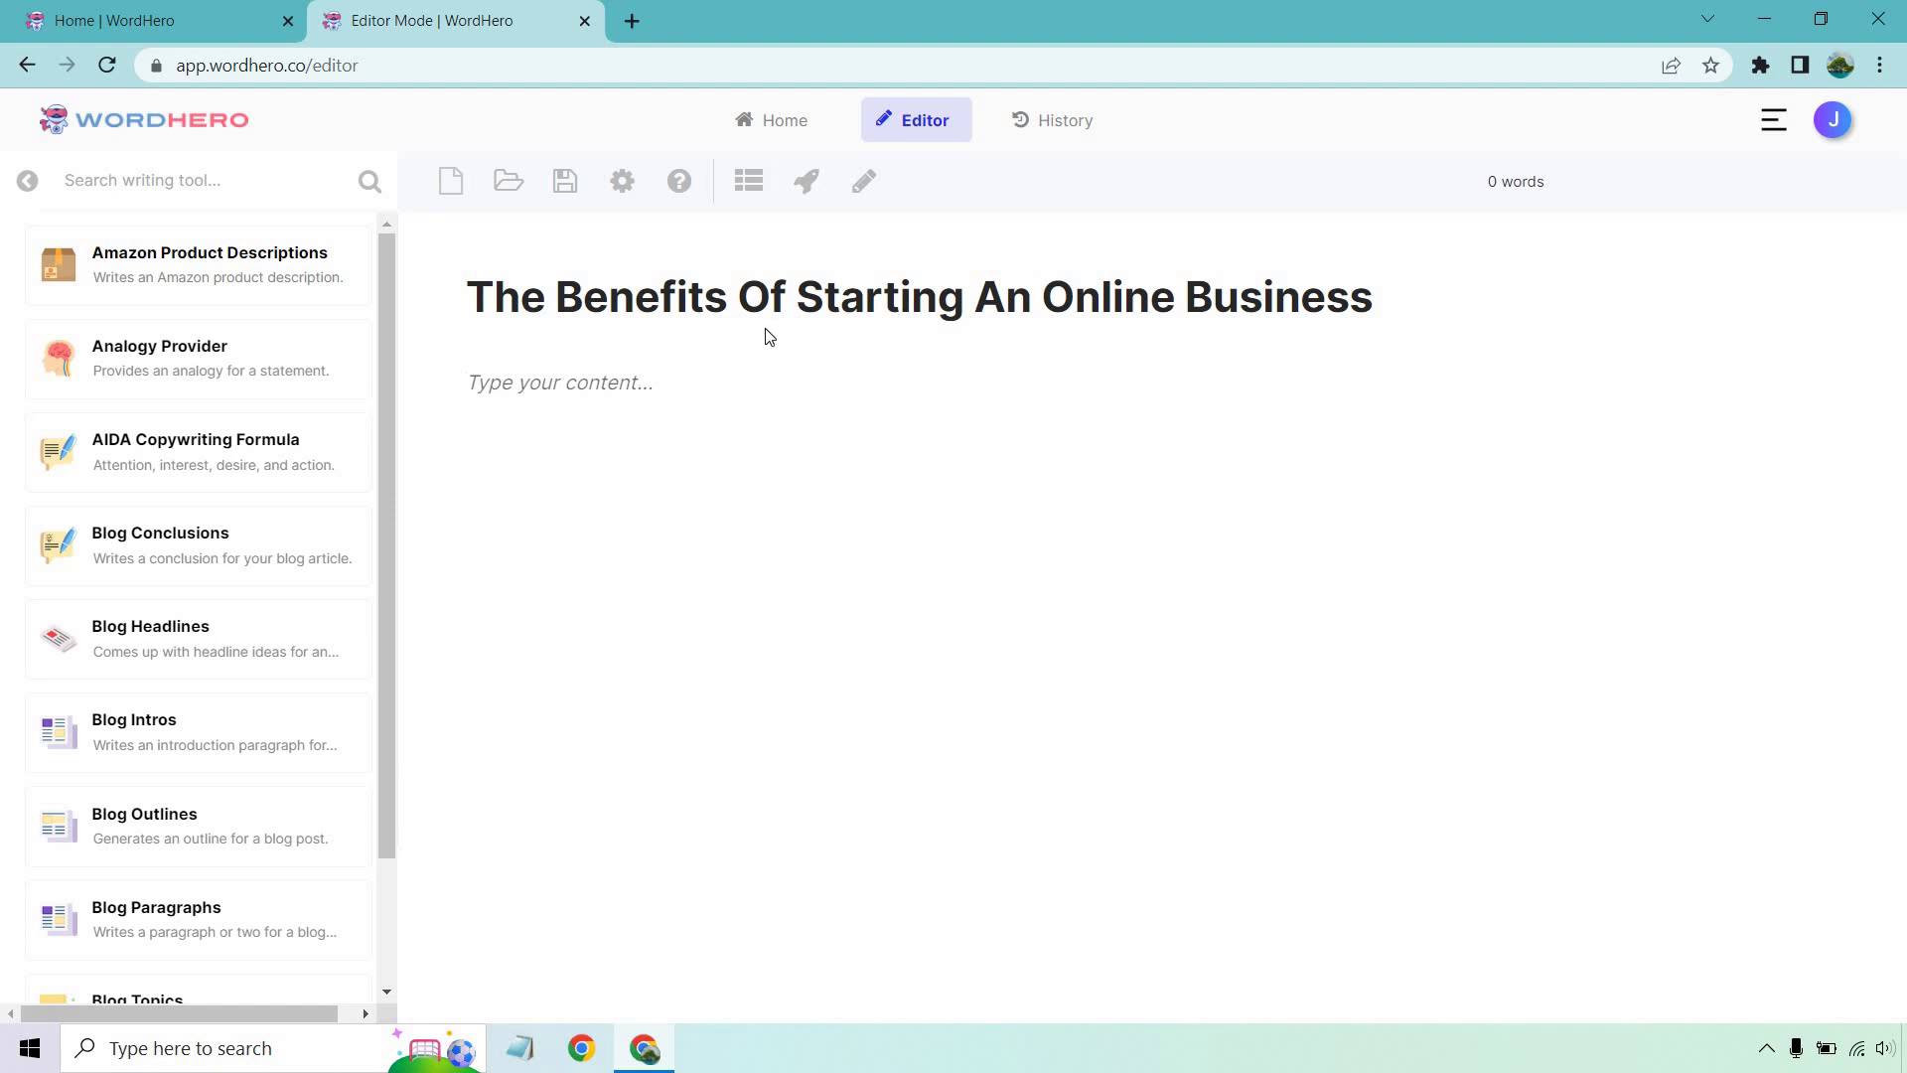
left_click(748, 191)
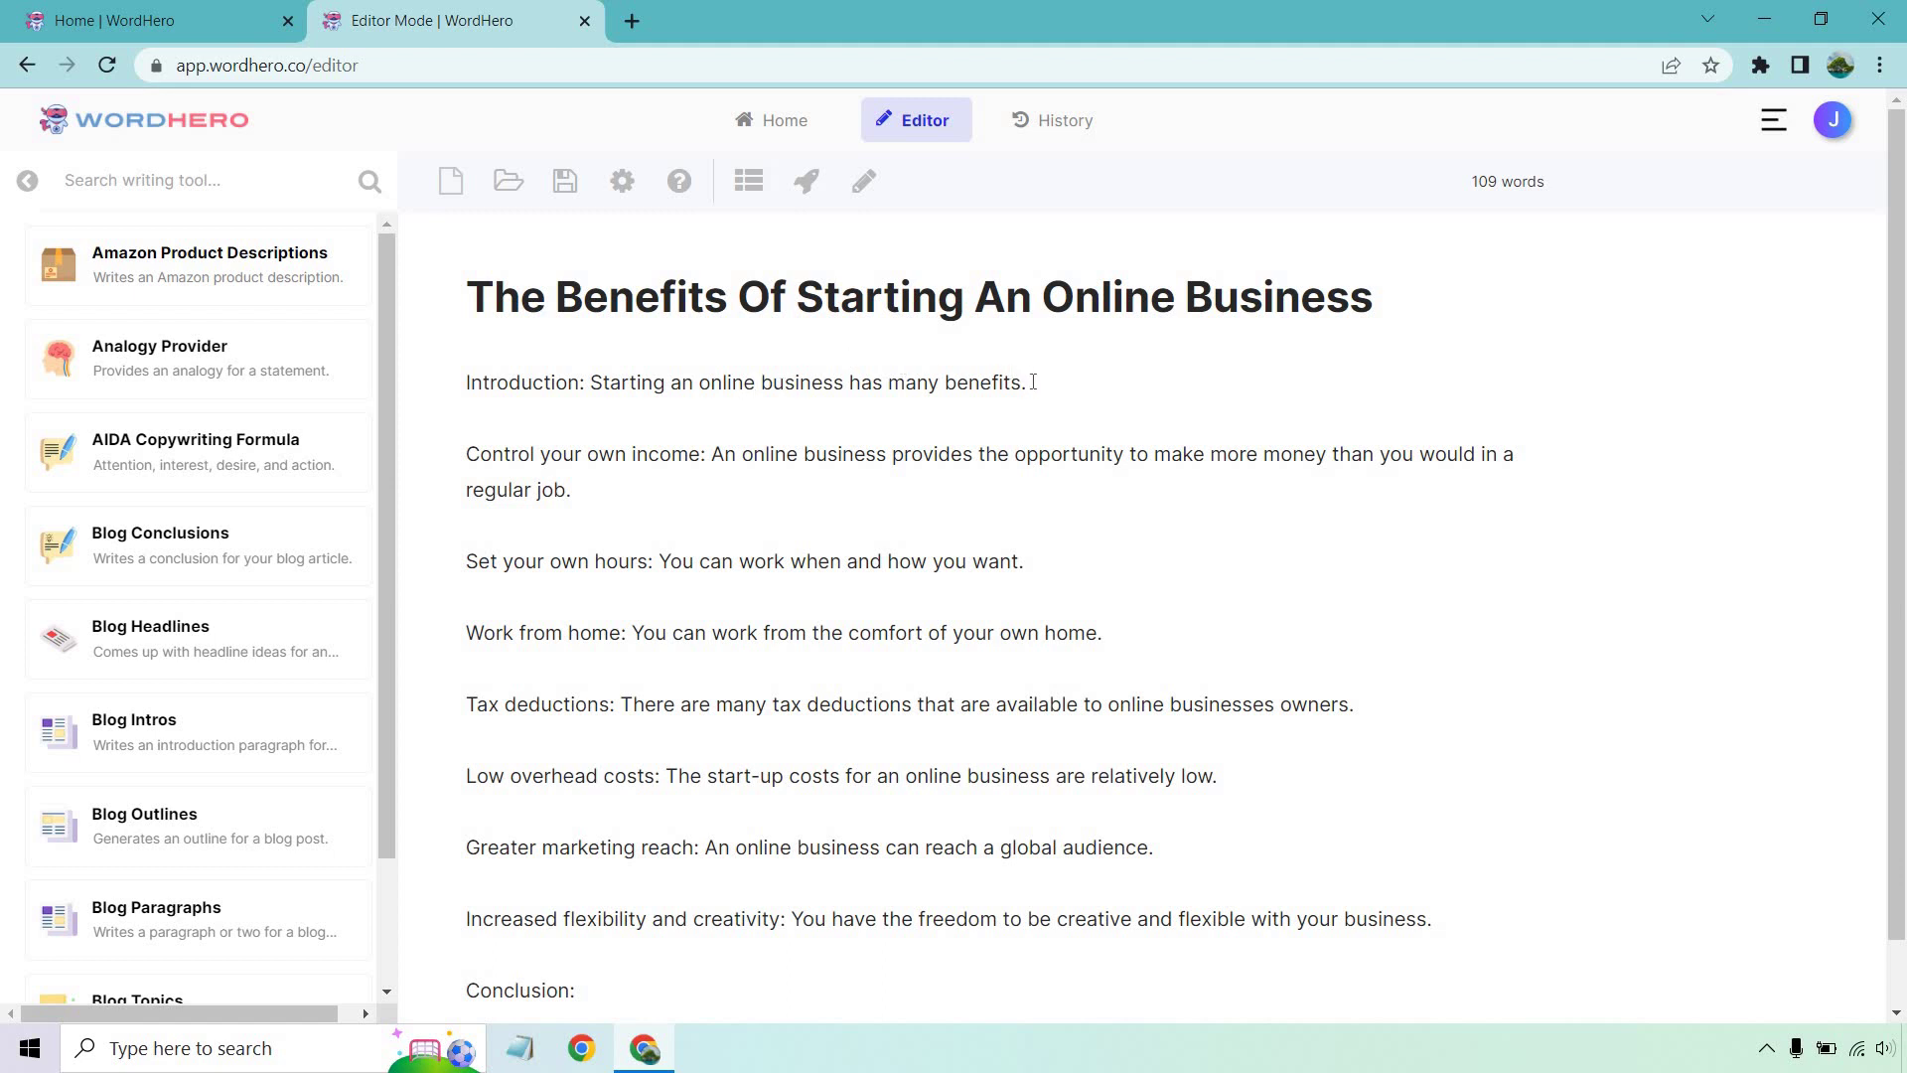
Generate an introductory paragraph from the Introduction outline line, then delete that line
left_click_drag(1026, 382, 465, 383)
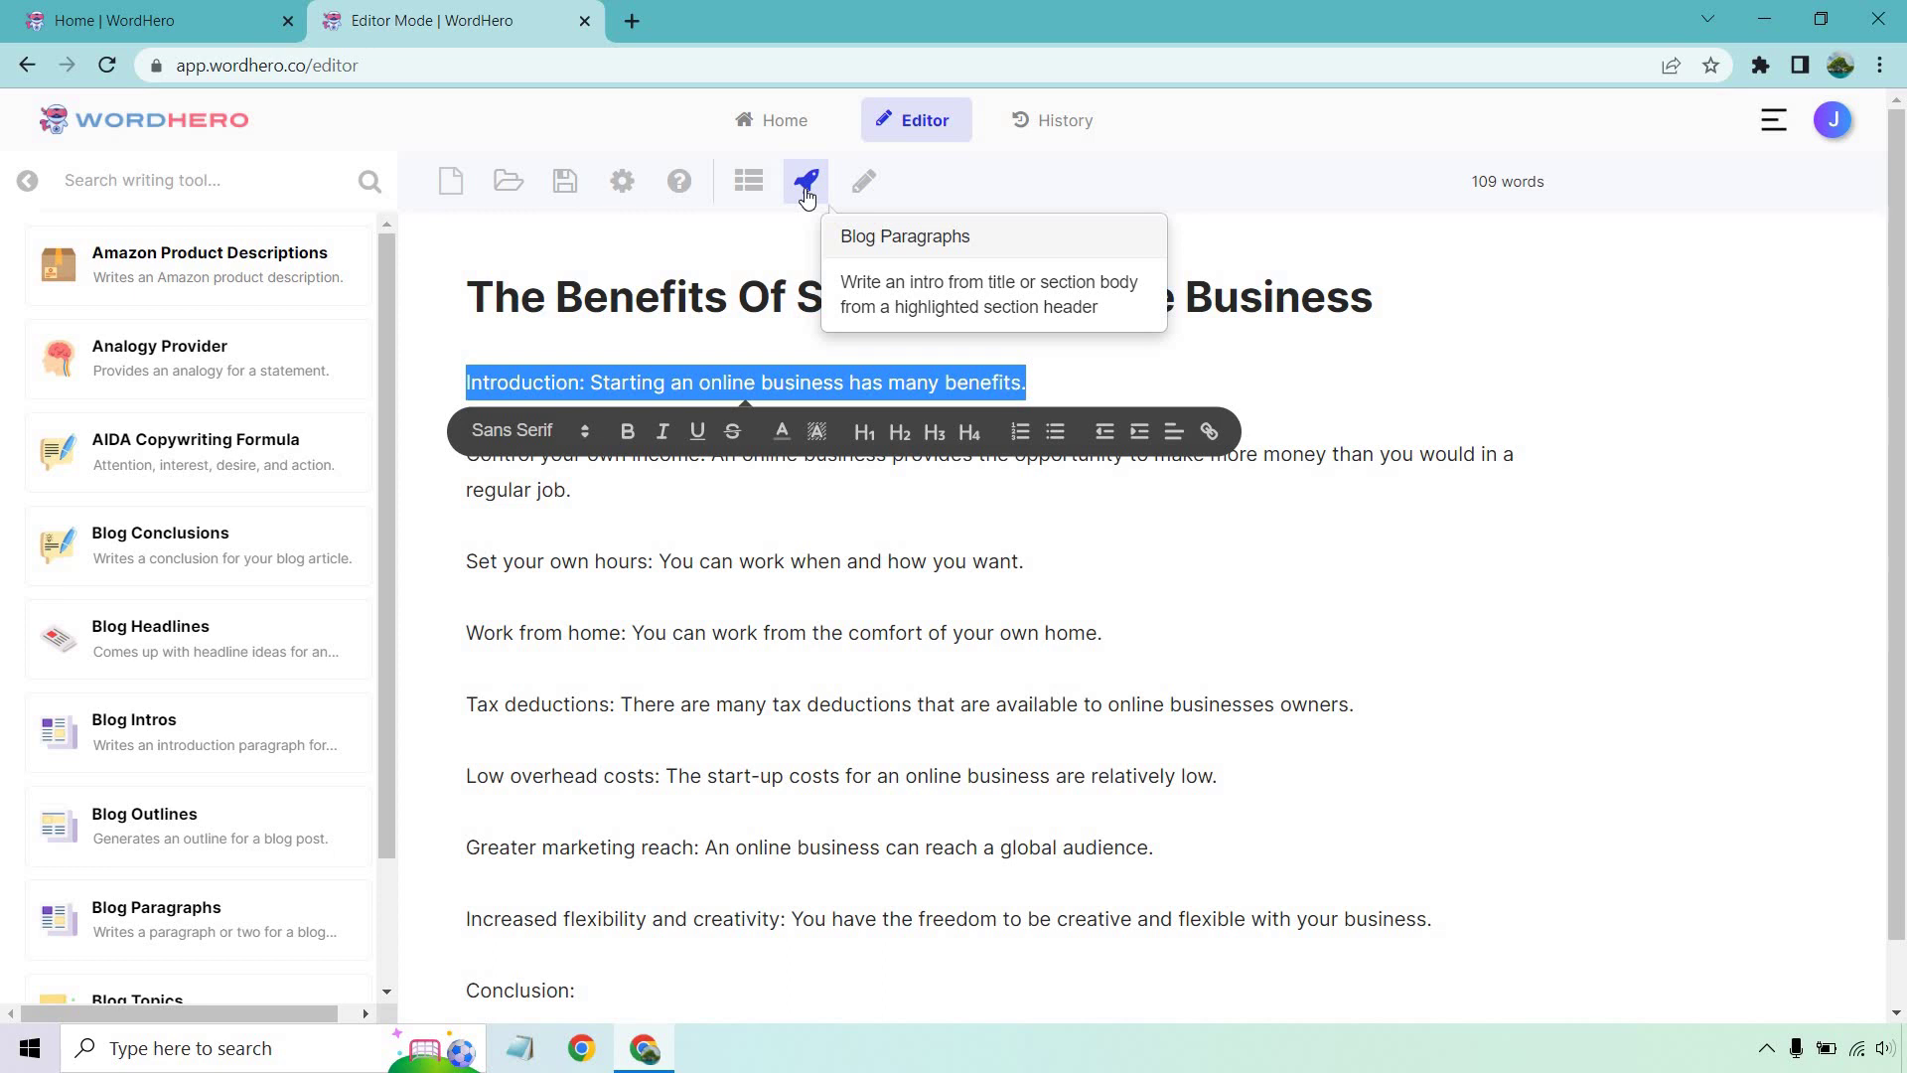
left_click(805, 189)
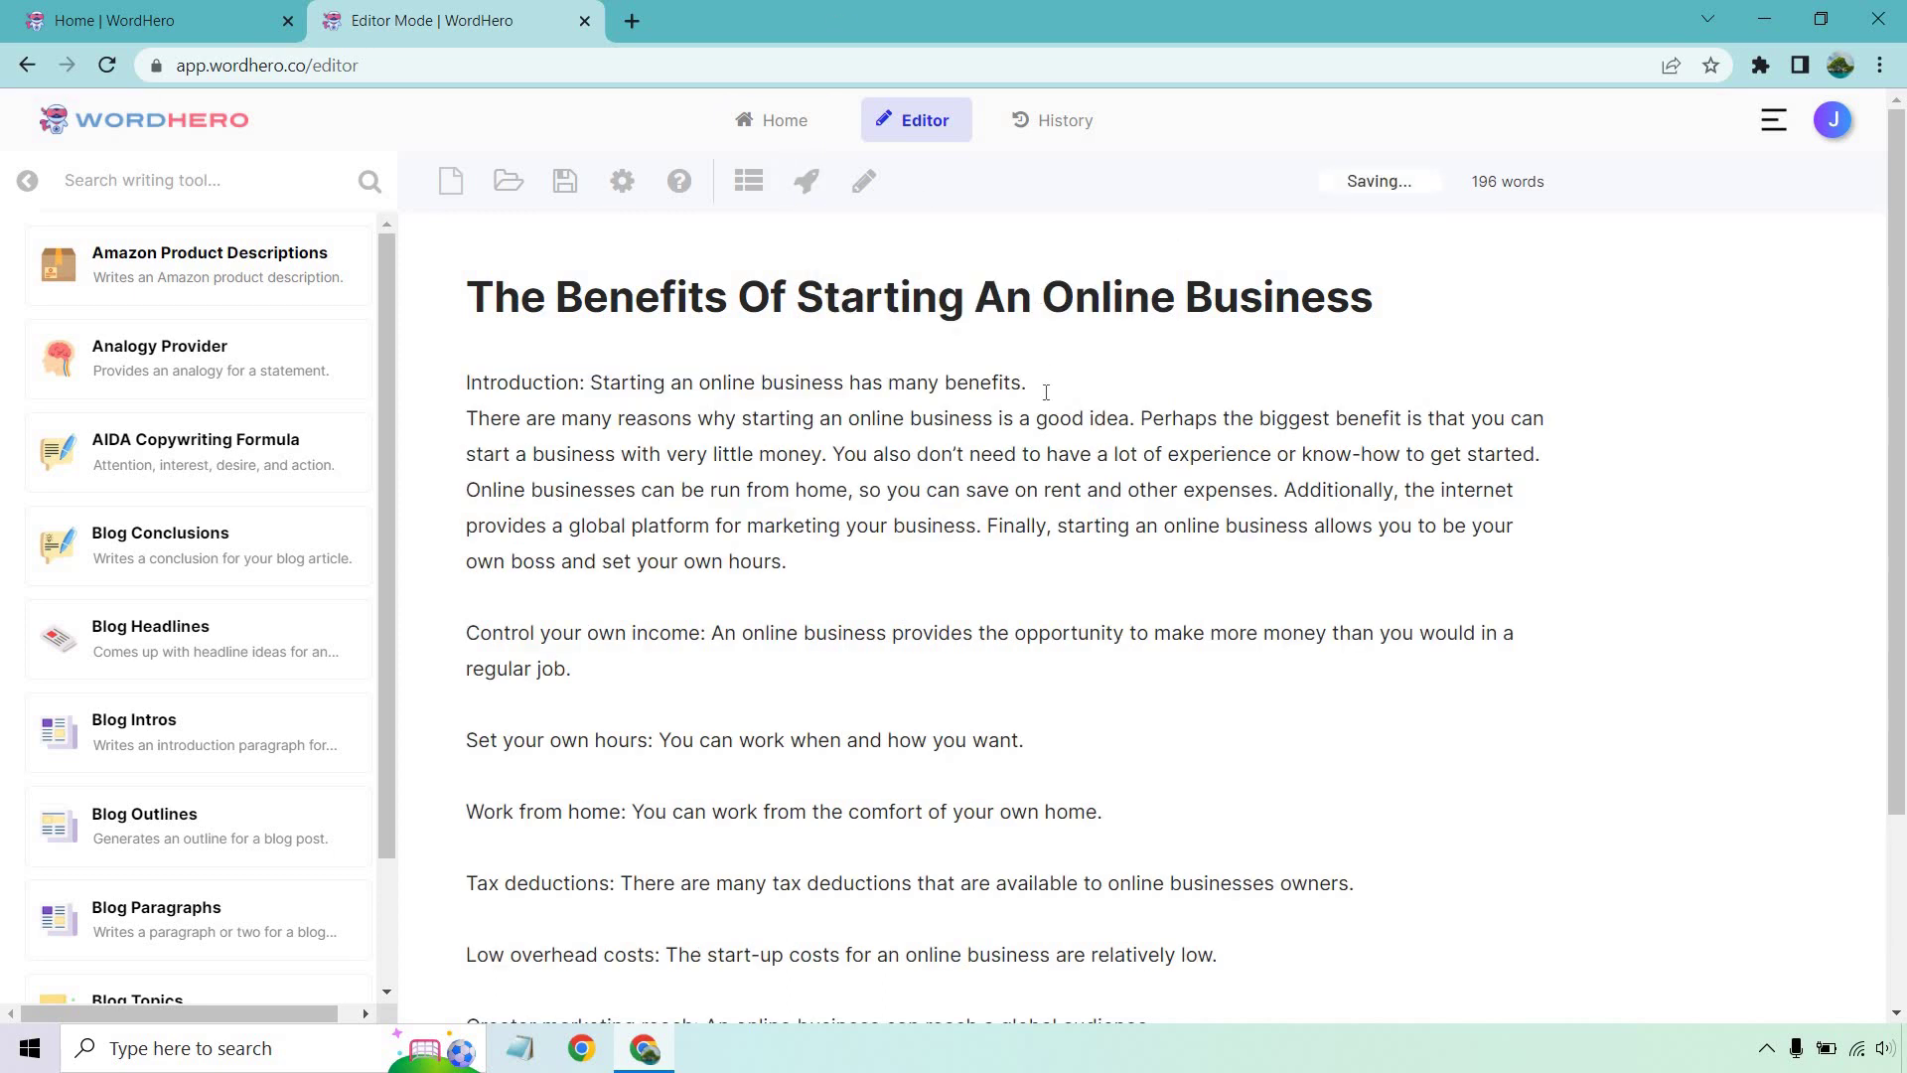
left_click_drag(1037, 382, 998, 383)
left_click_drag(689, 372, 457, 389)
key("Delete")
key("Delete")
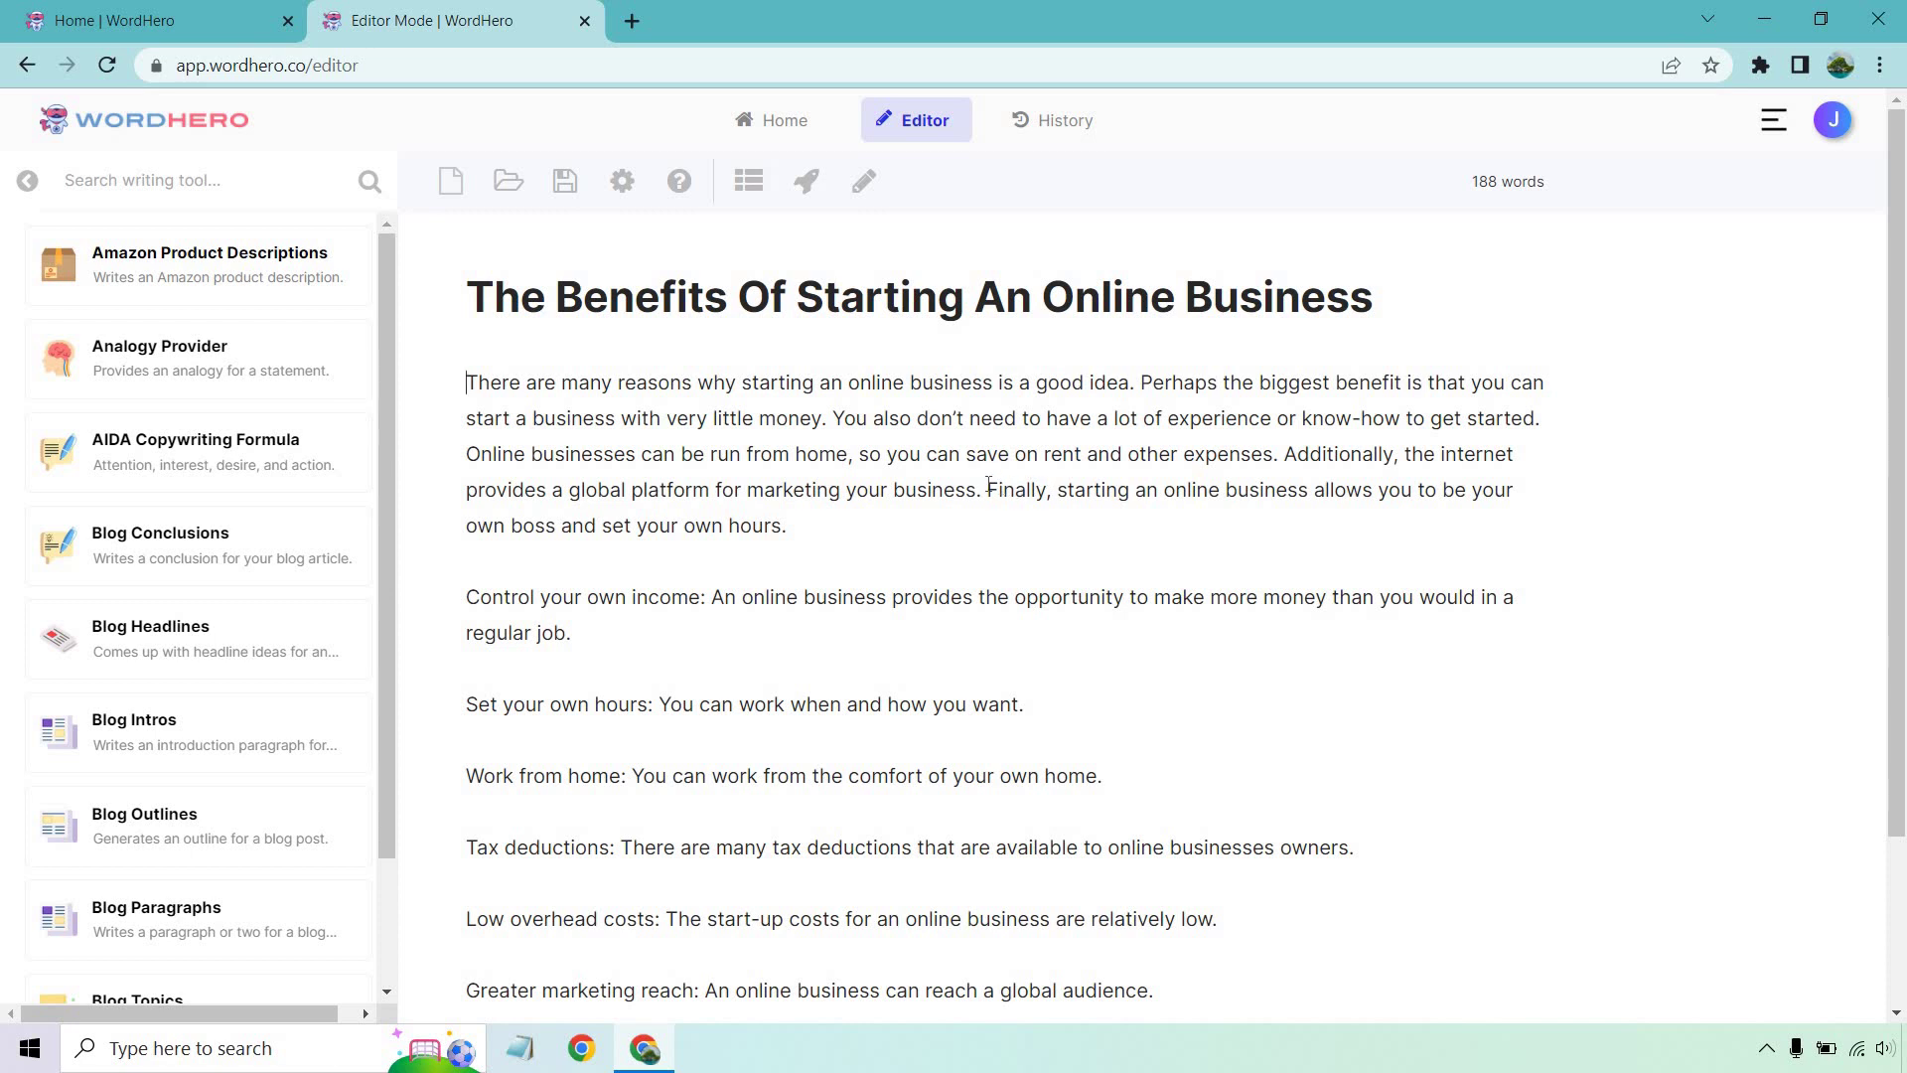
Replace the intro's final sentence with 'Aside from that, let's talk more about some of the biggest benefits.'
left_click_drag(988, 485, 1013, 515)
type("Asid")
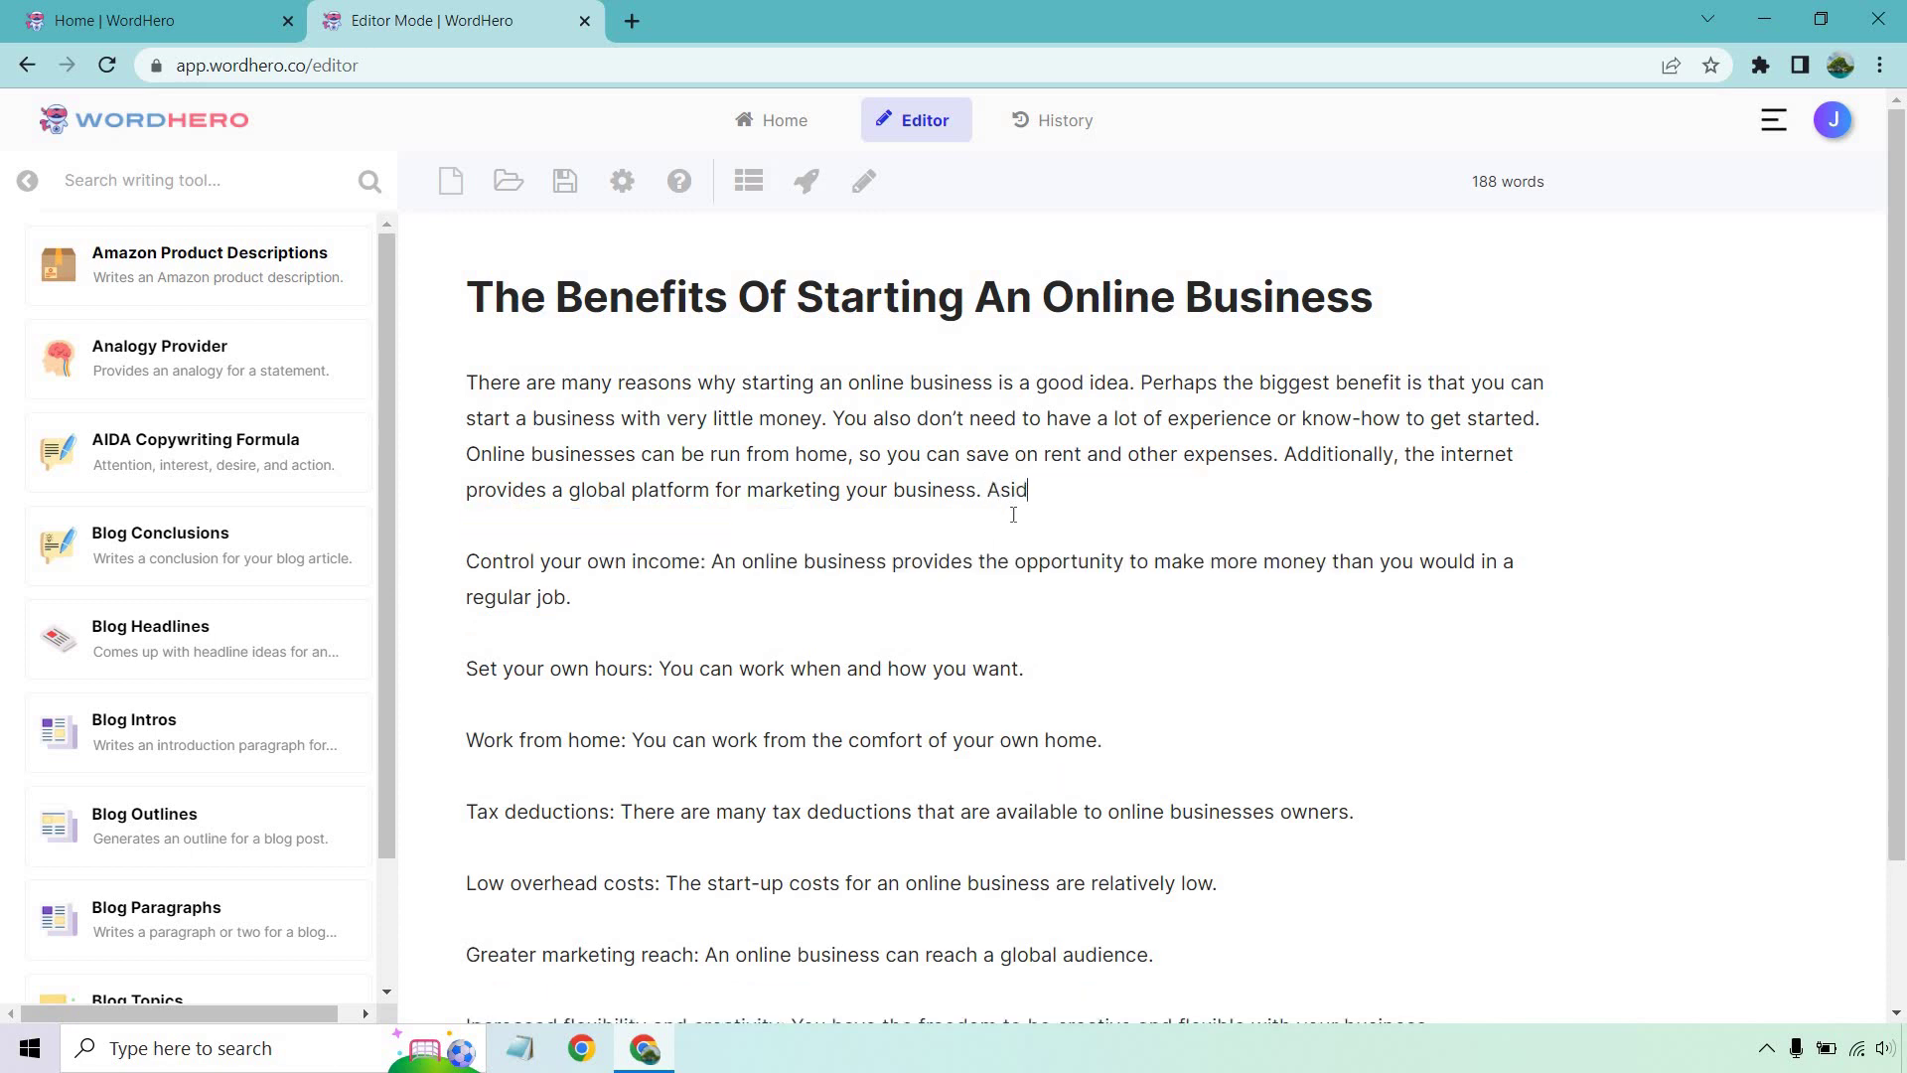
type("e from that, let's talk more ")
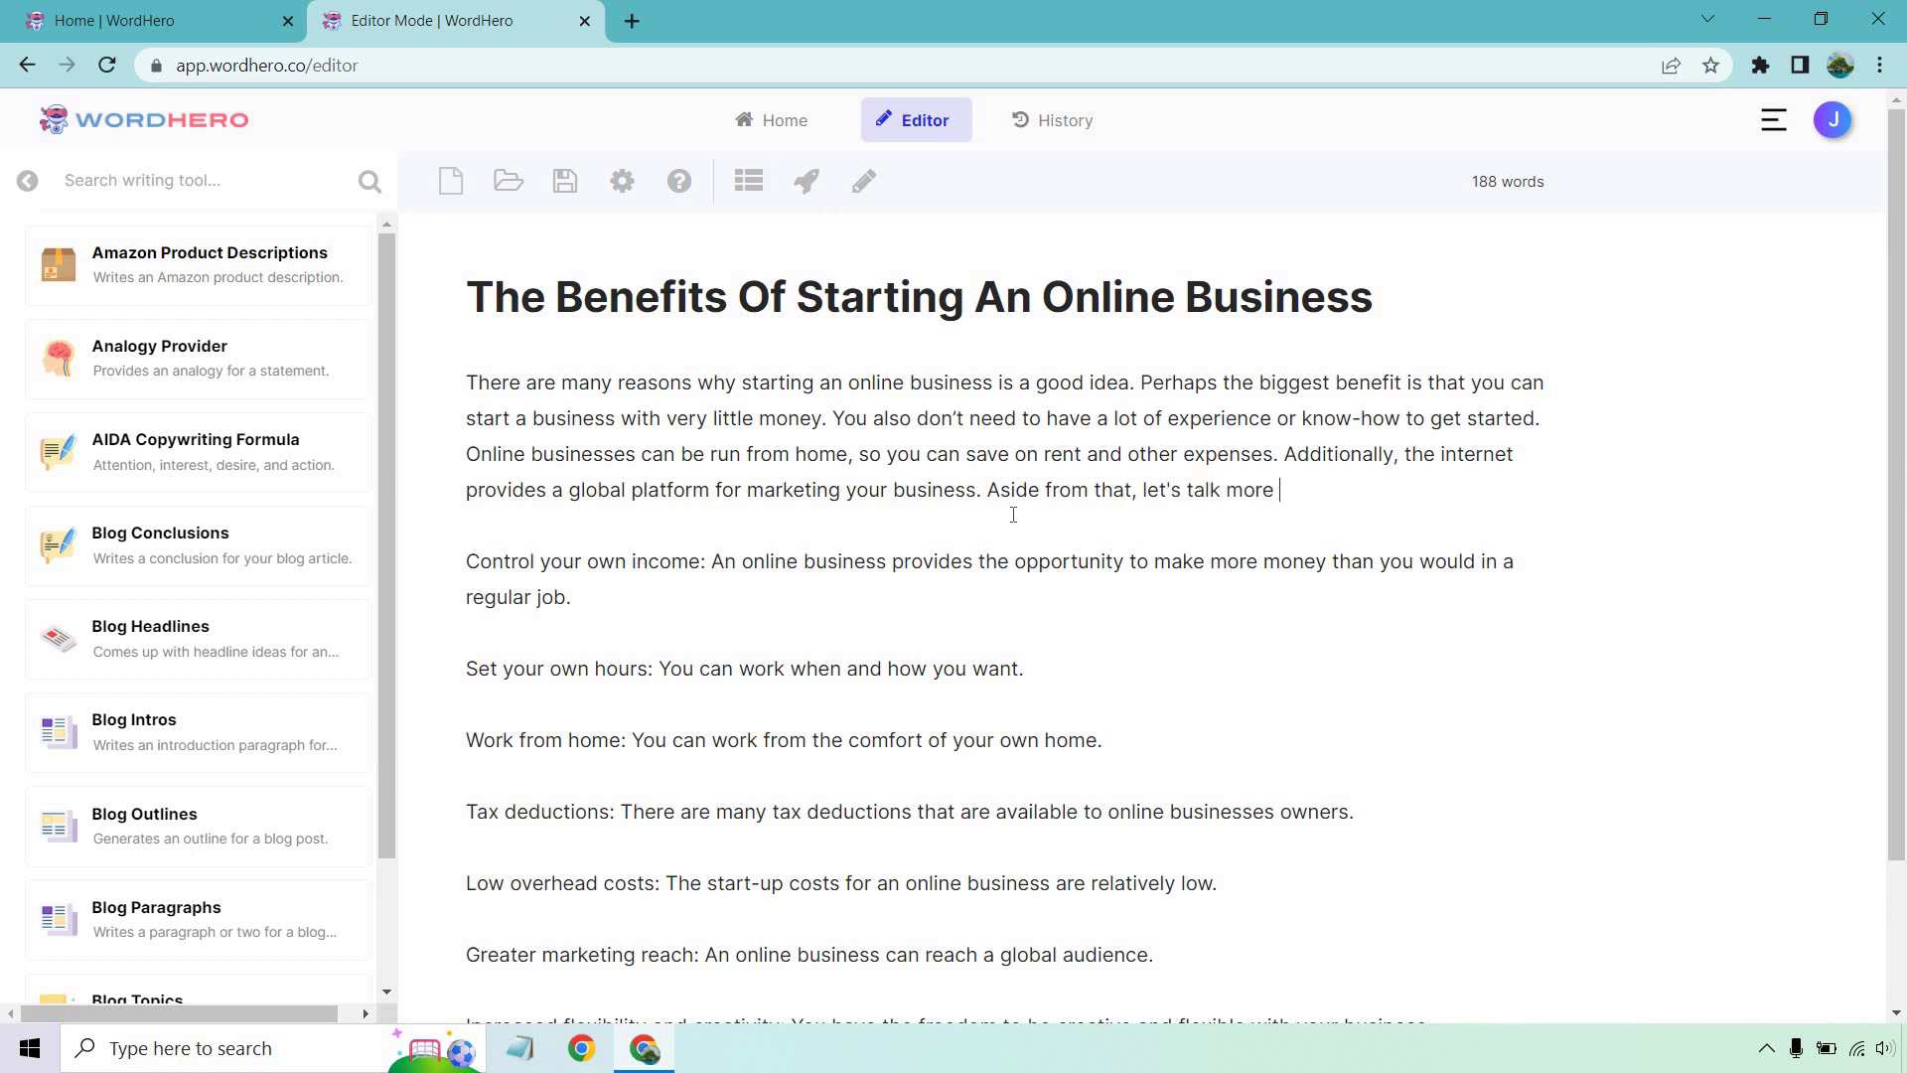
type("about some of the bigge")
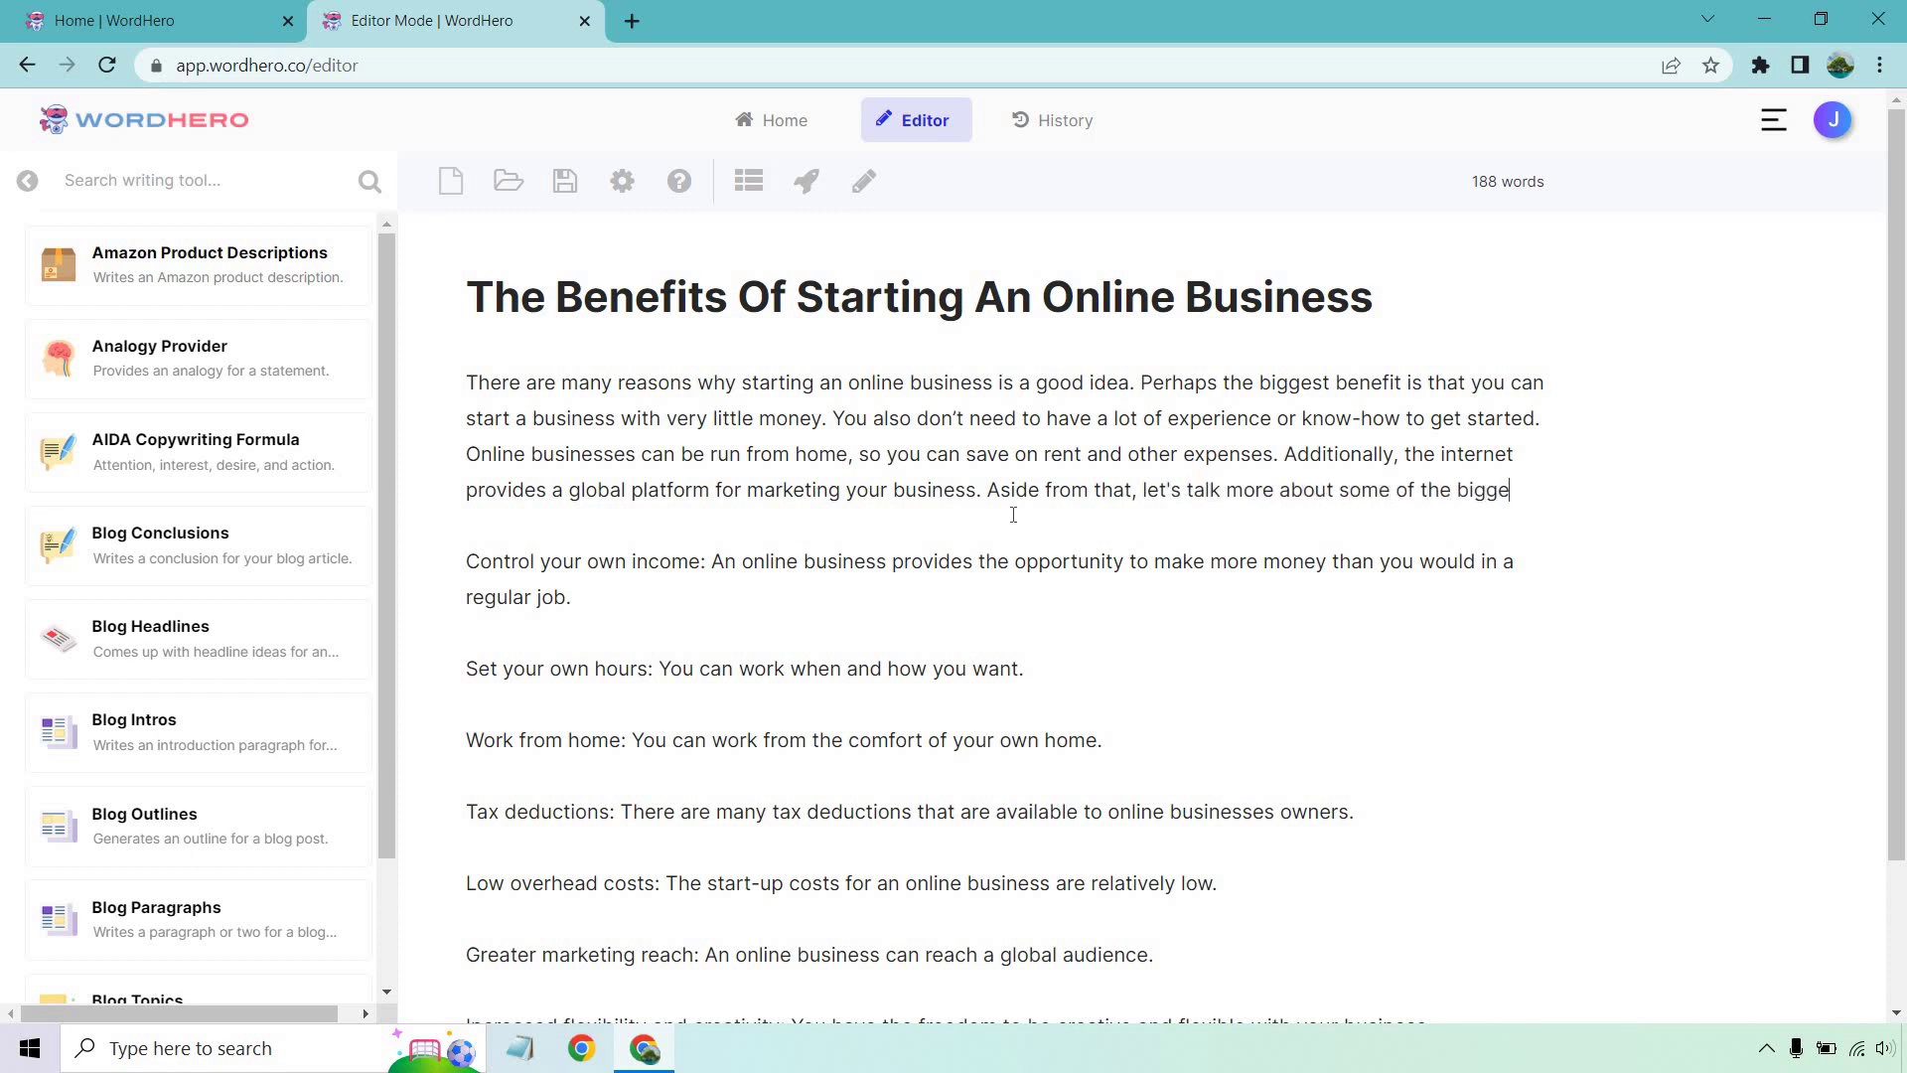
type("st benefits.")
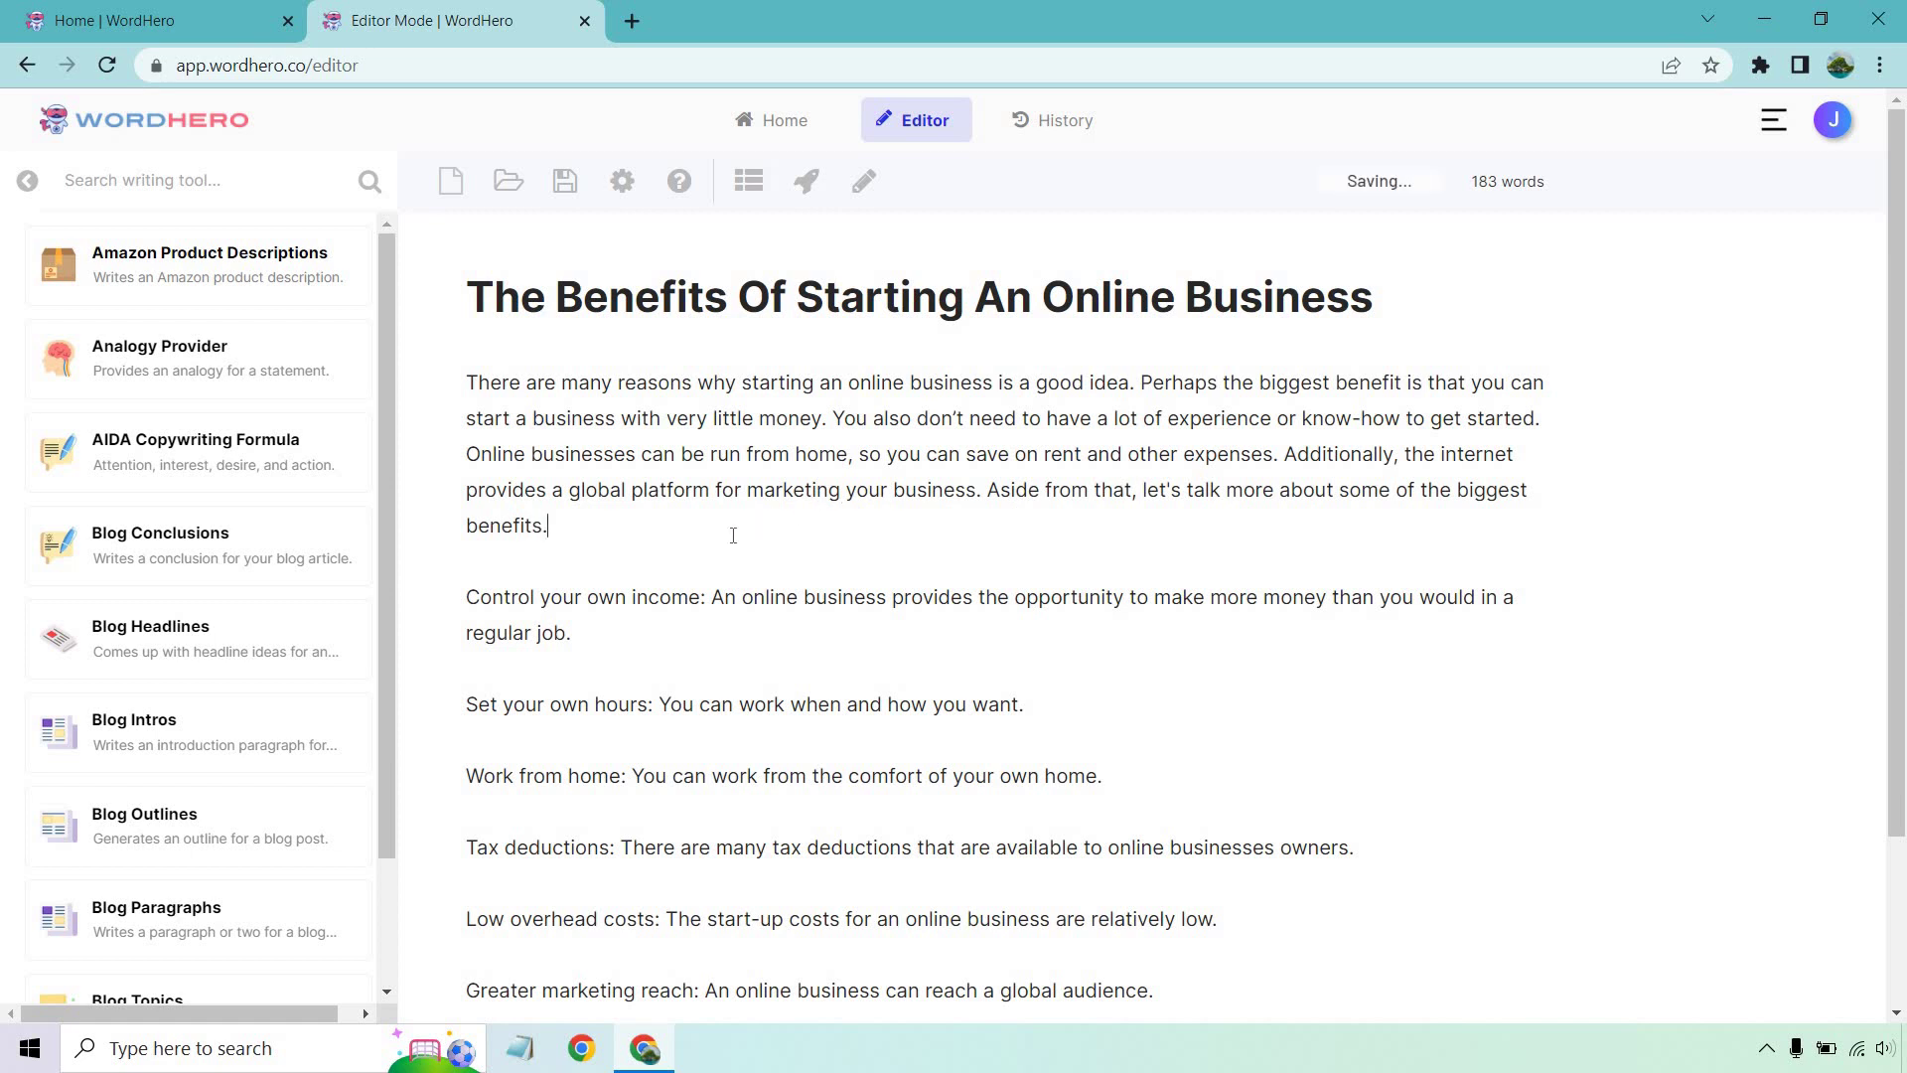
scroll(724, 642, "down", 1)
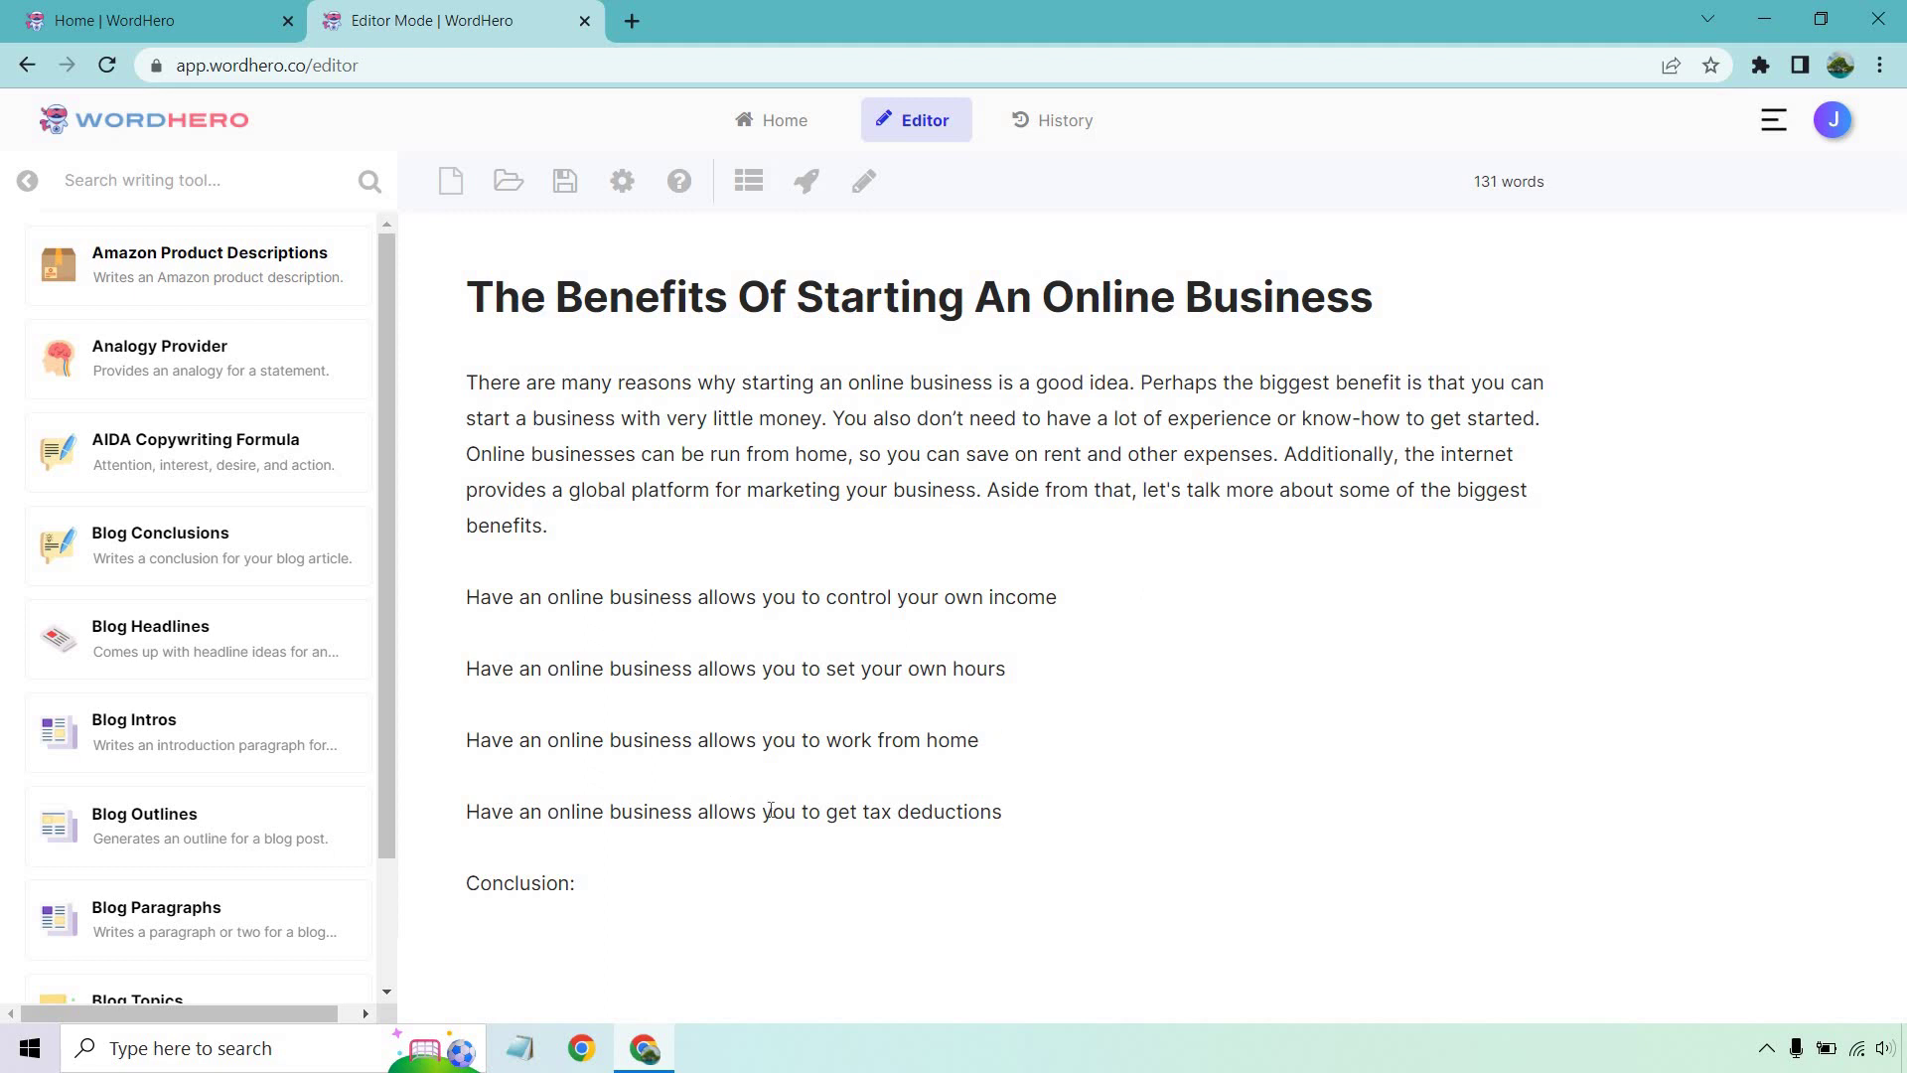
Generate an AI paragraph beneath the 'control your own income' benefit line
left_click(1067, 780)
left_click_drag(1053, 596, 463, 597)
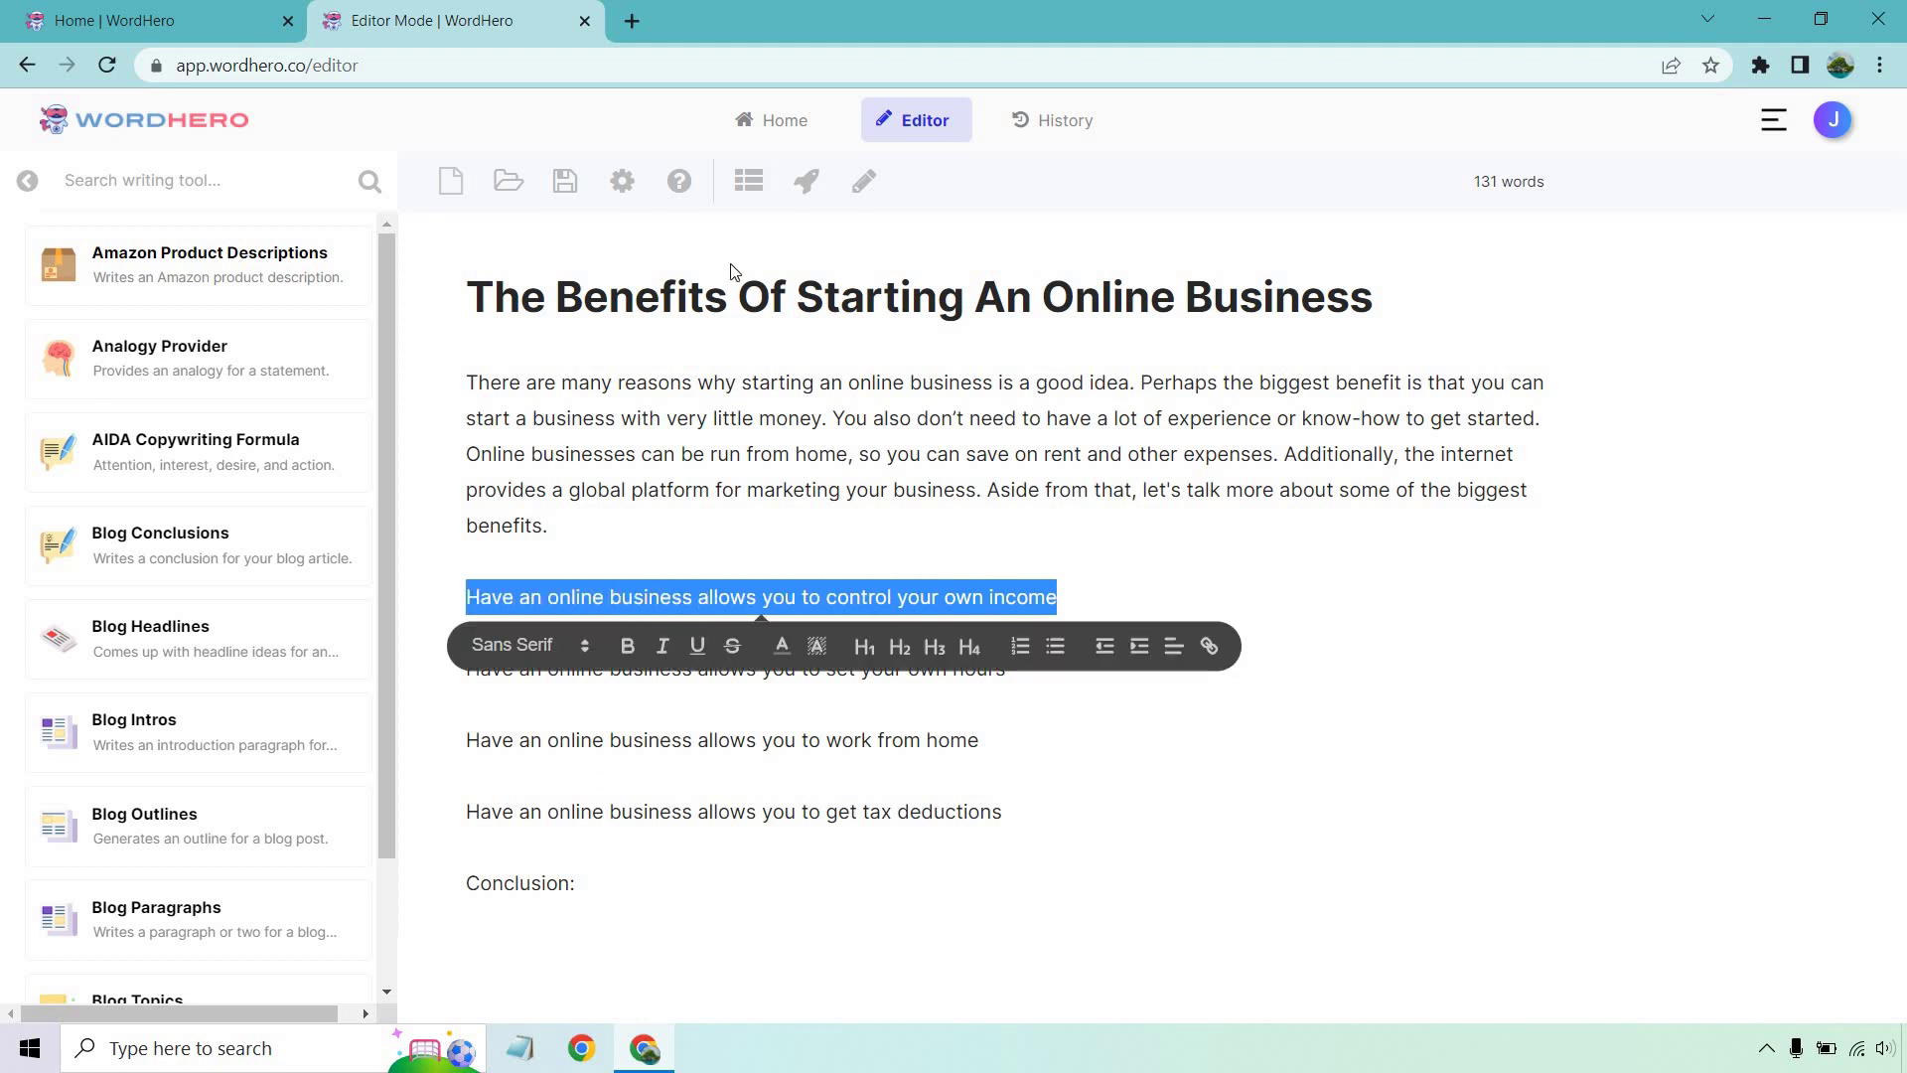
left_click(806, 181)
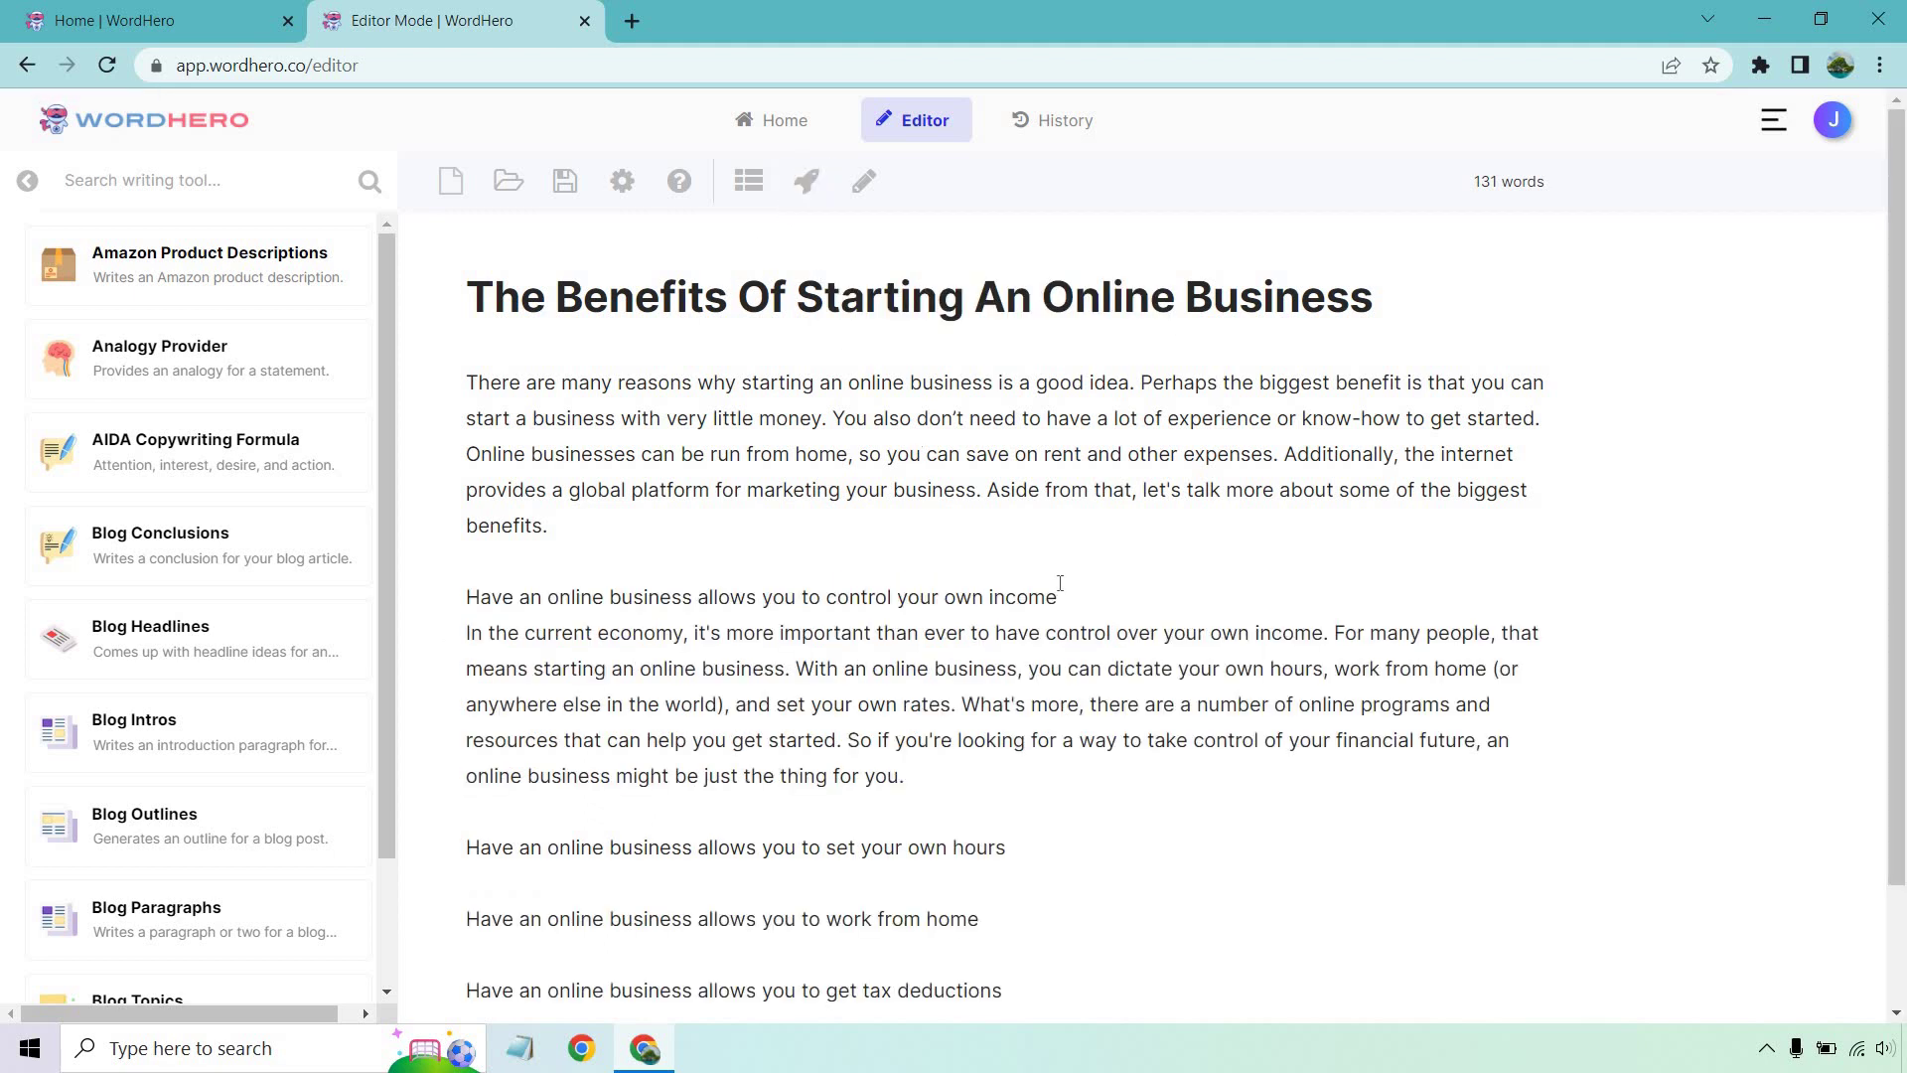
key("Return")
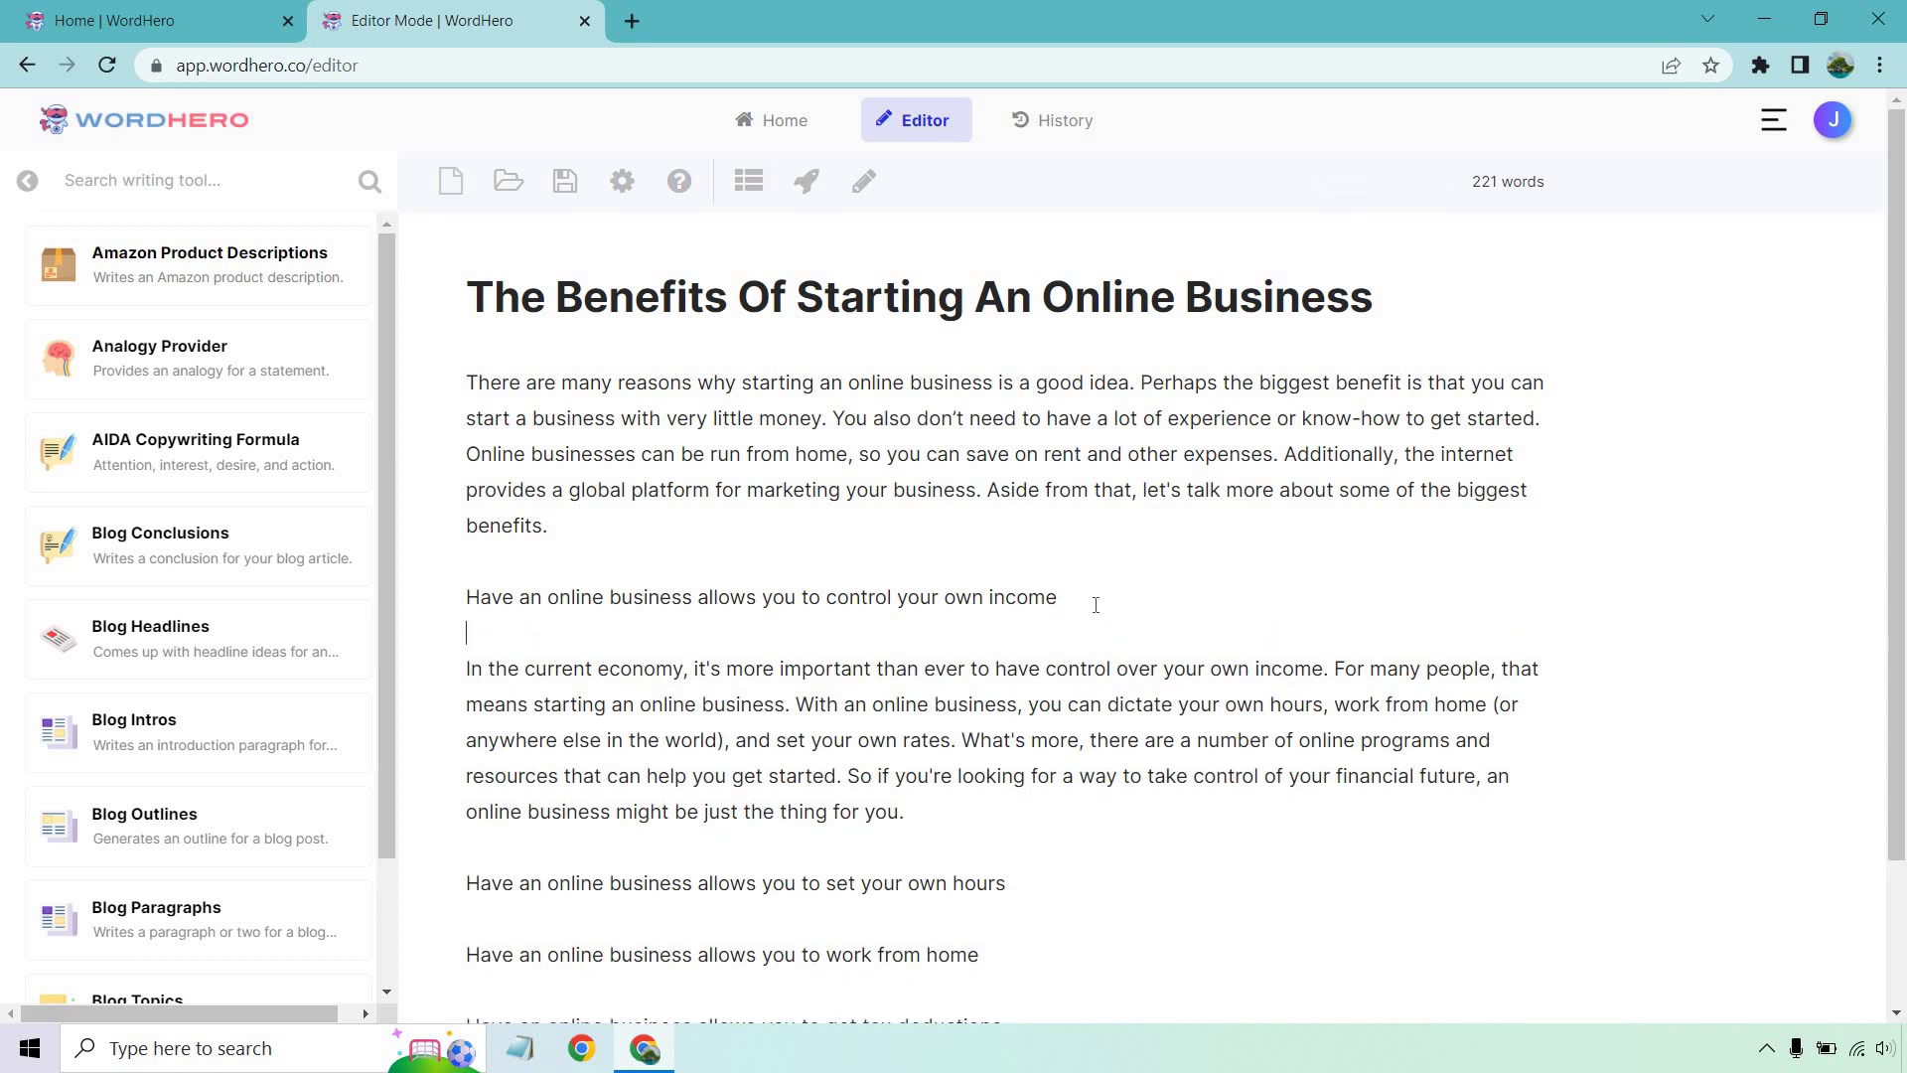
Format 'Have an online business allows you to control your own income' as an H2 heading
left_click_drag(1064, 597, 465, 598)
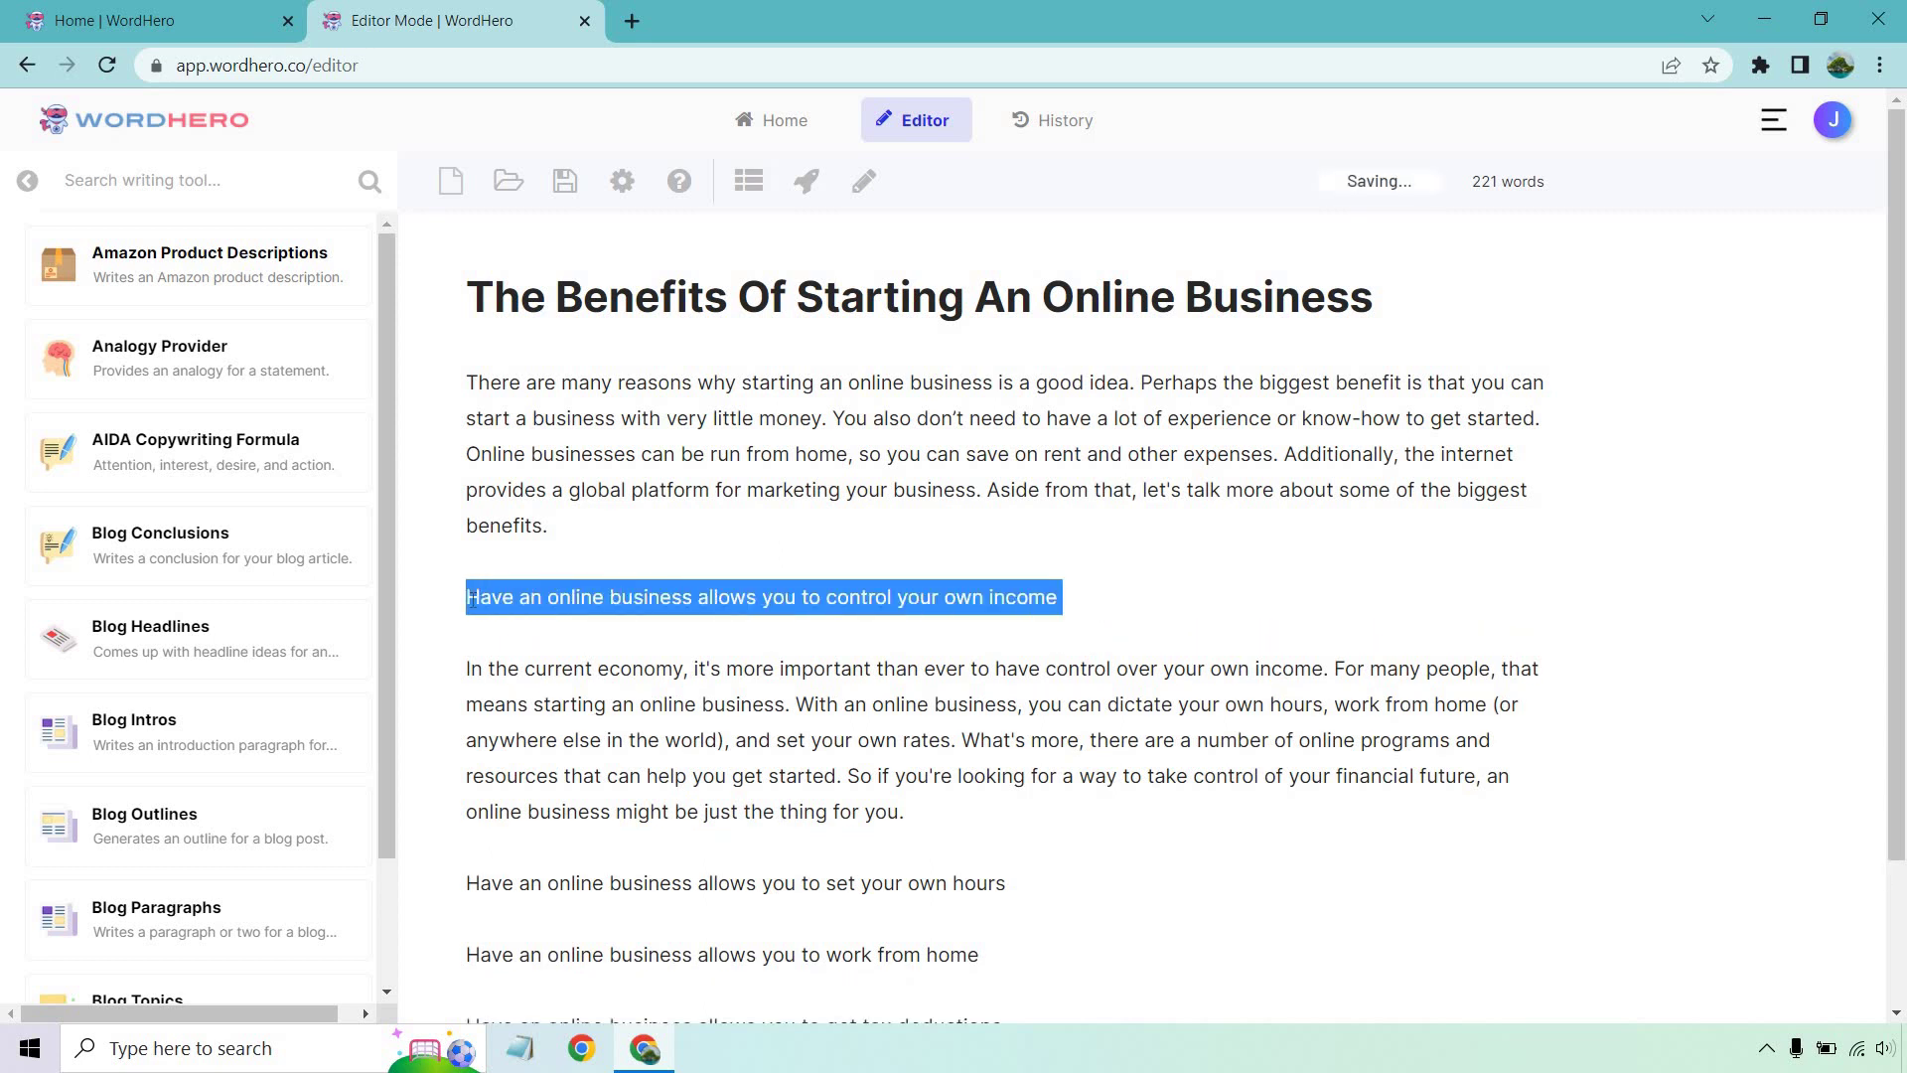
left_click(907, 652)
left_click(961, 513)
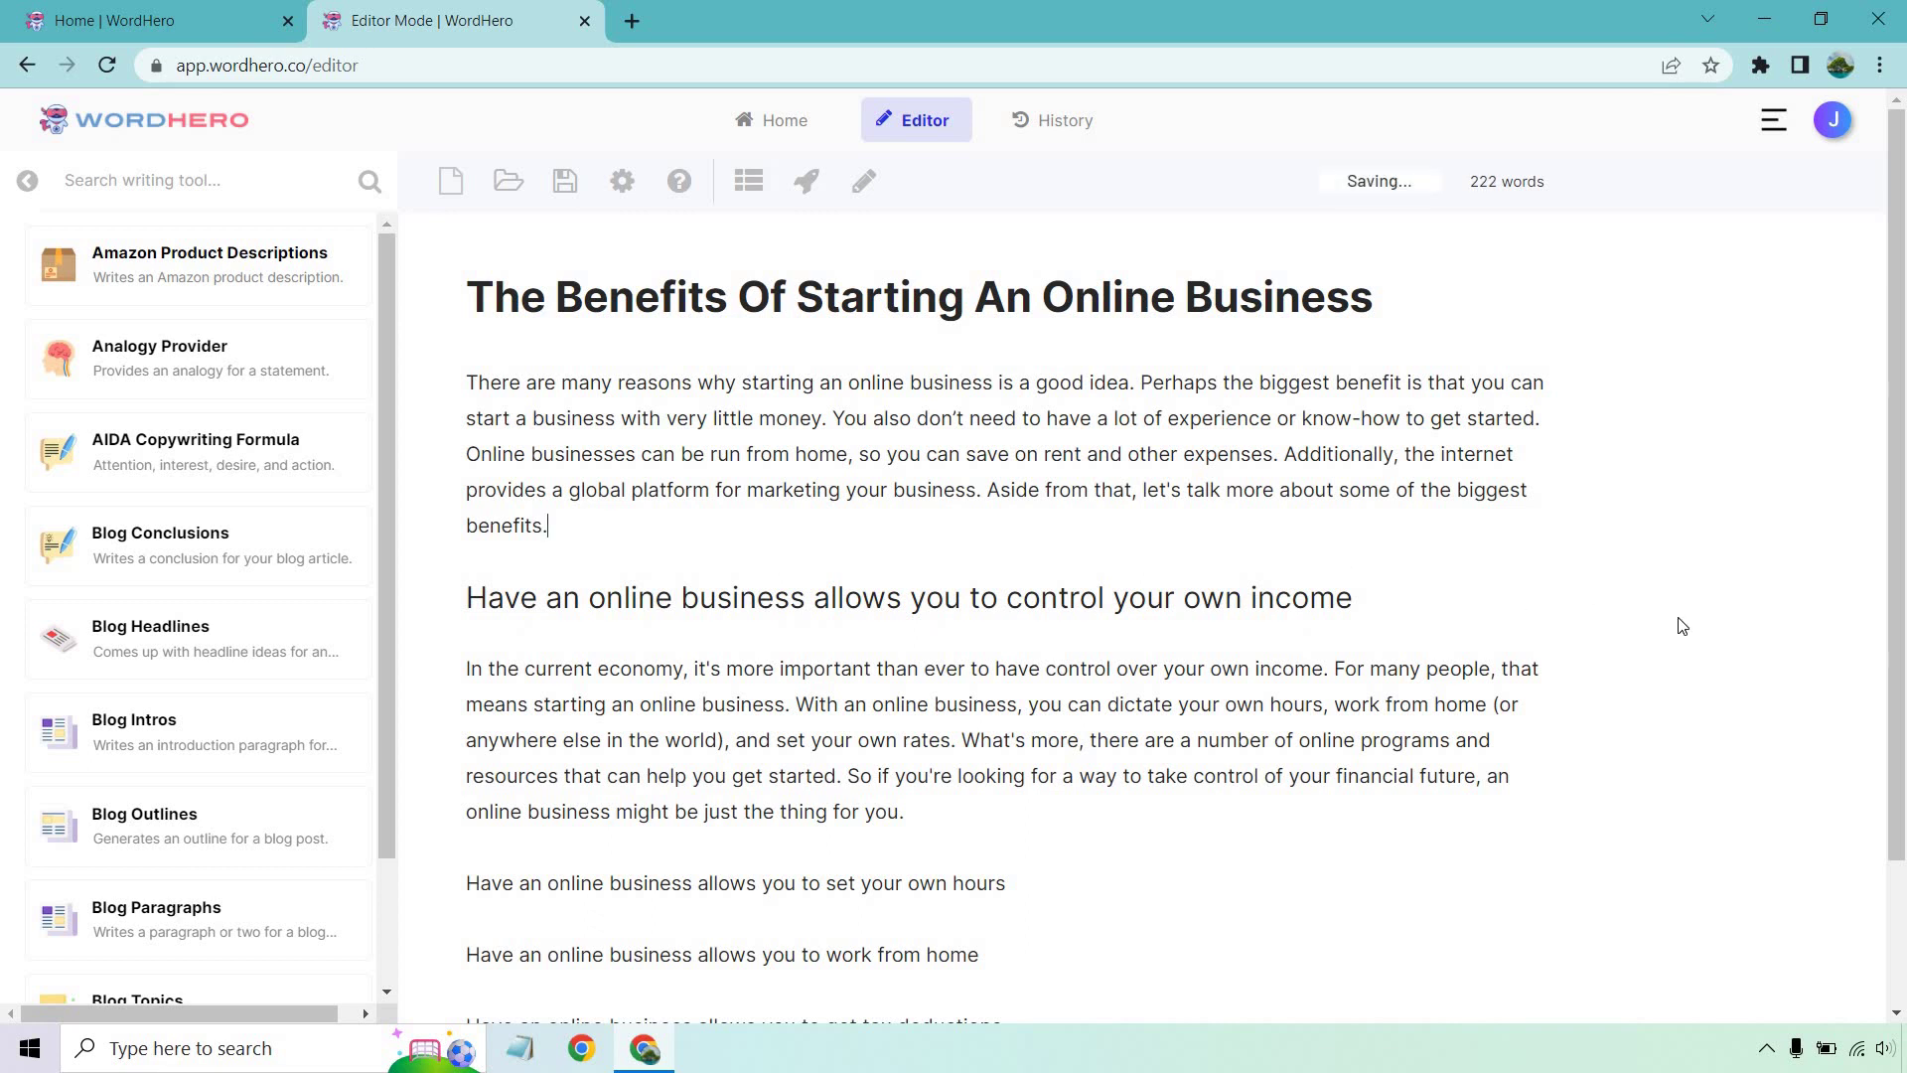
scroll(1682, 626, "down", 1)
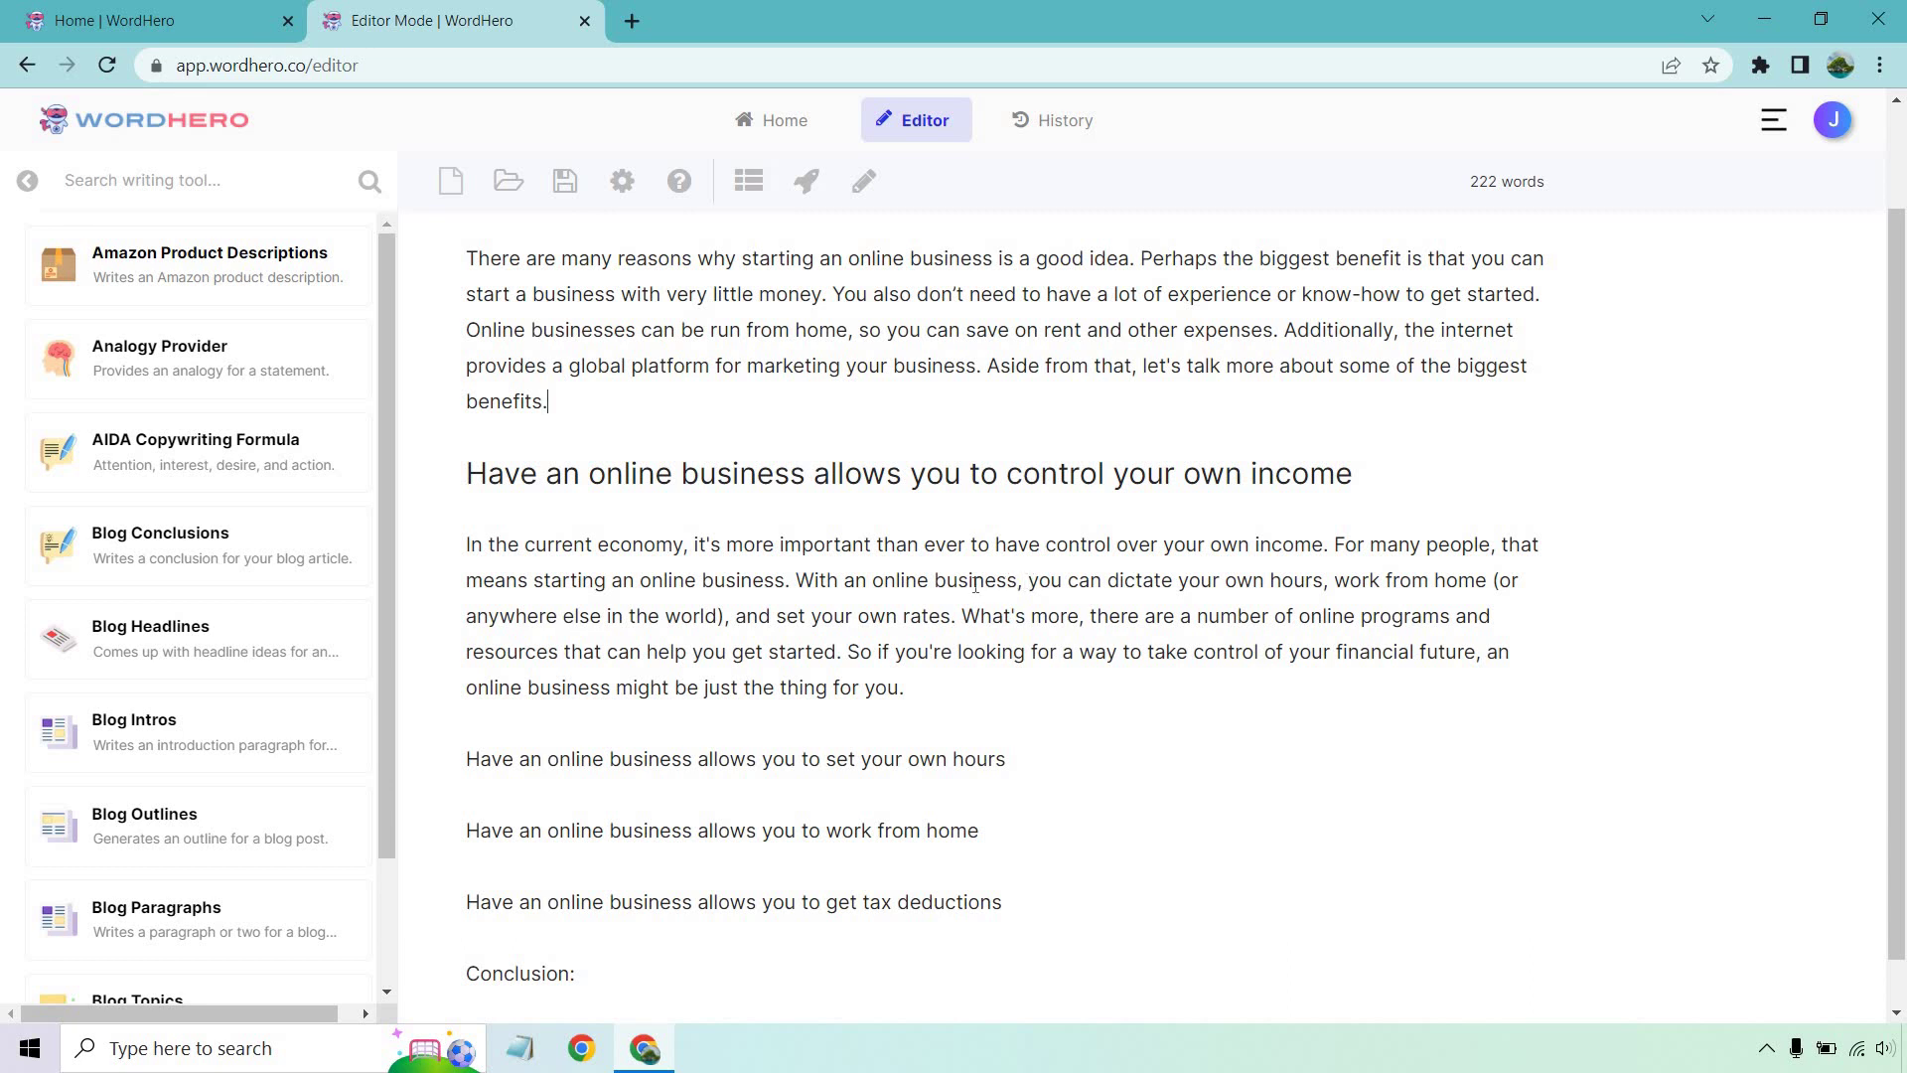
scroll(1023, 627, "down", 1)
Generate an AI paragraph for the 'set your own hours' benefit line
left_click_drag(954, 707, 537, 719)
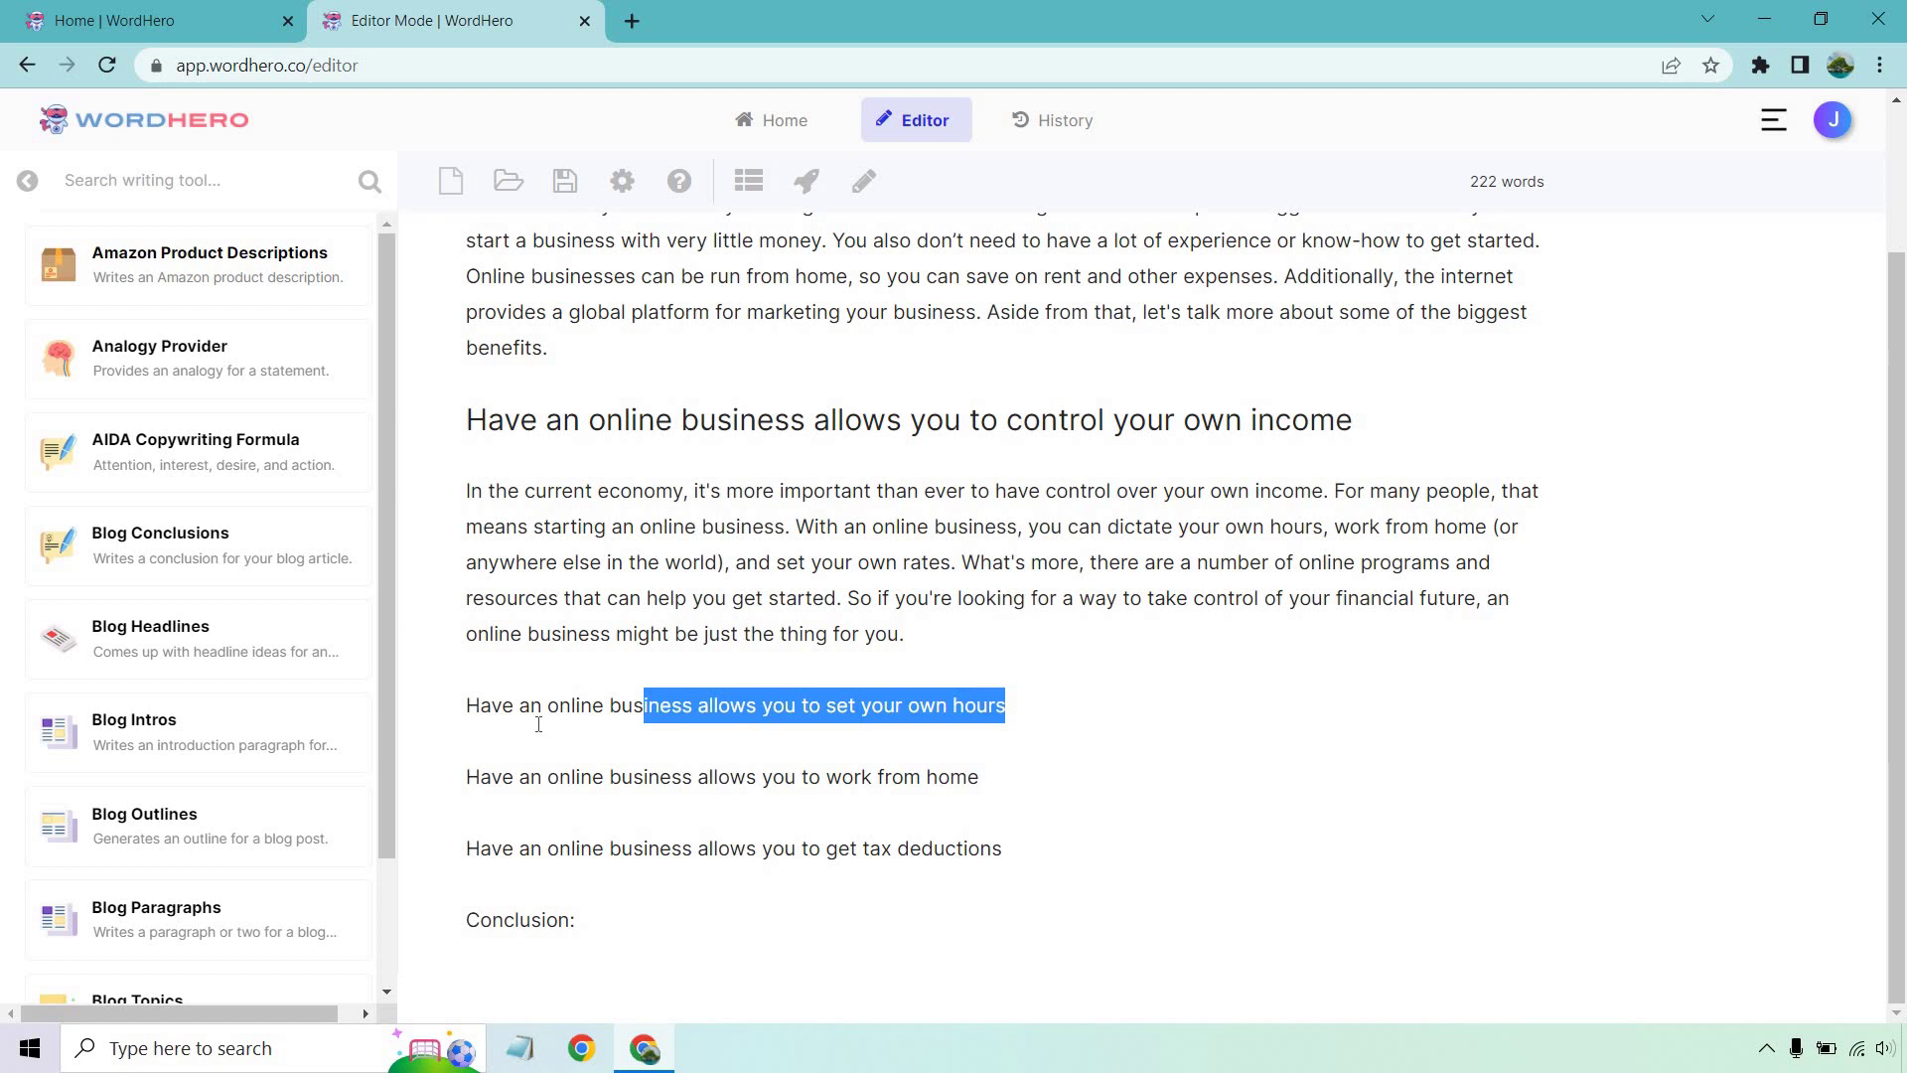
left_click(465, 719)
triple_click(455, 713)
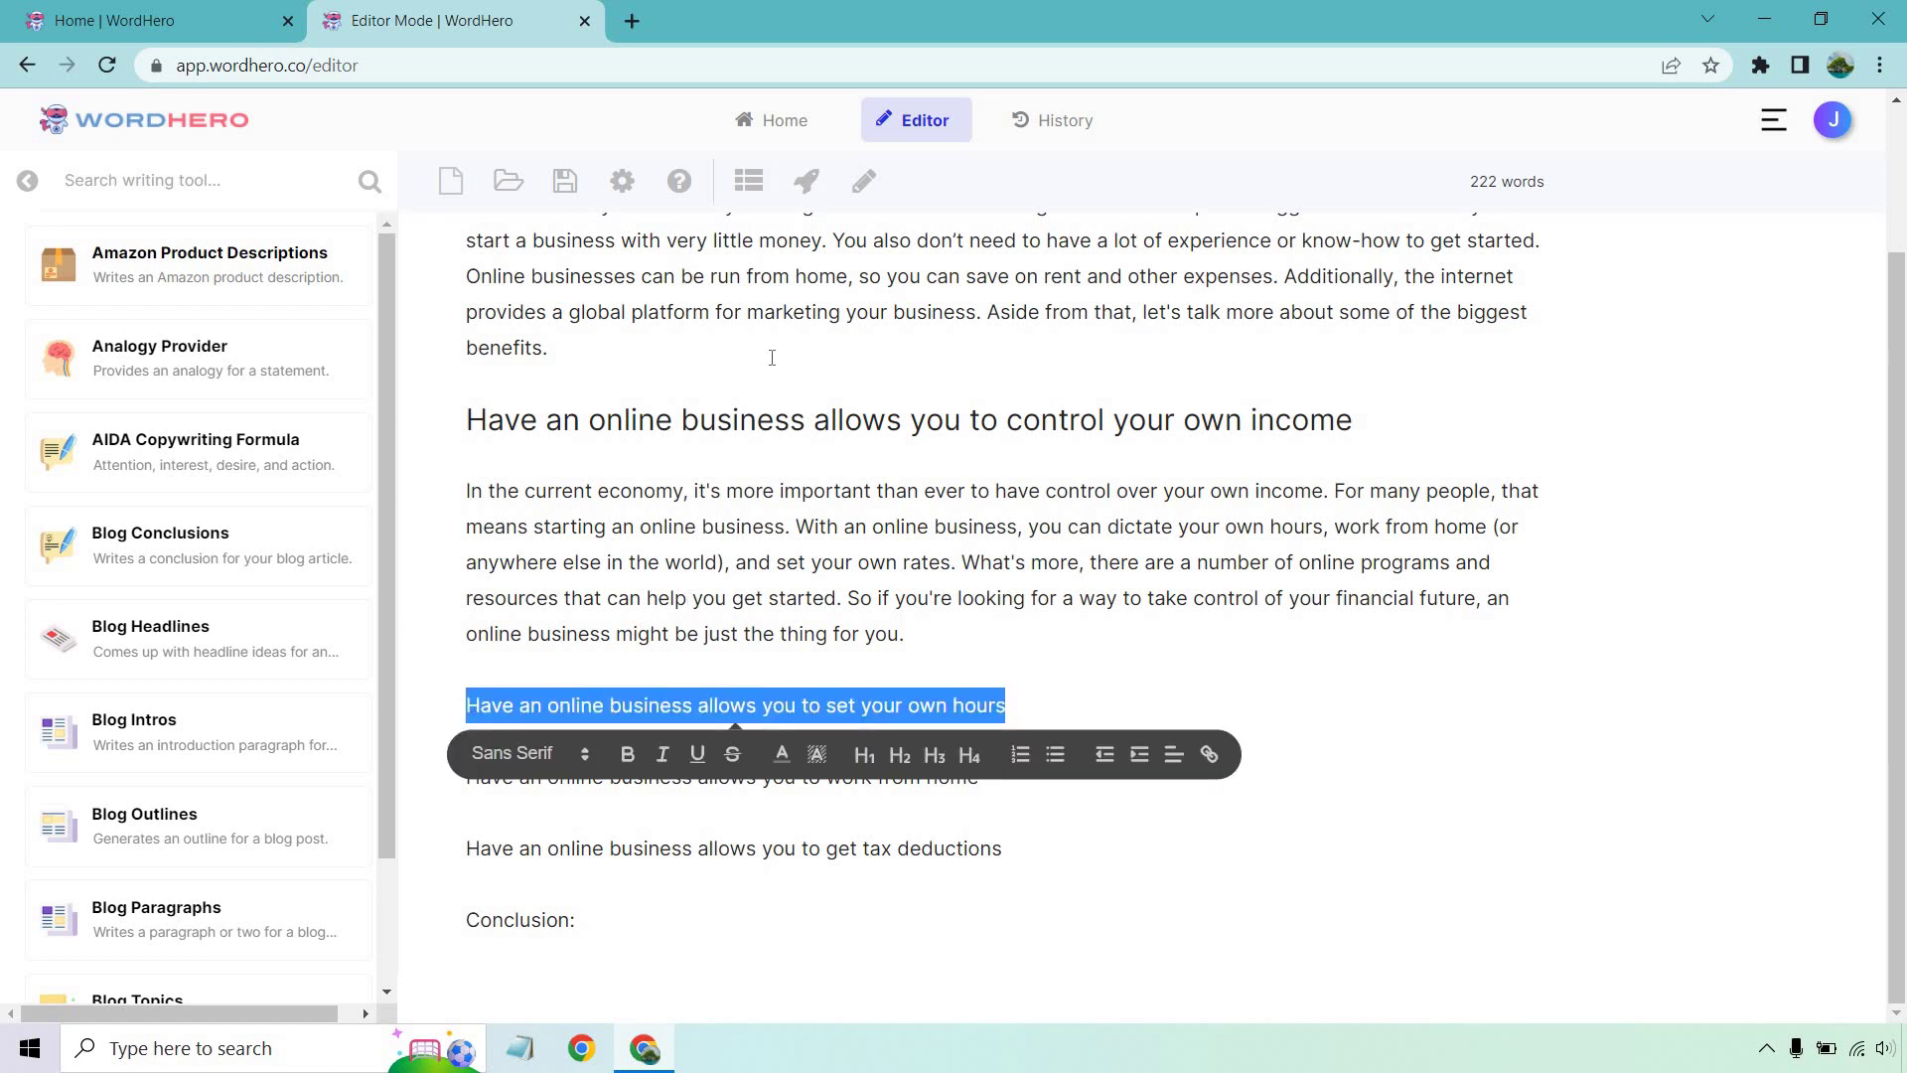
left_click(806, 182)
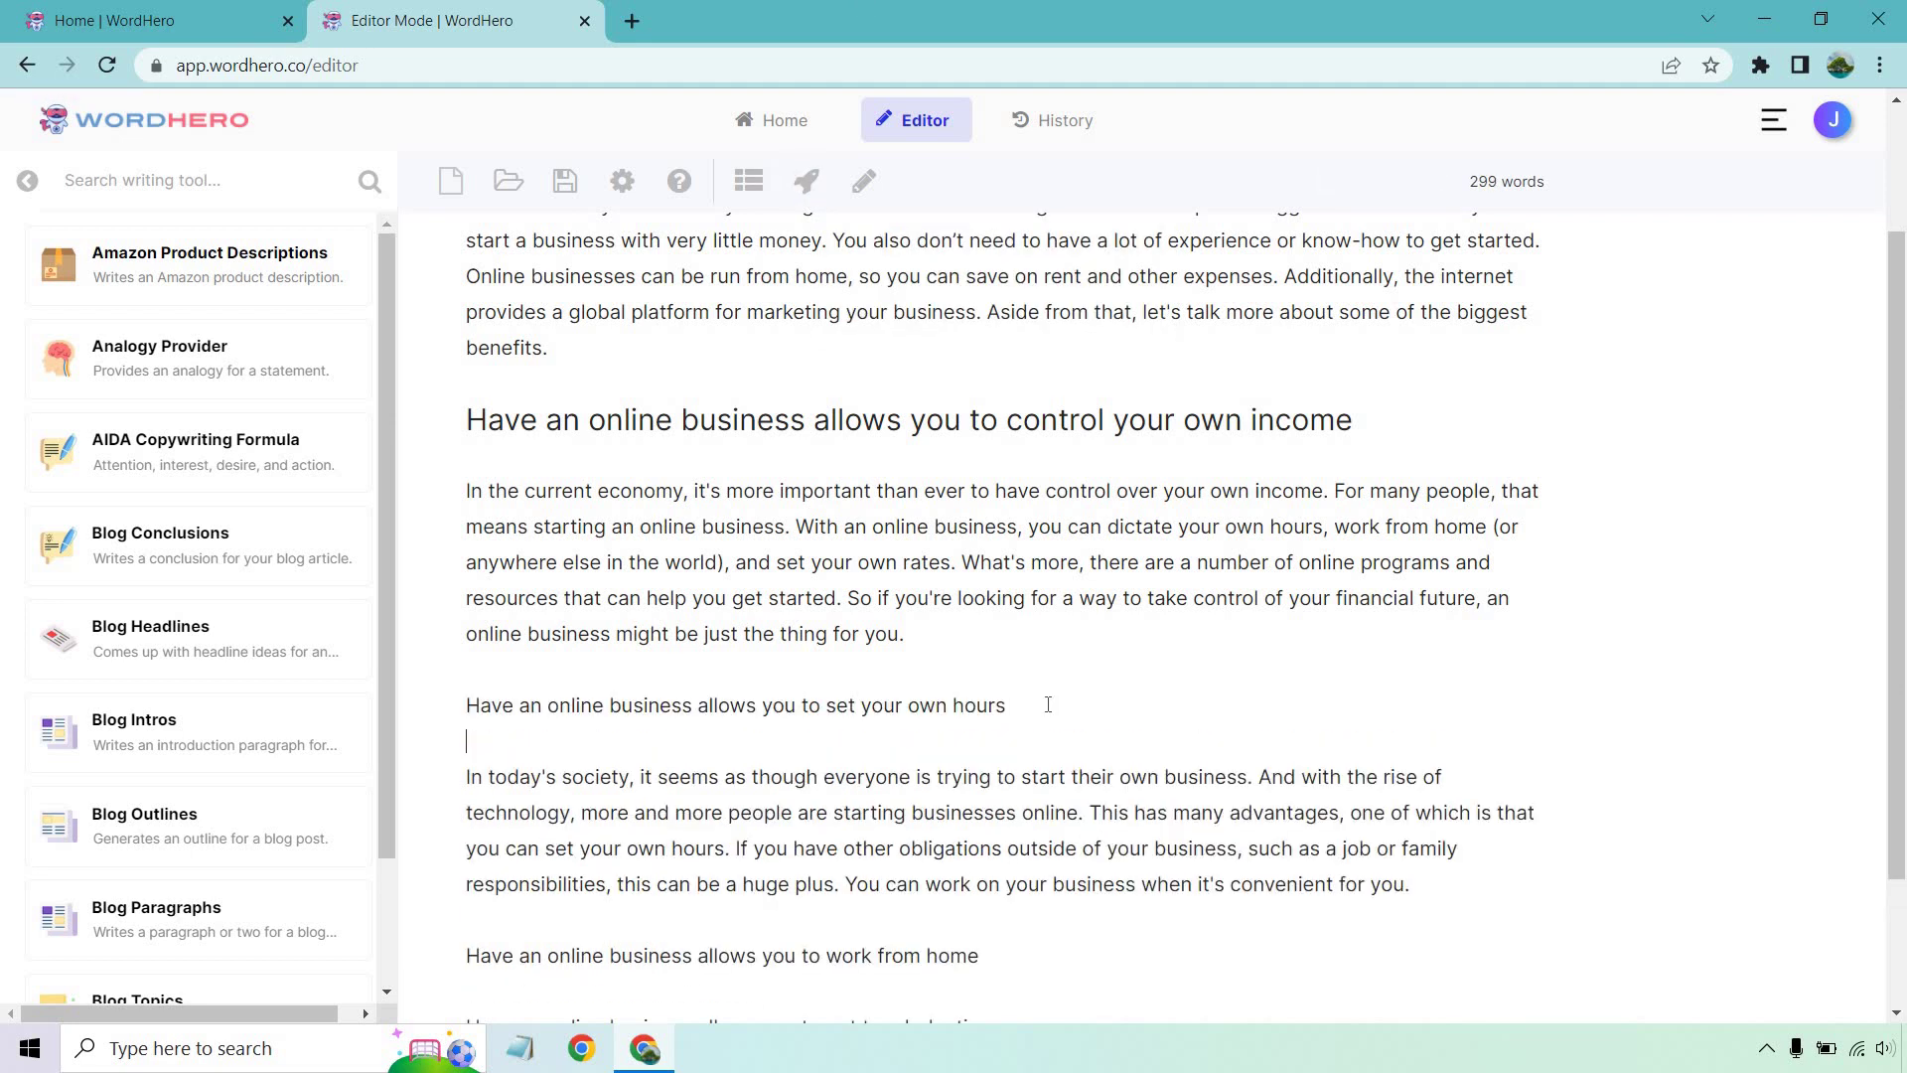
Format the 'set your own hours' line as an H2 heading
left_click_drag(1009, 704, 467, 669)
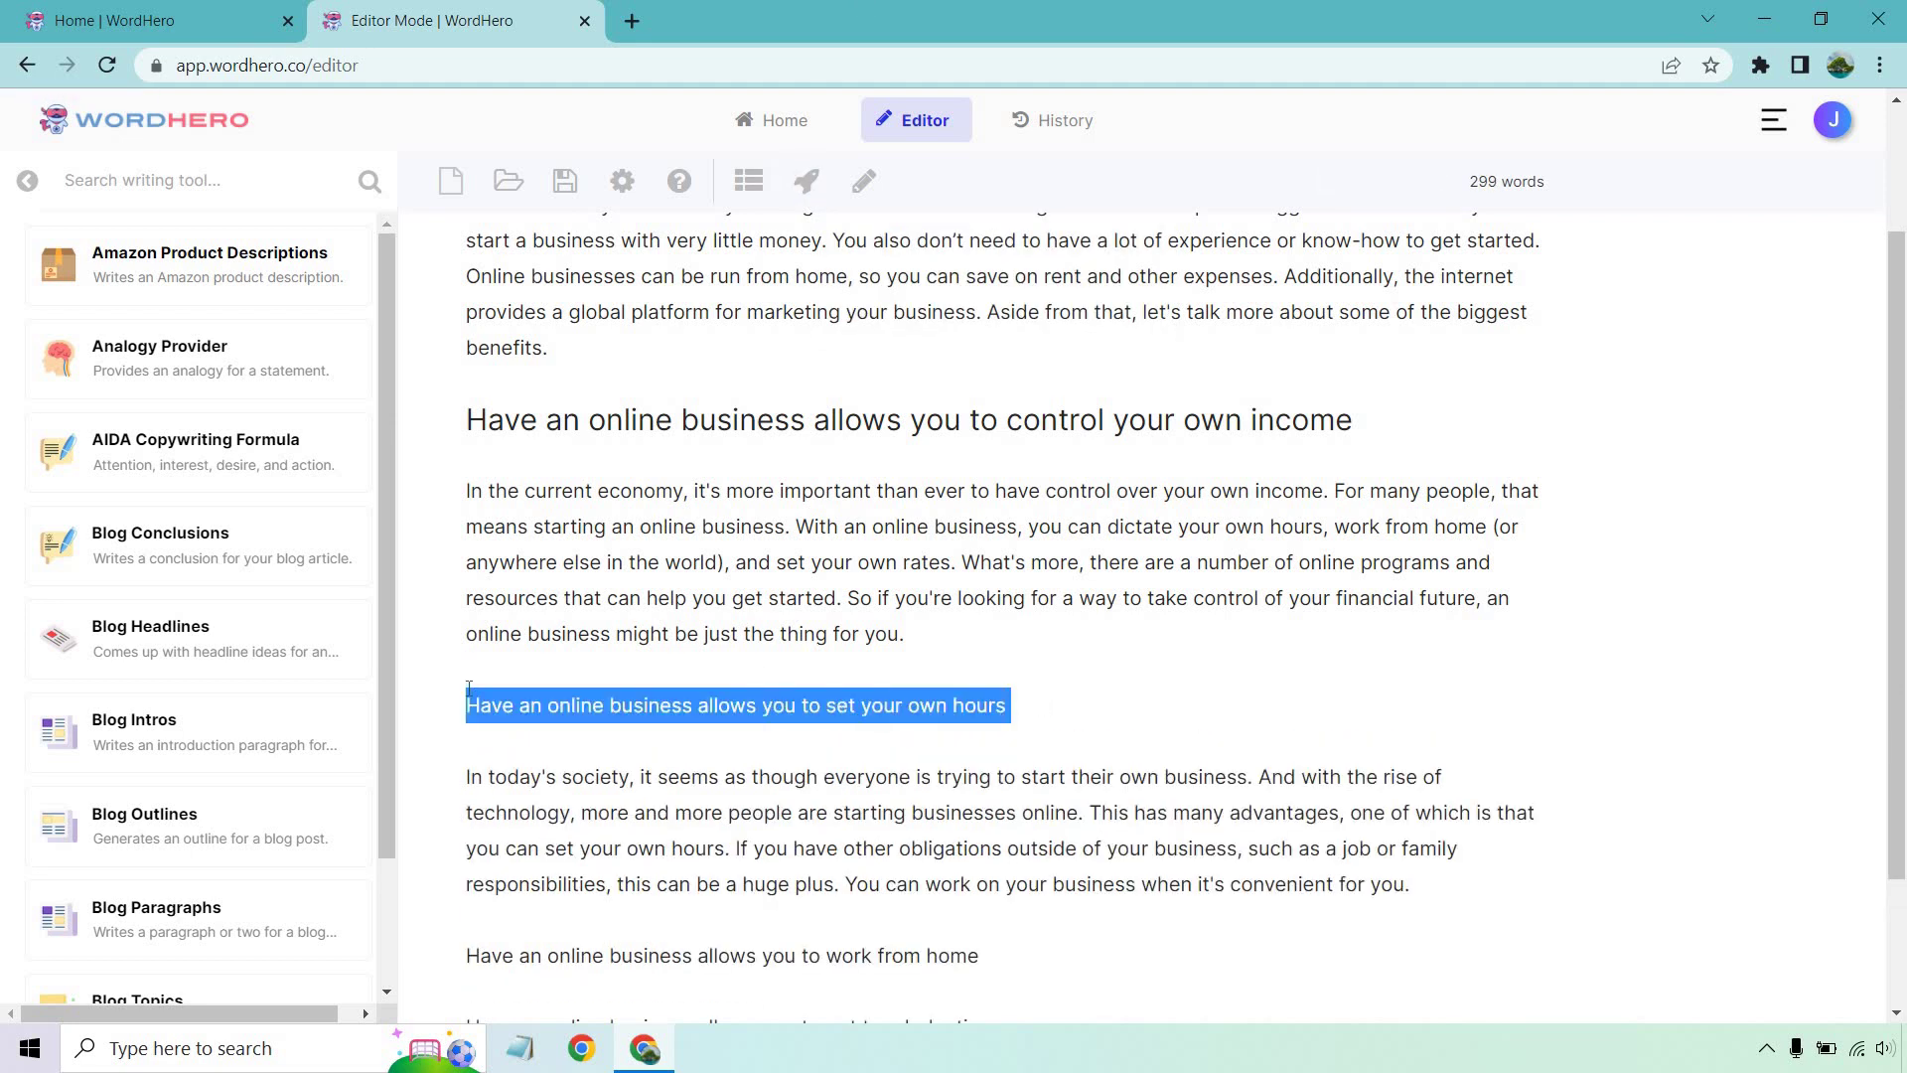
left_click(900, 755)
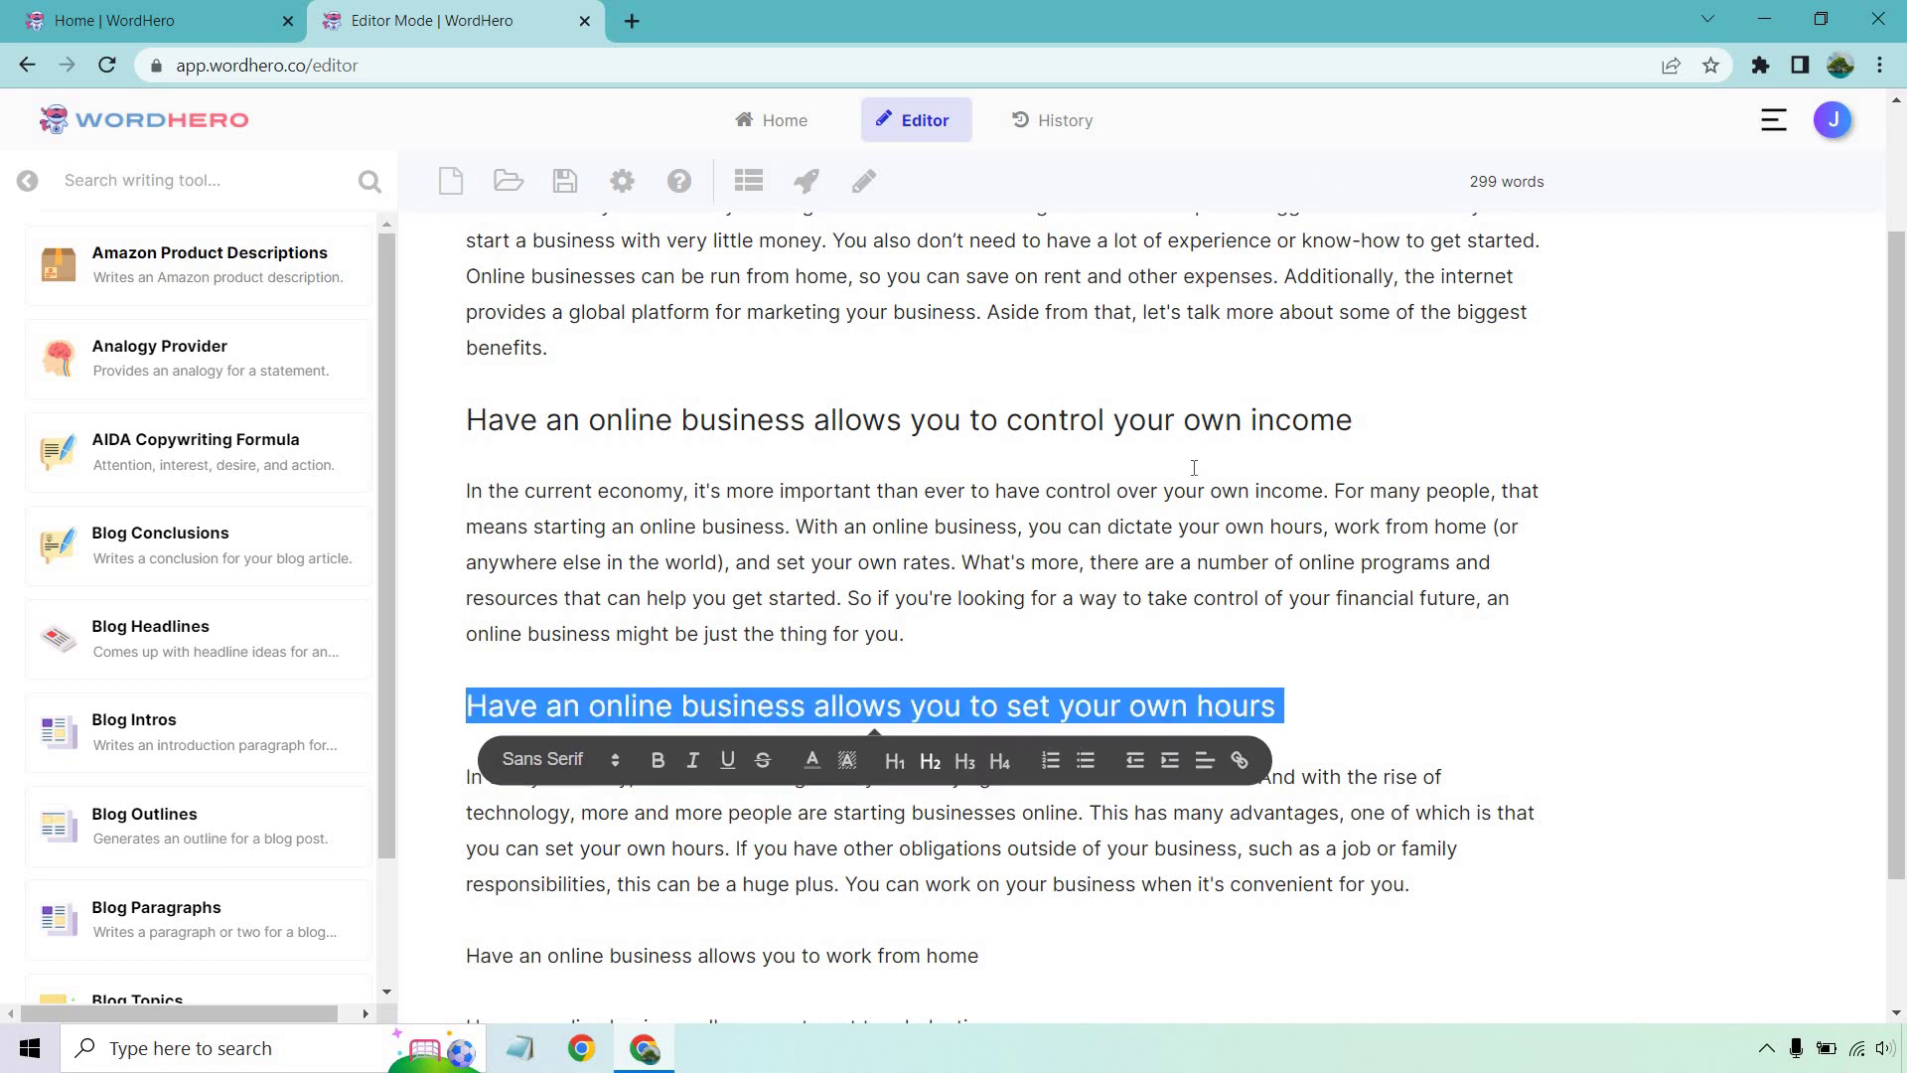
left_click(1196, 469)
scroll(1196, 469, "down", 2)
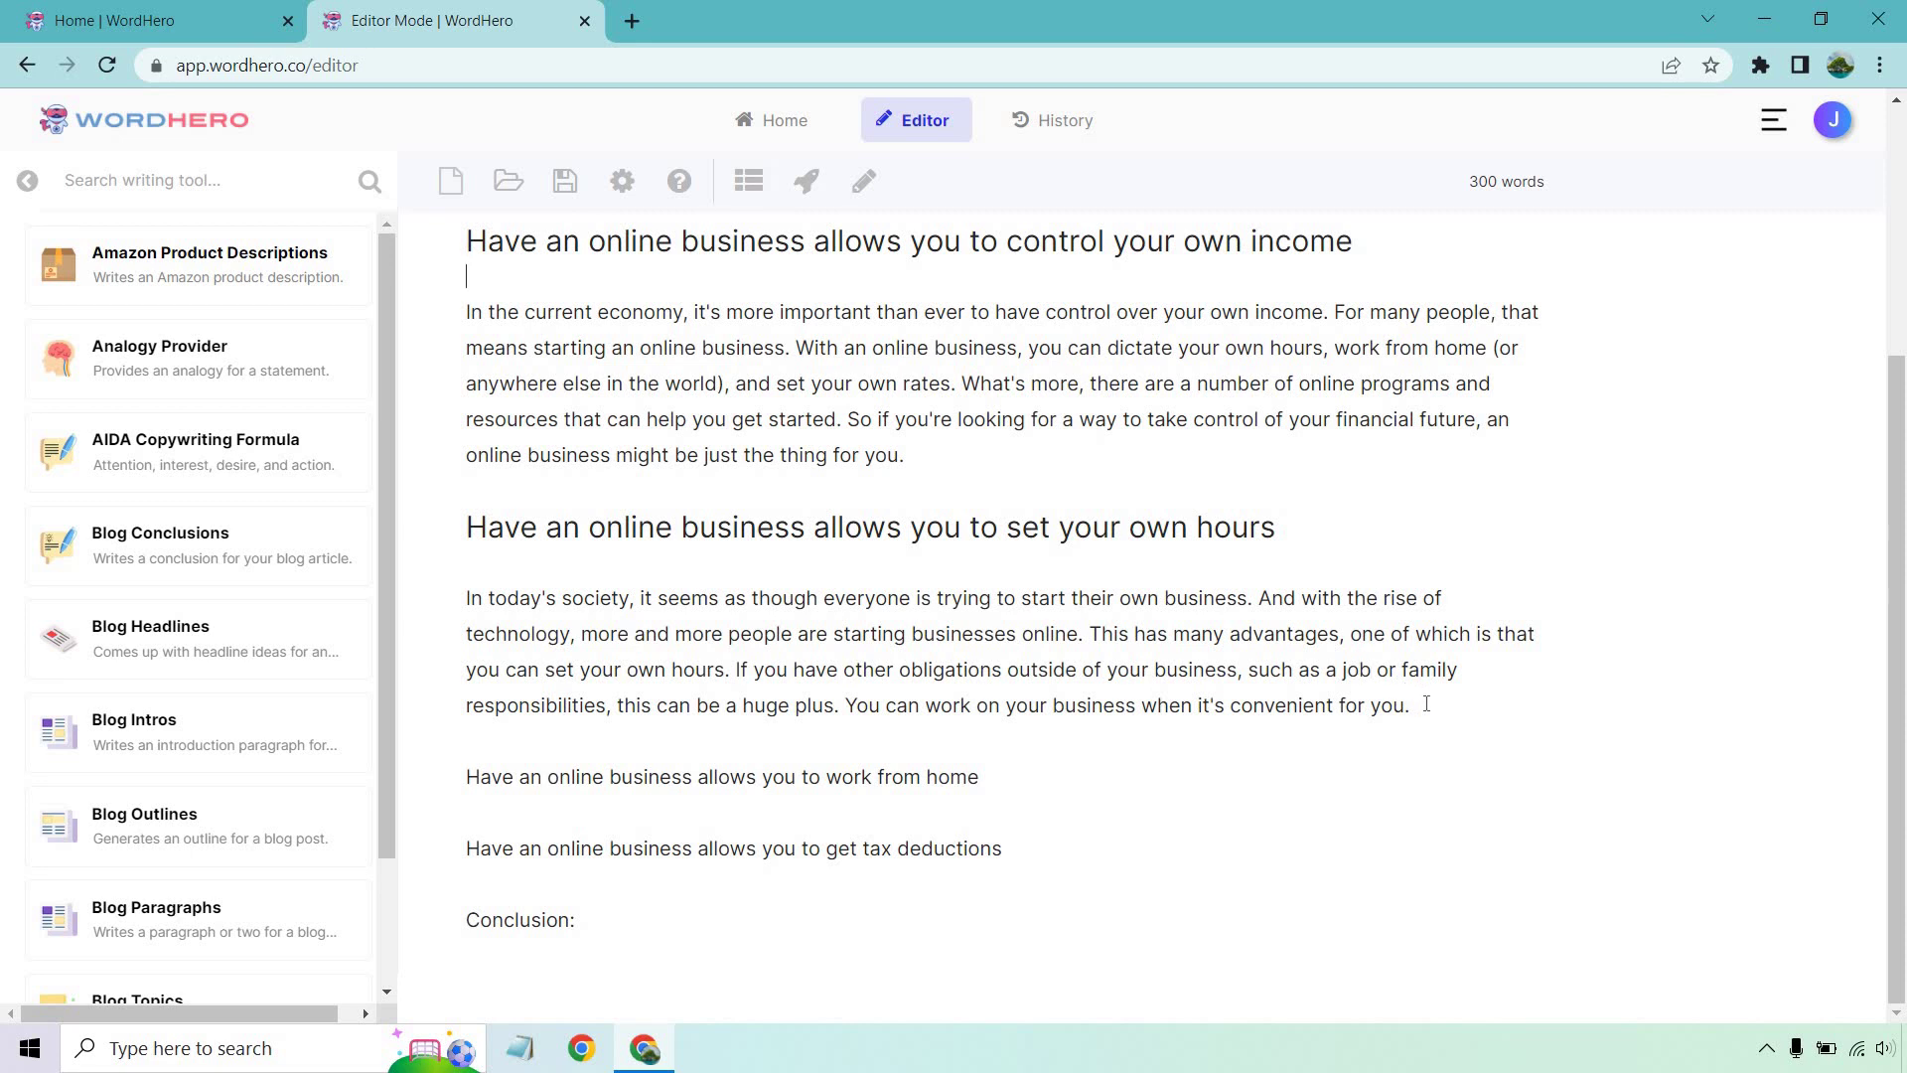
Extend the hours paragraph with Write More and fix the stray 'Â' character
left_click_drag(1427, 704, 1090, 636)
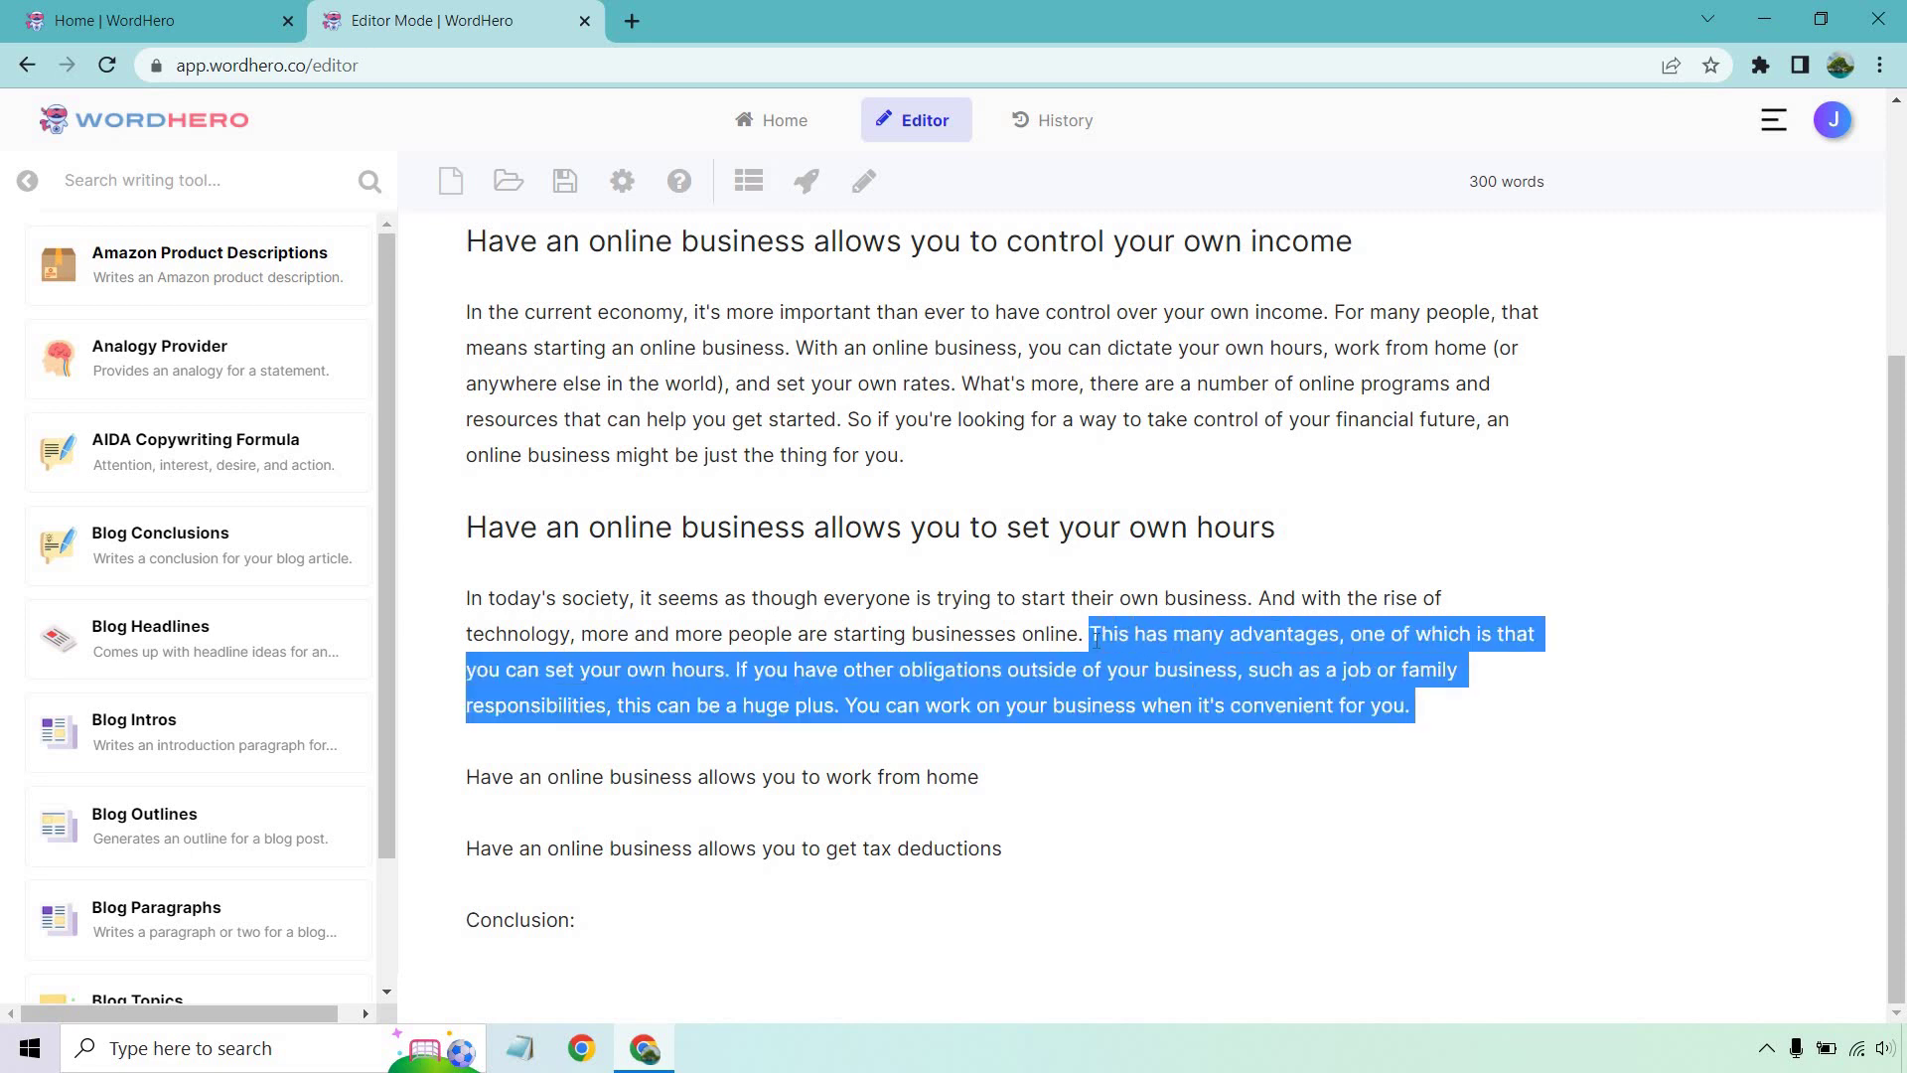
left_click(866, 187)
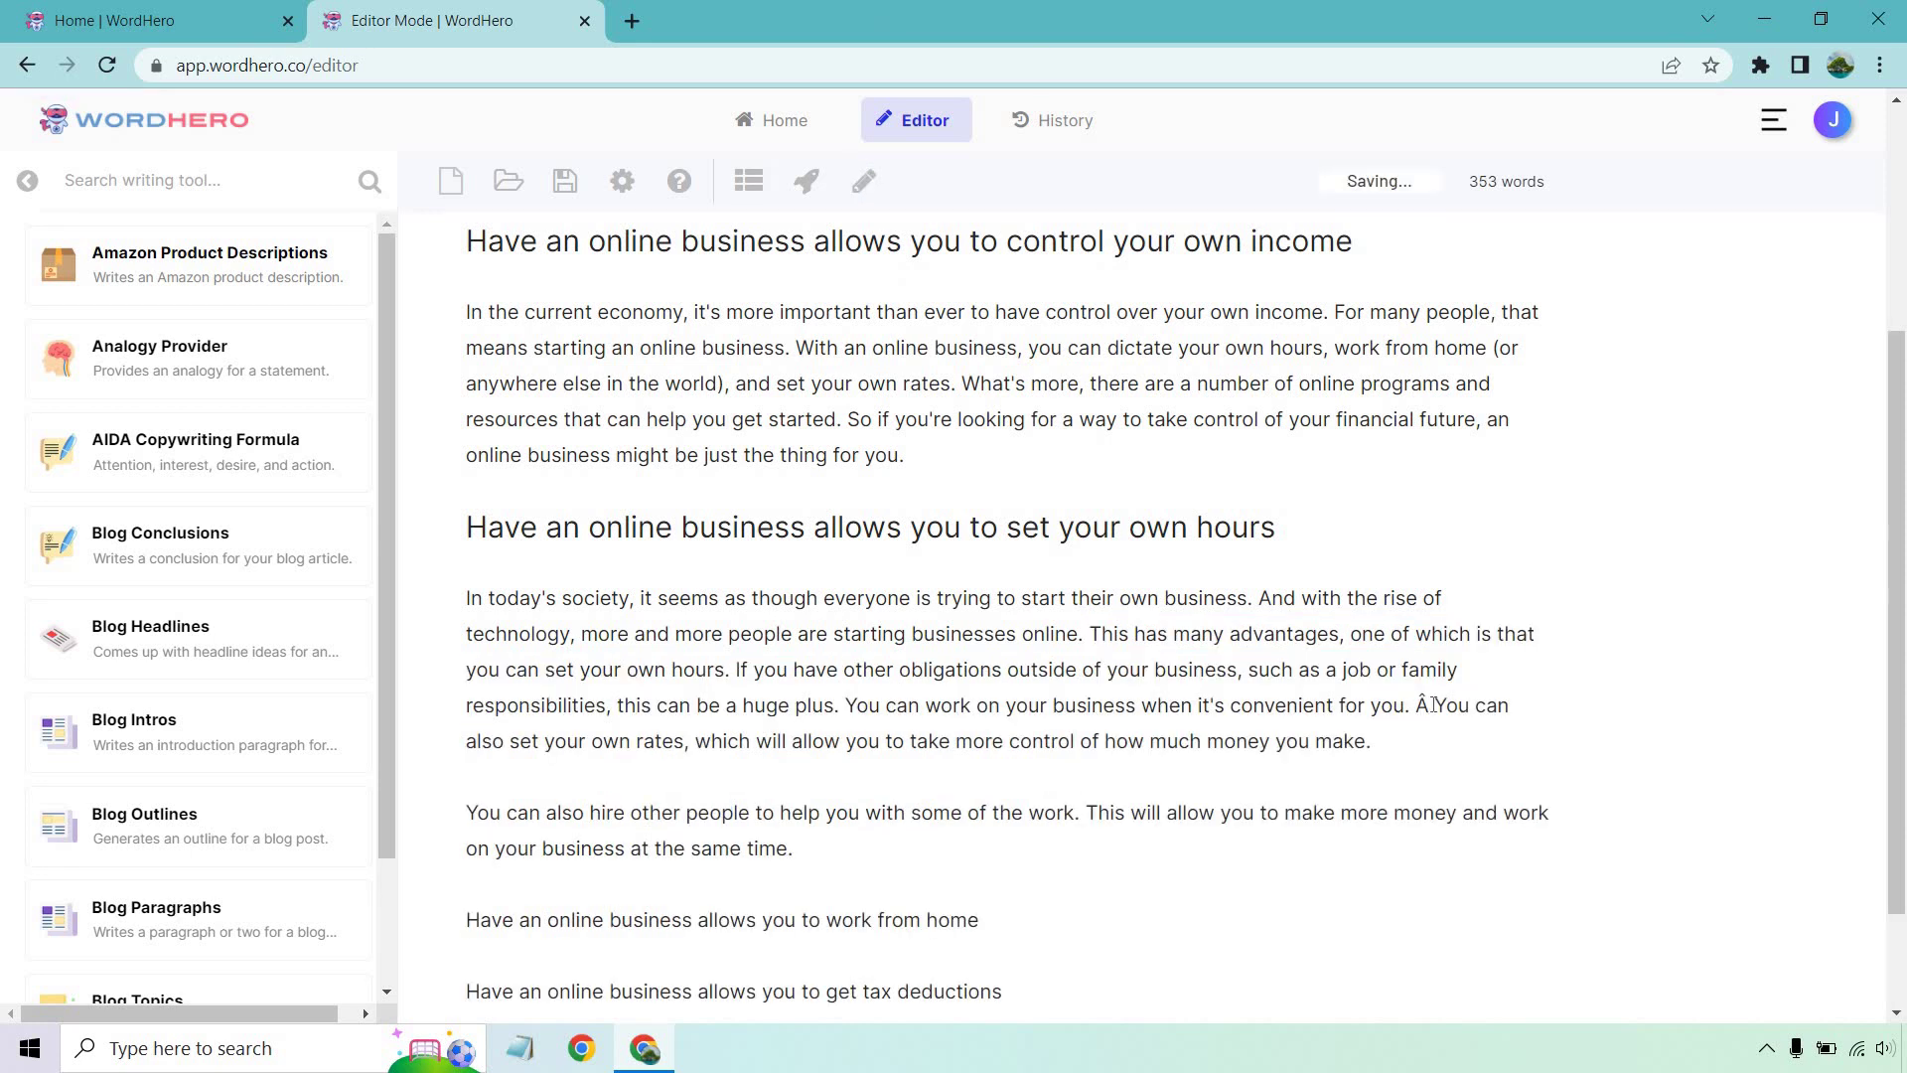
left_click(1446, 708)
key("BackSpace")
key("BackSpace")
key("BackSpace")
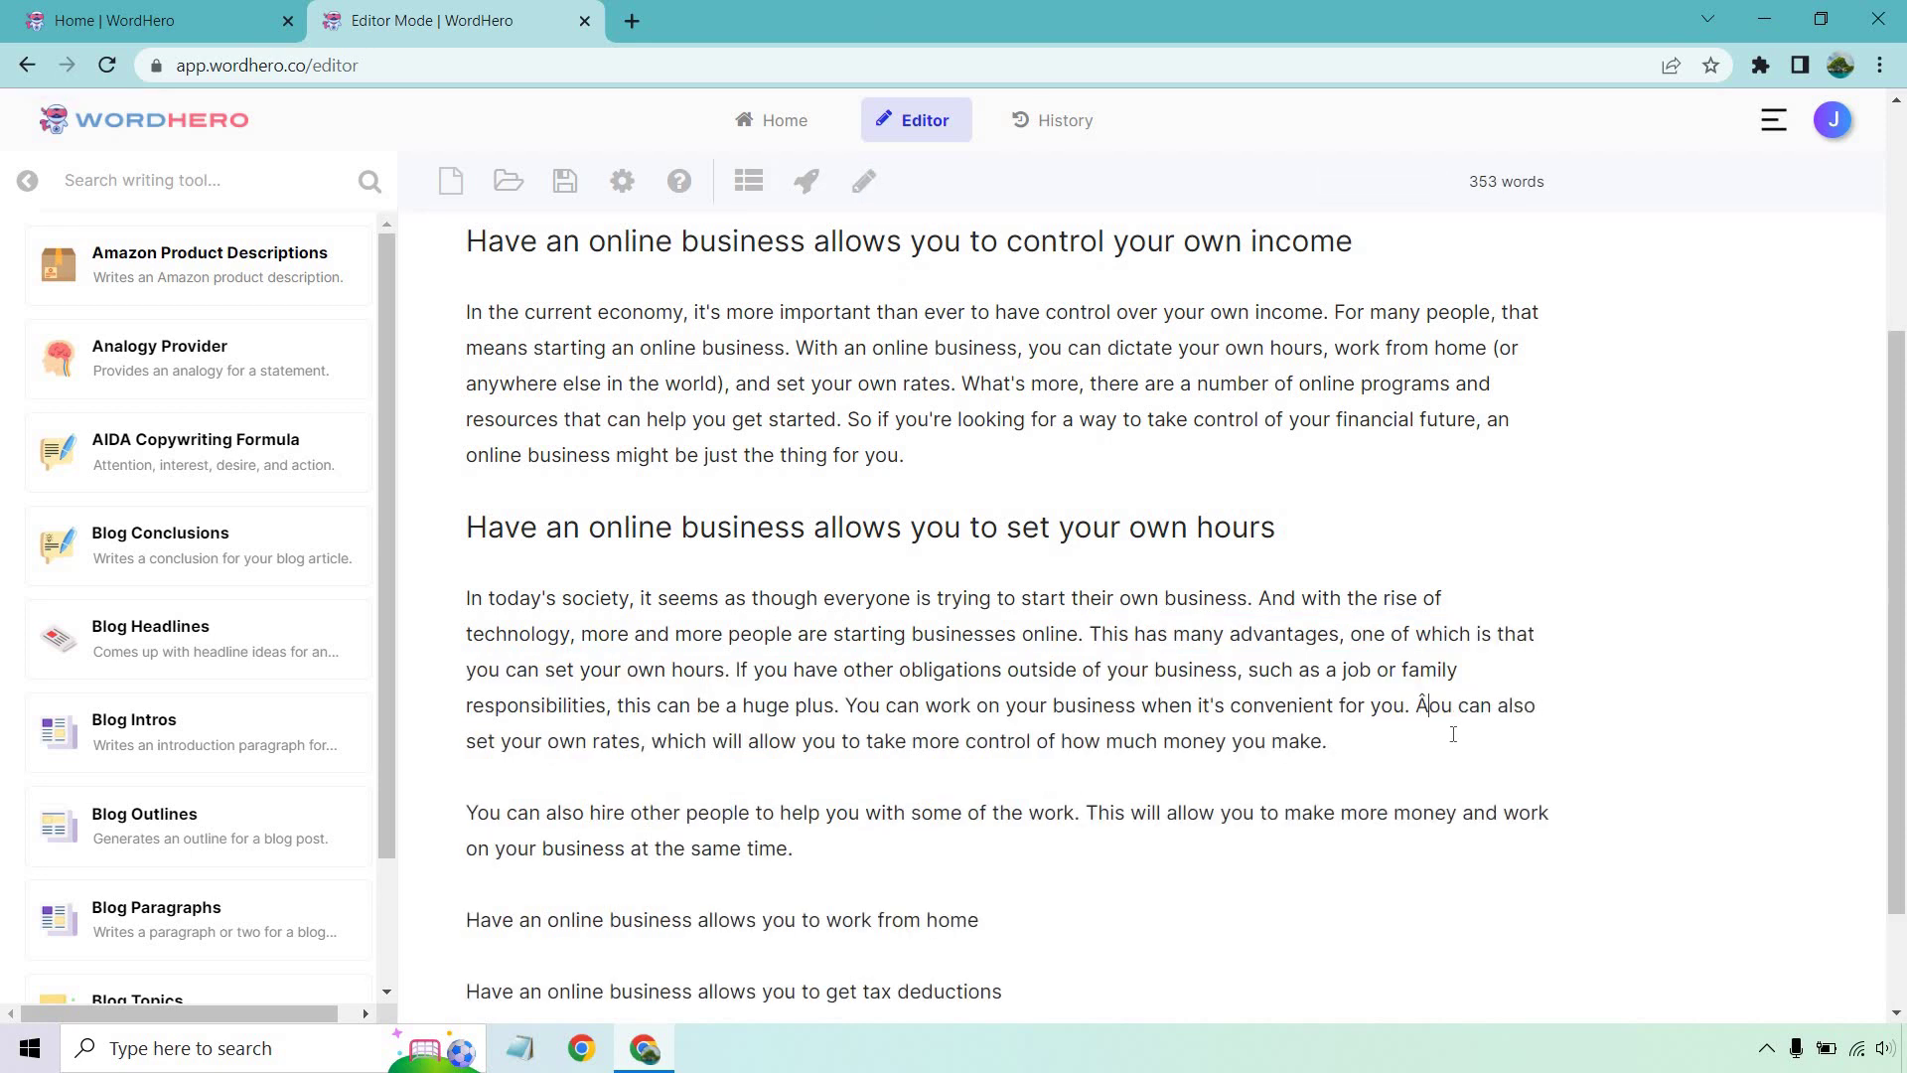
type("Y")
Delete the 'own rates' sentence and merge the hiring paragraph into the previous one
scroll(1206, 635, "down", 2)
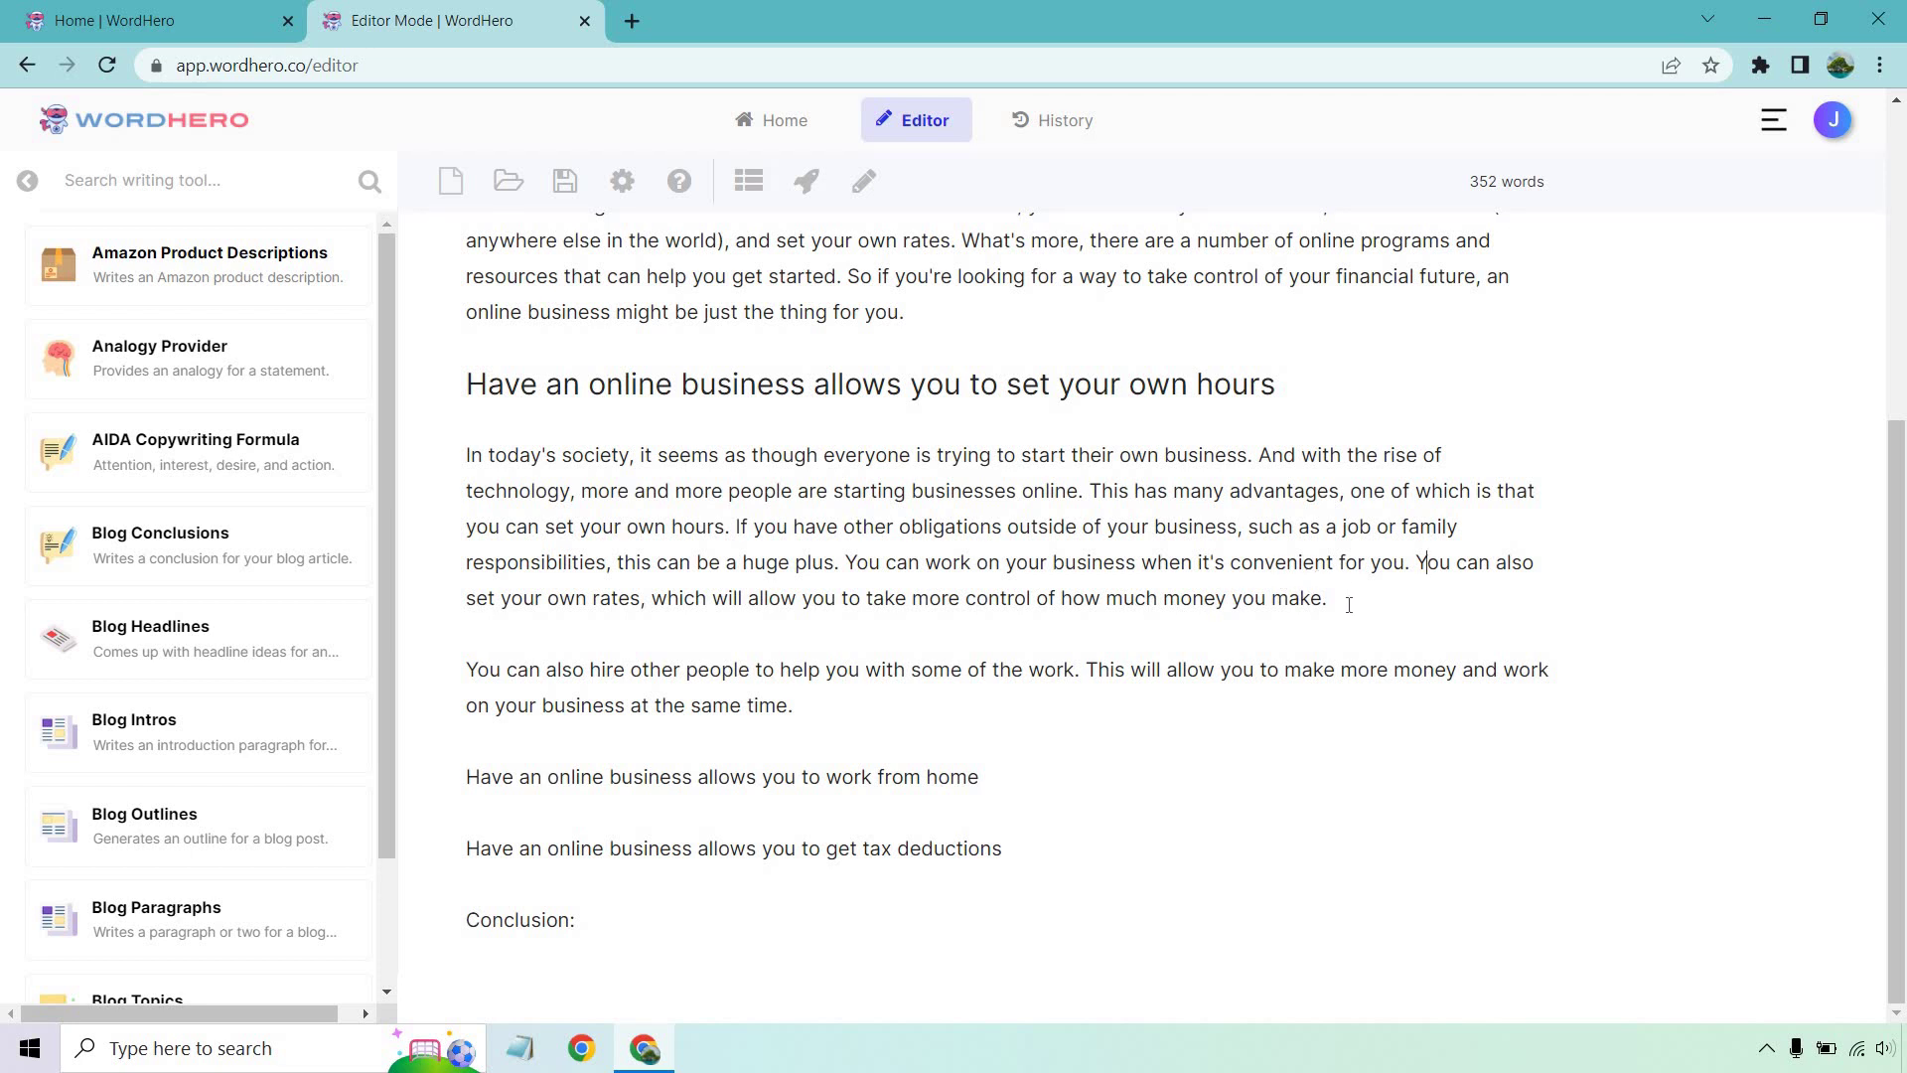
left_click(1429, 578, "shift")
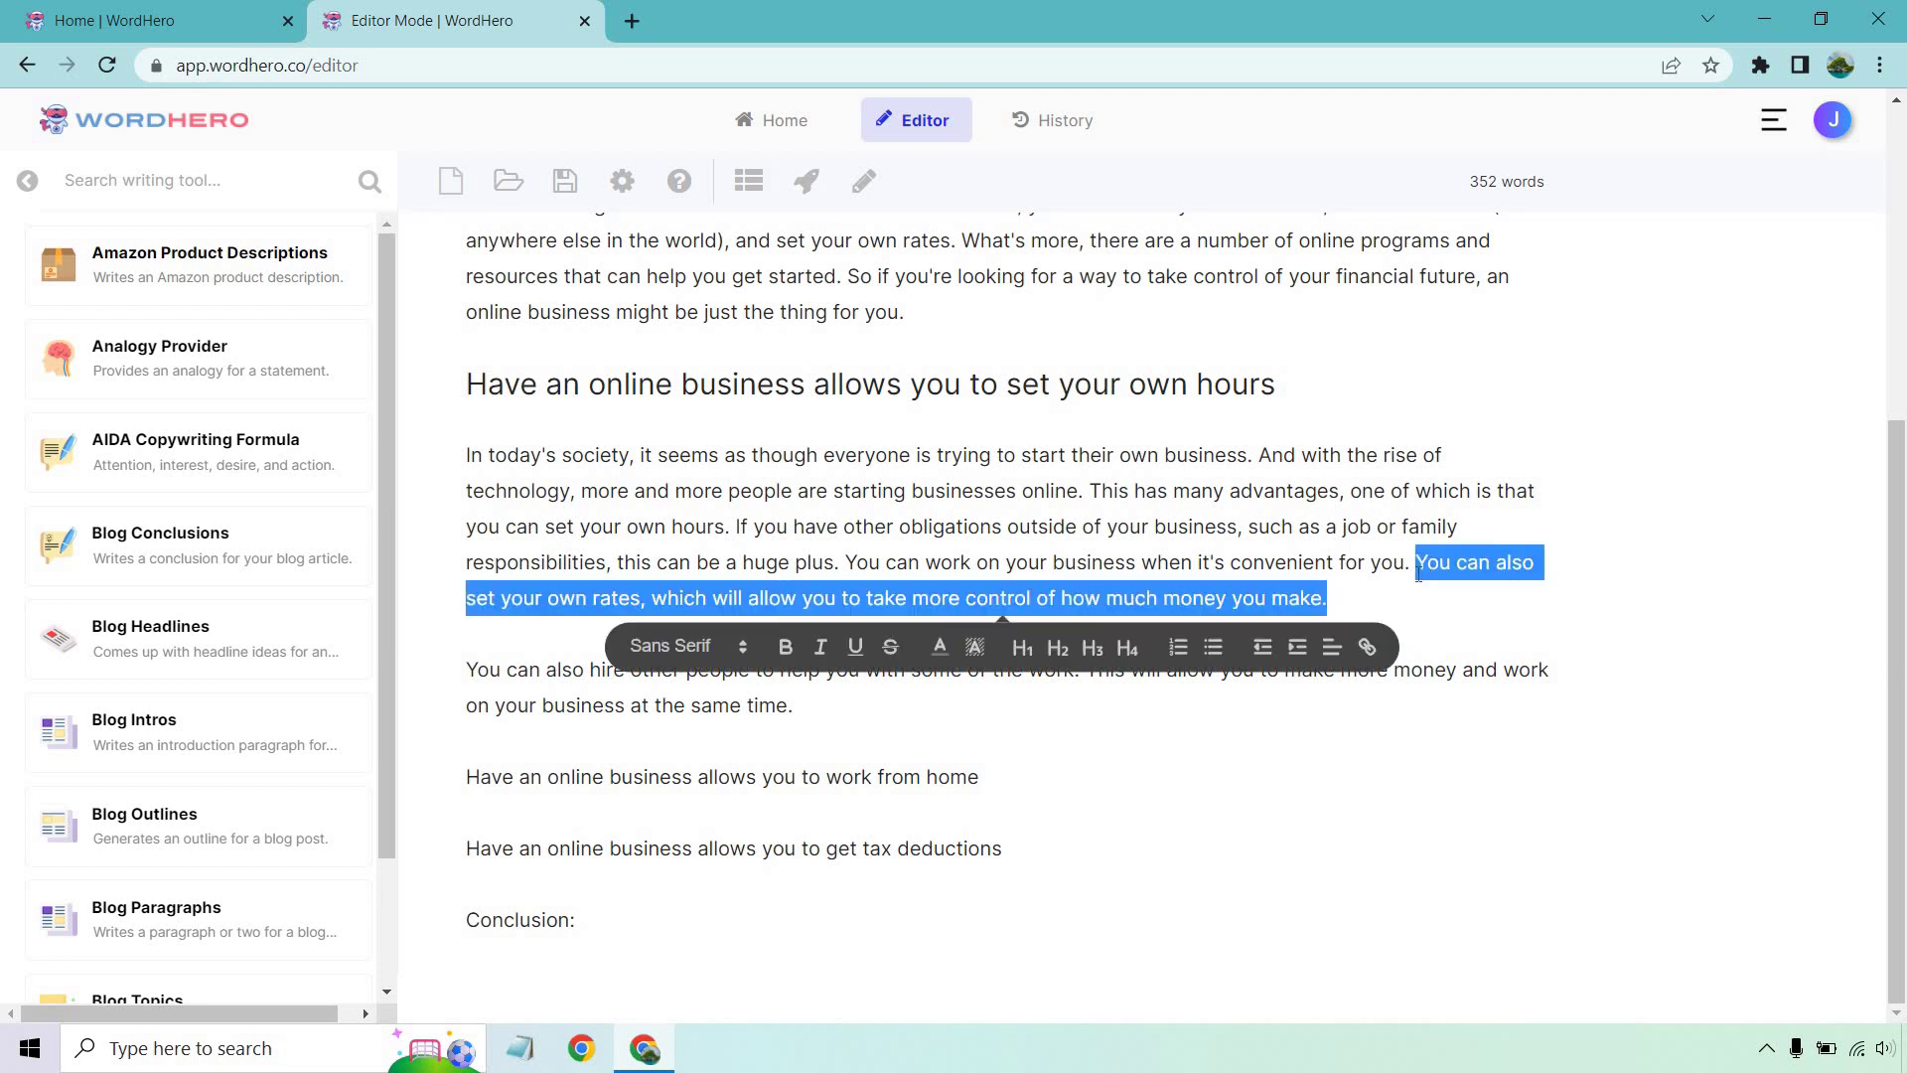
key("BackSpace")
key("Delete")
key("Delete")
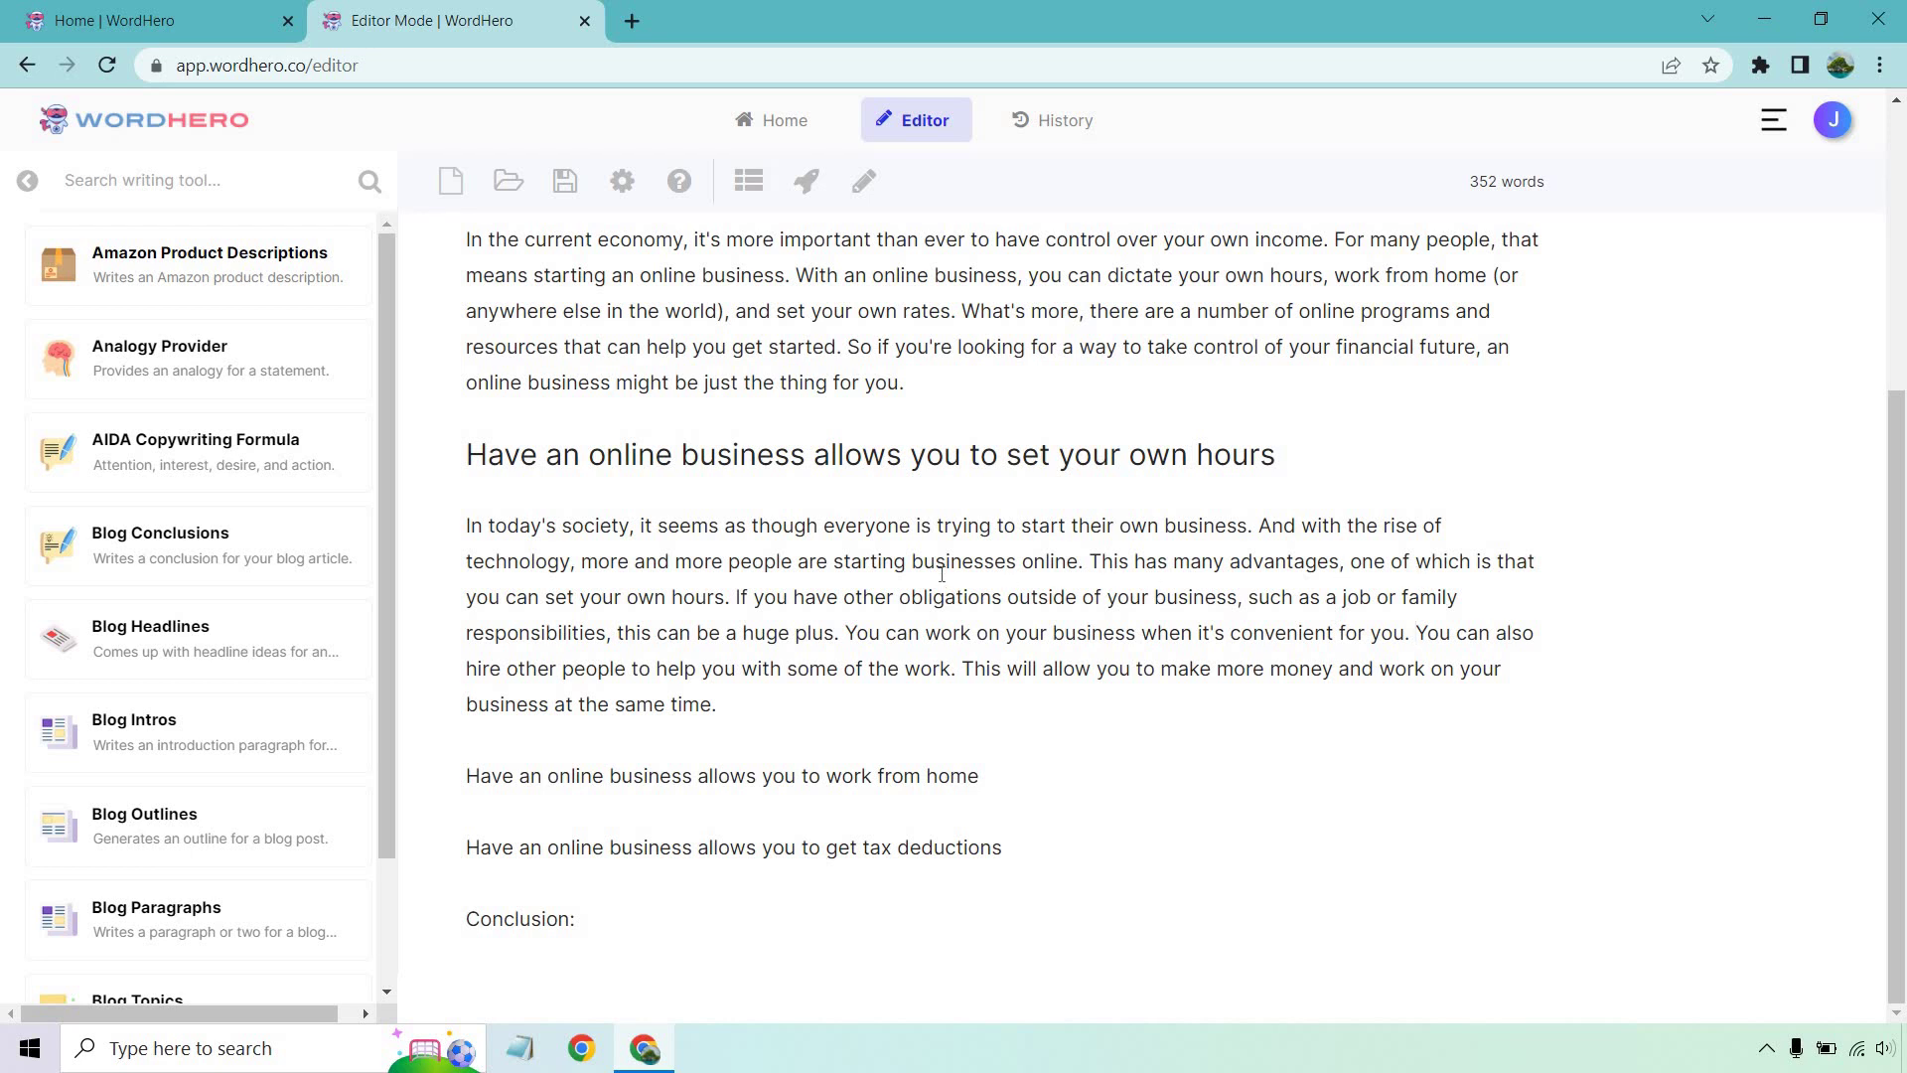
Generate Blog Conclusions from the article title and copy the first suggestion
scroll(877, 301, "up", 5)
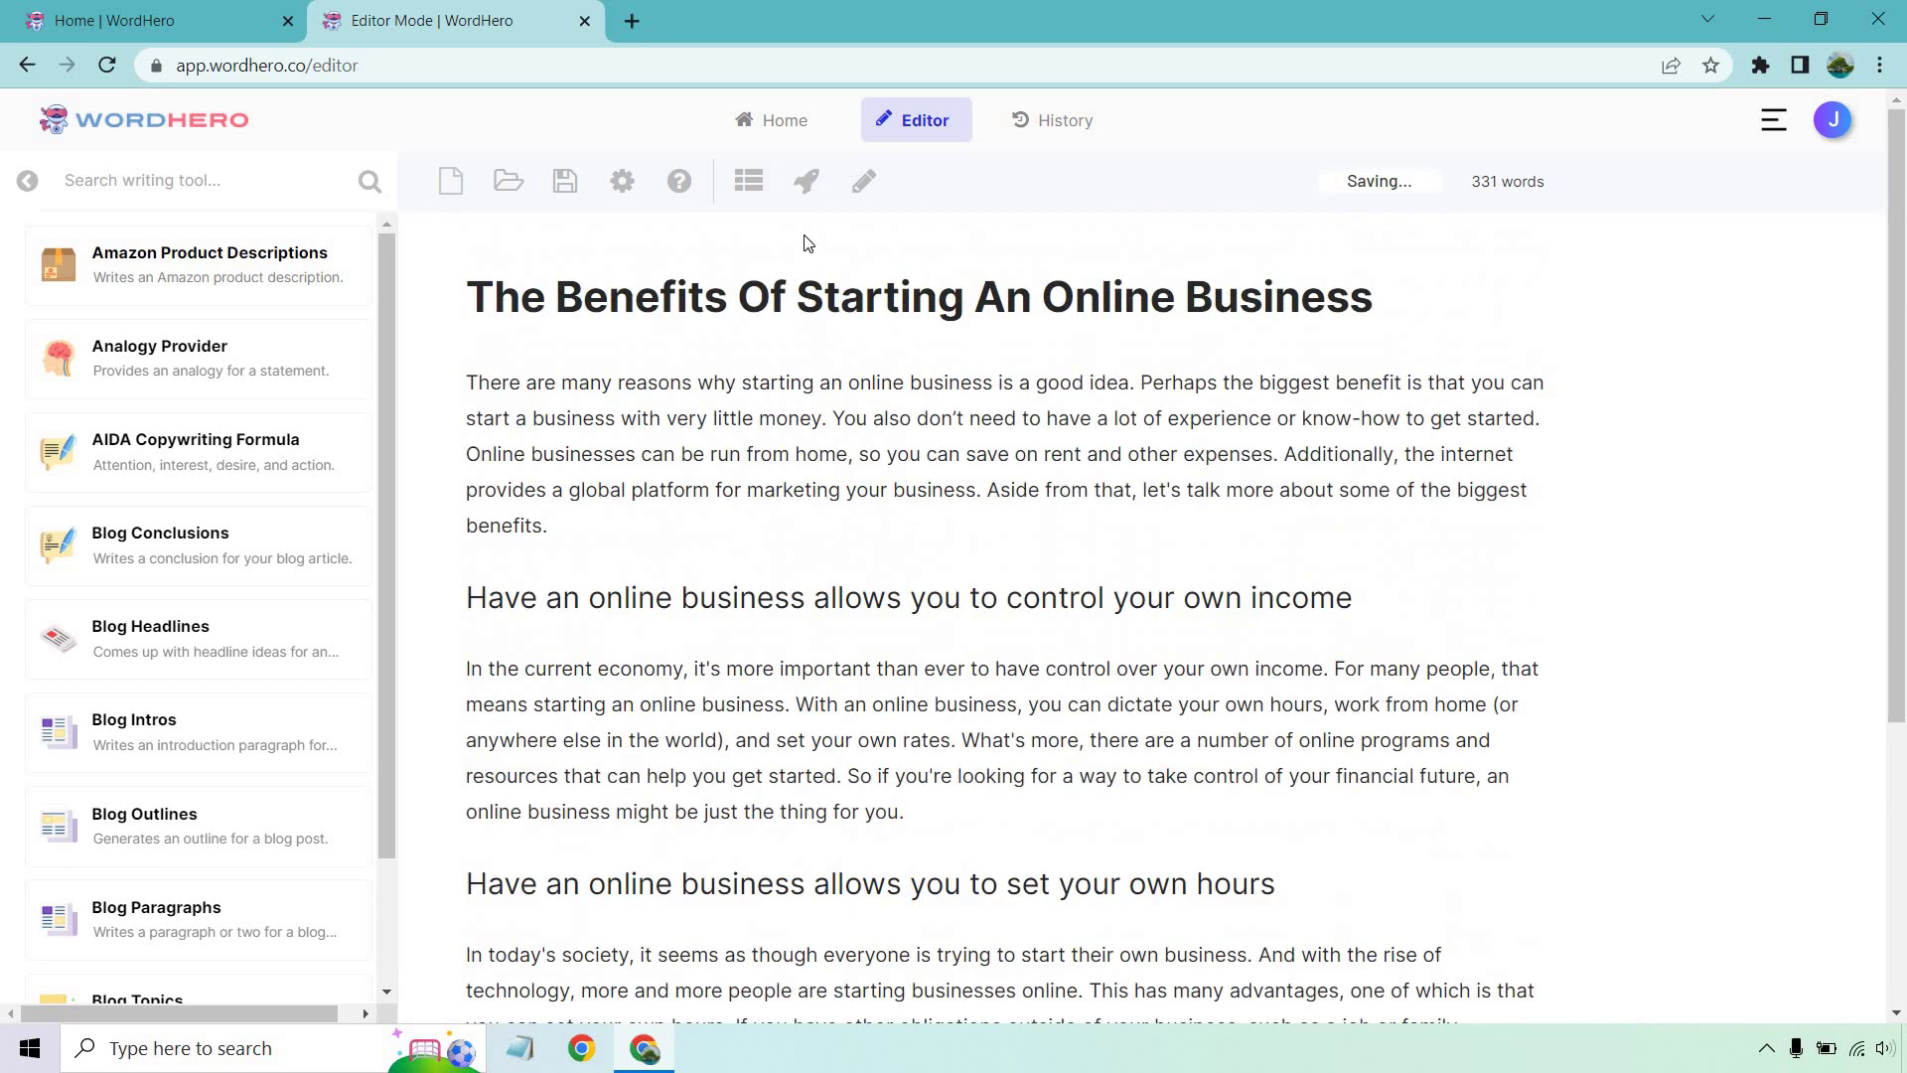
triple_click(877, 301)
key("ctrl+c")
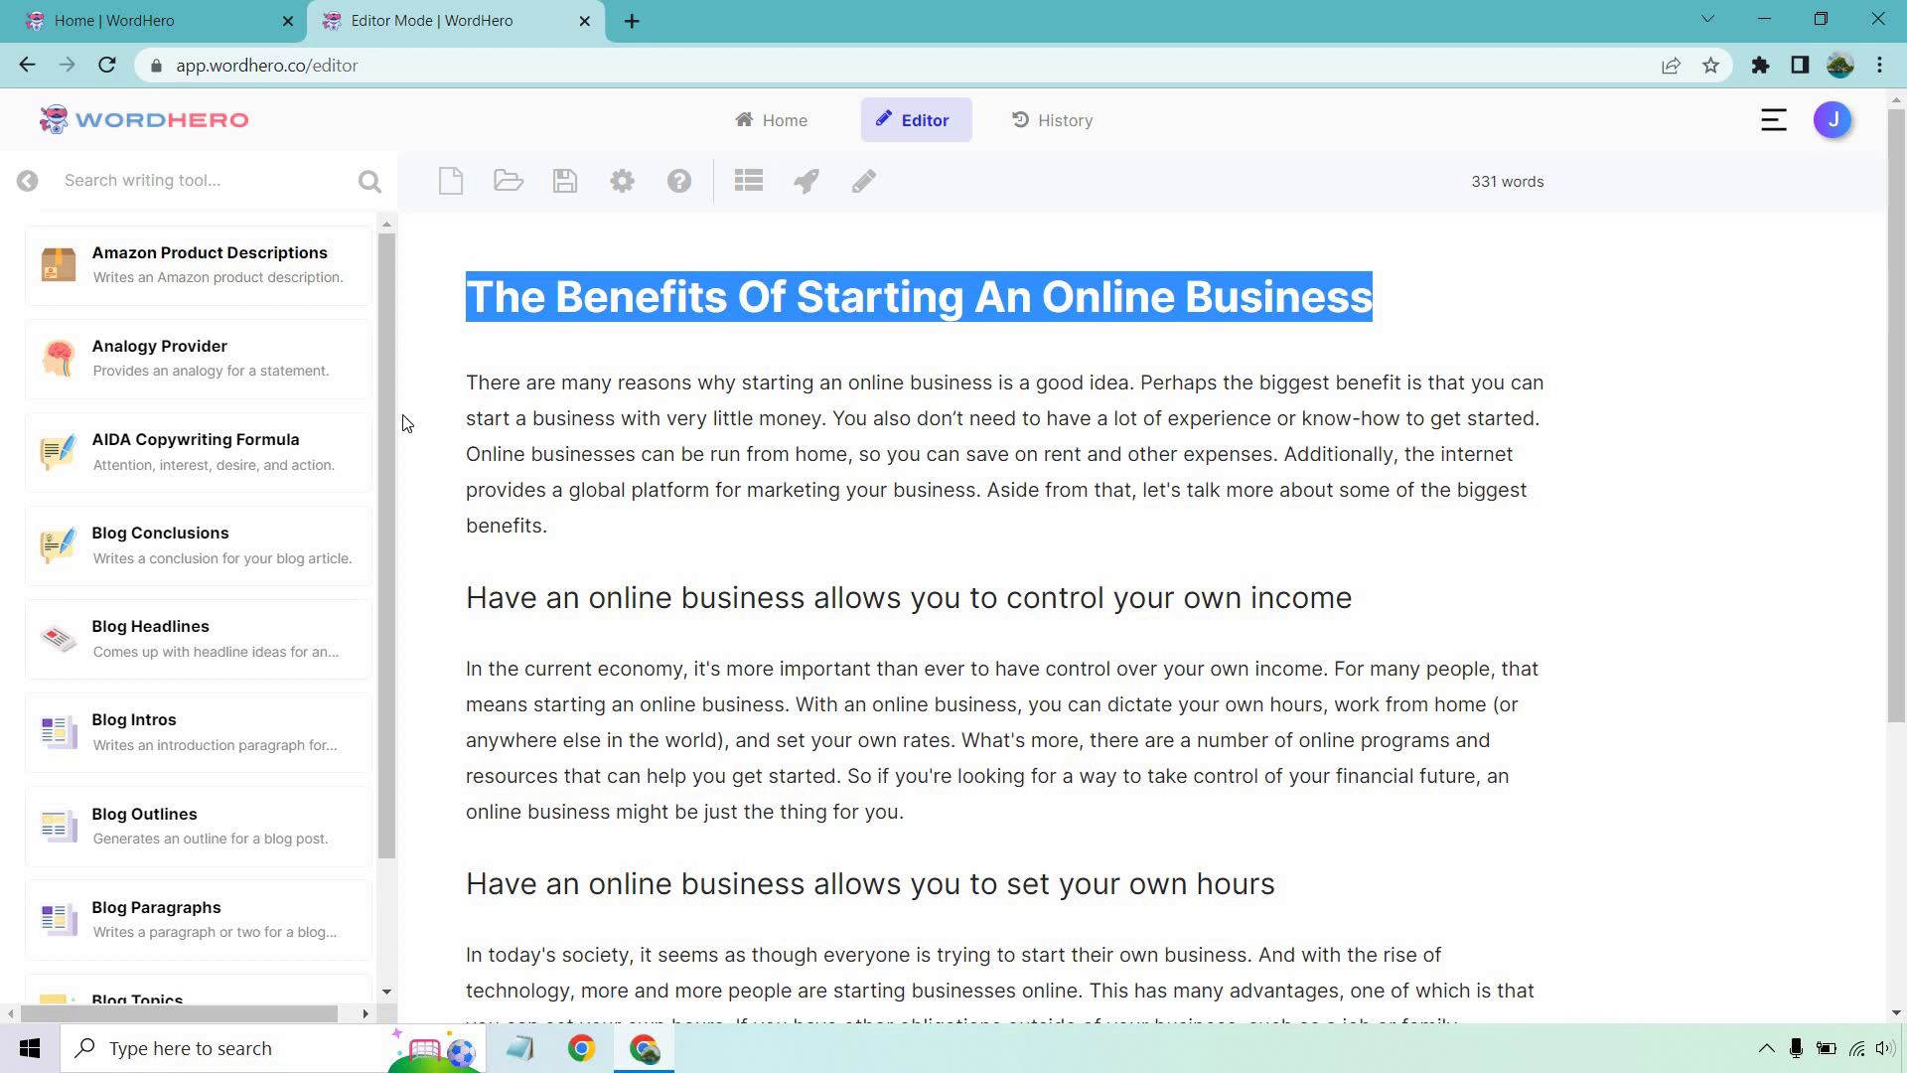
left_click(205, 564)
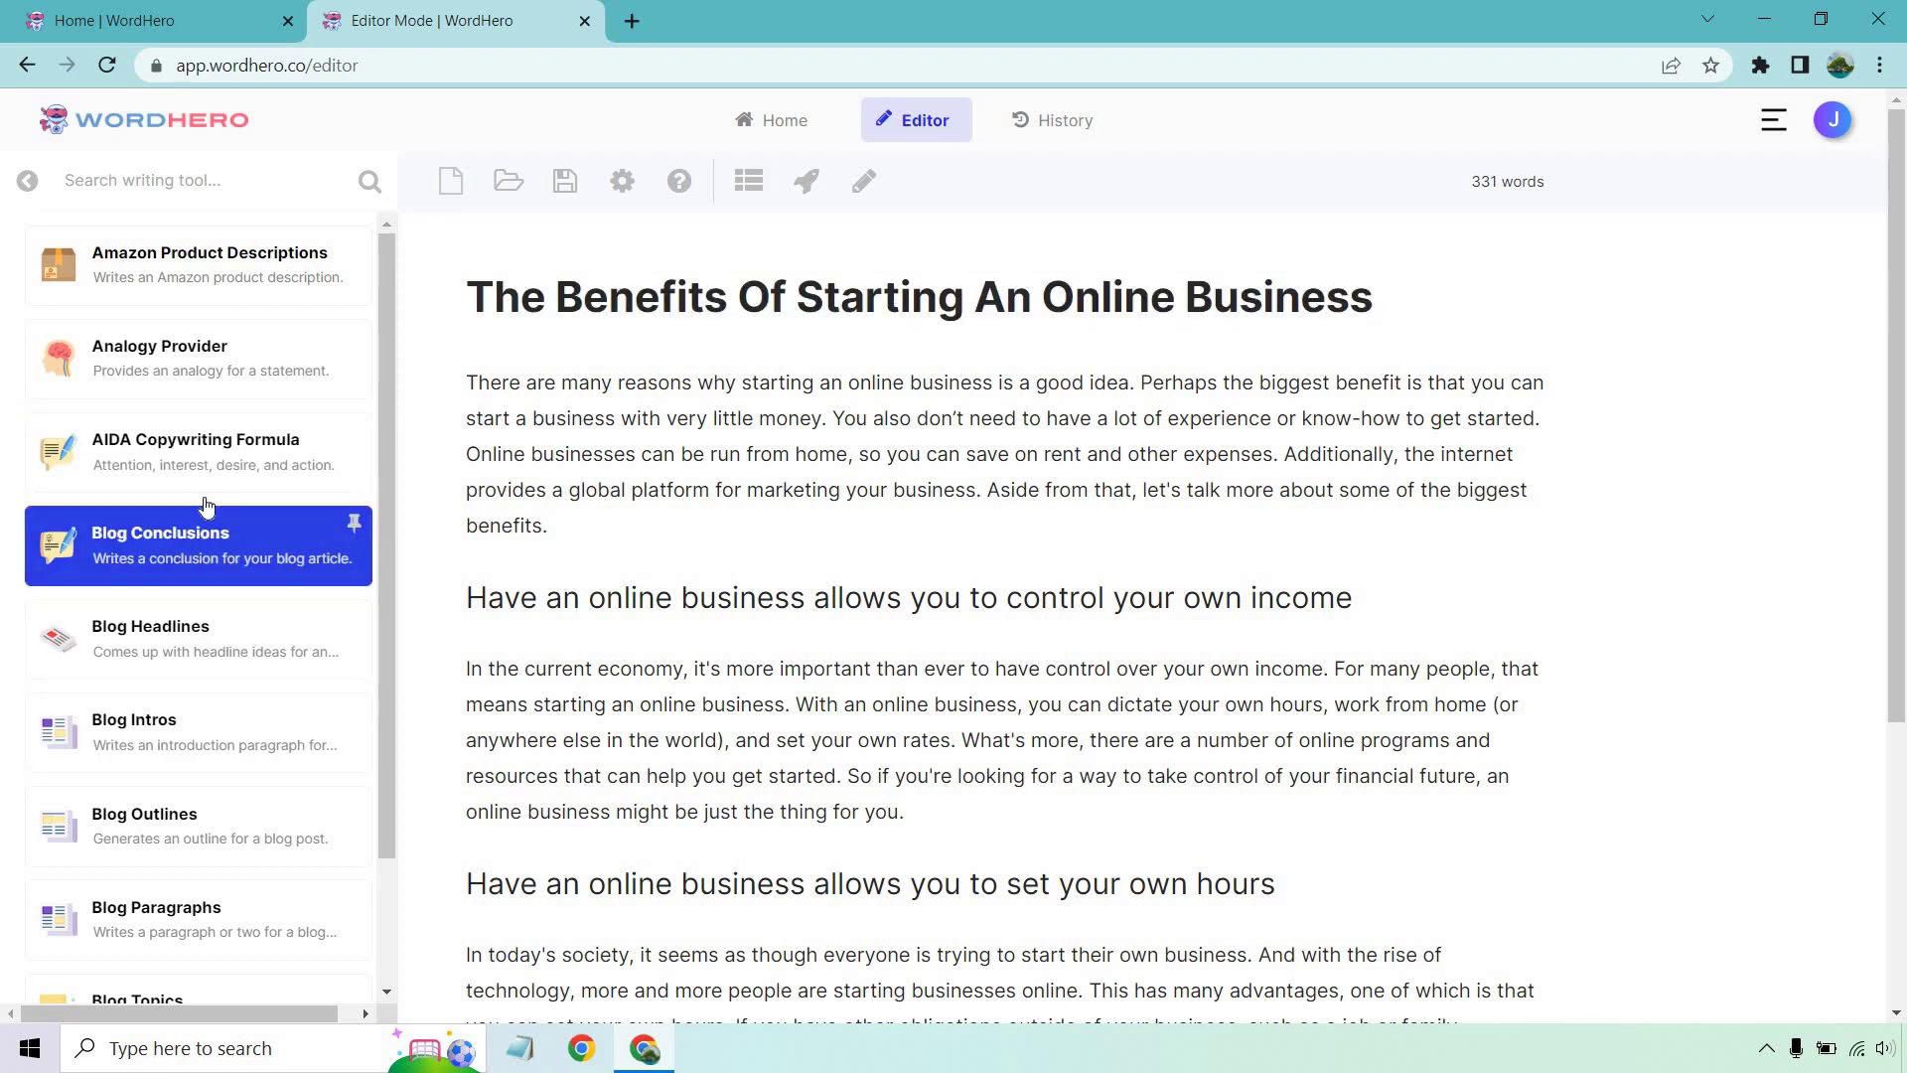
key("ctrl+v")
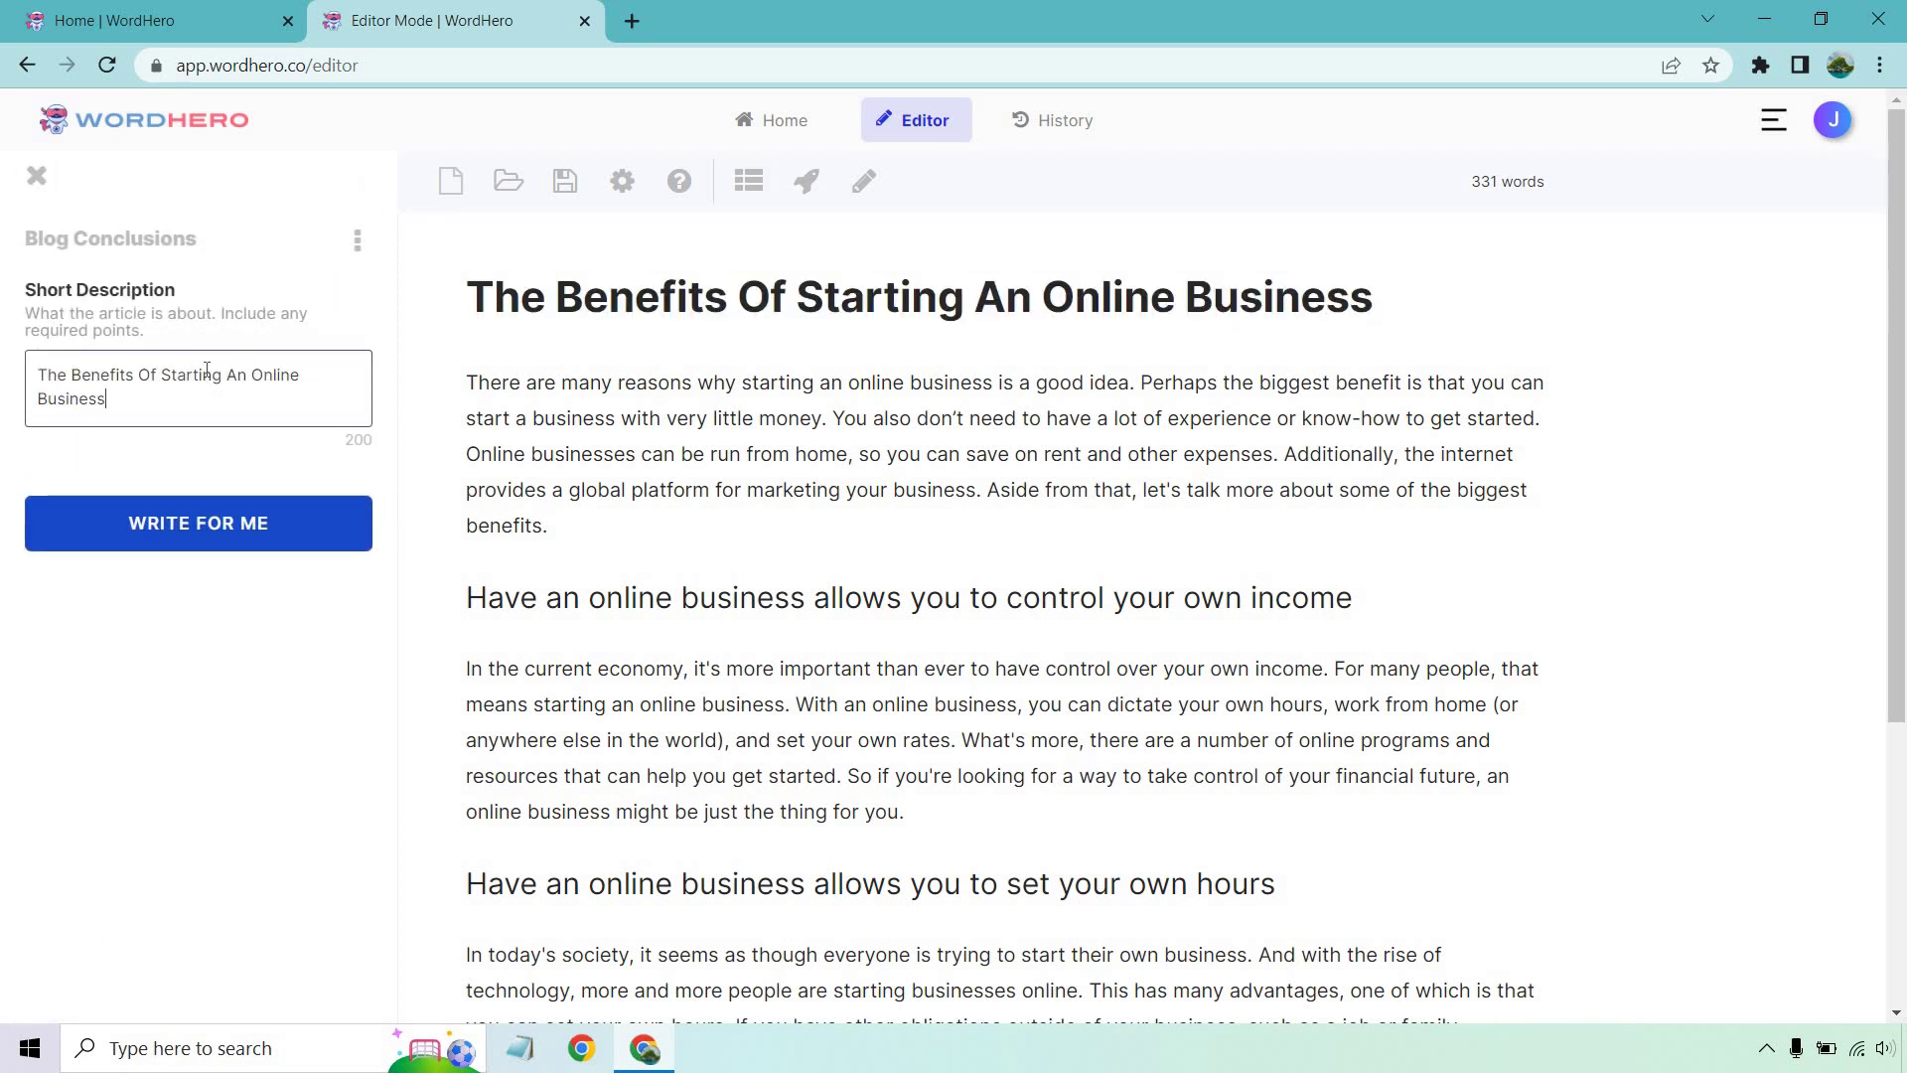
left_click(205, 527)
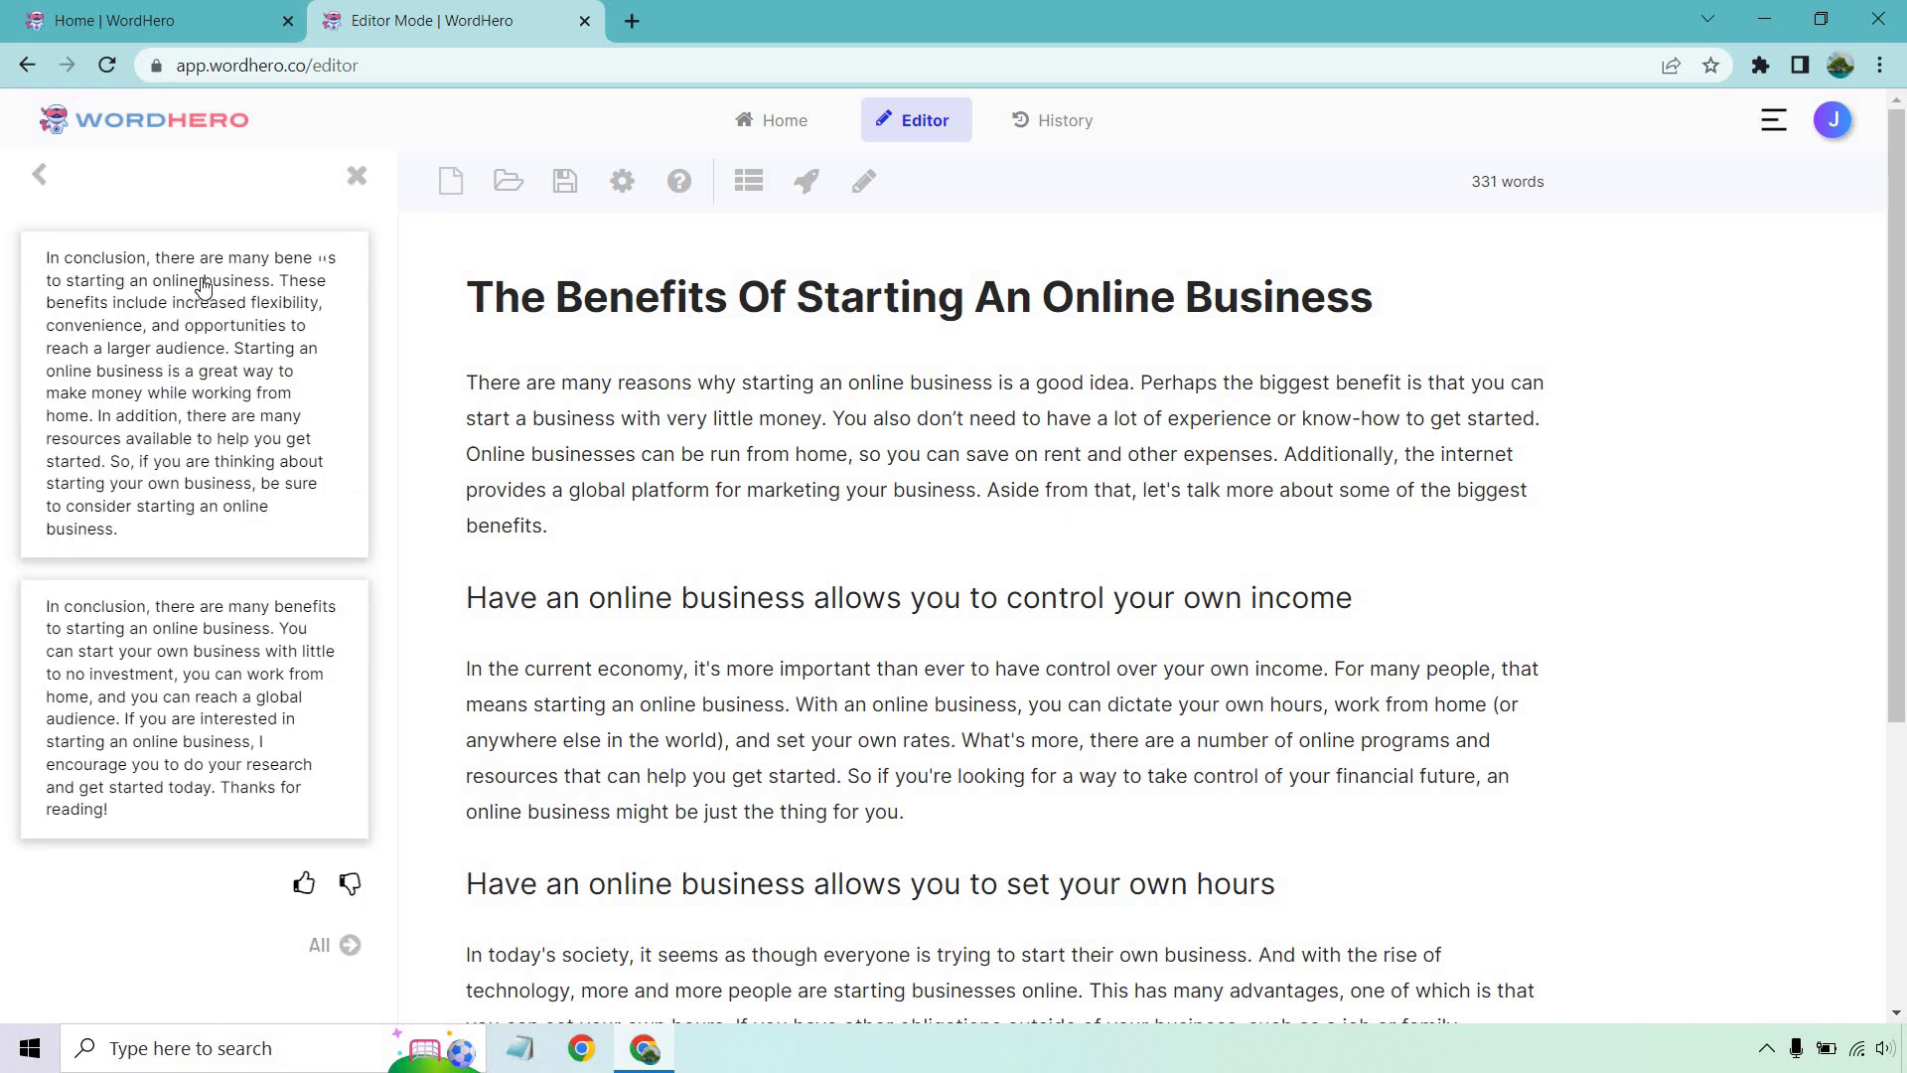
left_click(161, 352)
Paste the conclusion paragraph under 'Conclusion' and remove the colon after it
scroll(770, 689, "down", 4)
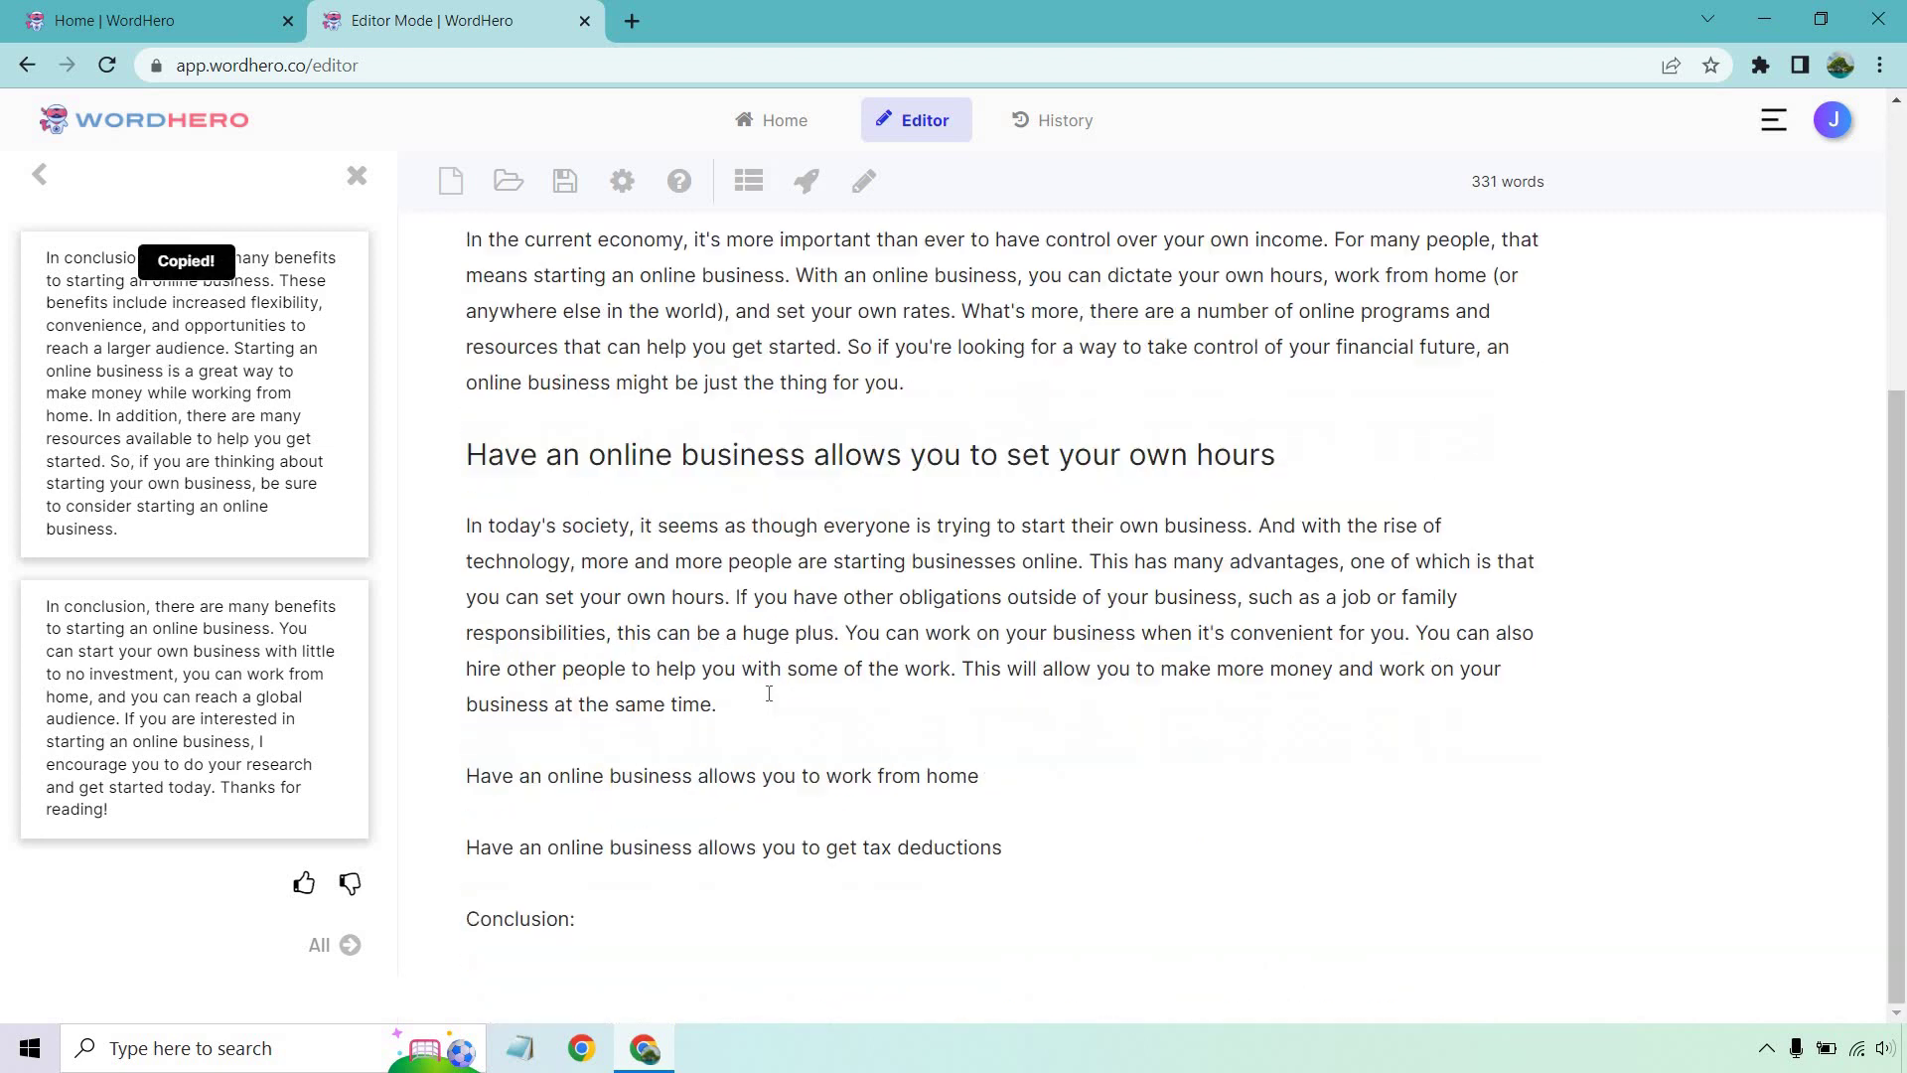
left_click(676, 908)
key("Return")
type("In conclusion, there are many benefits to starting an online business. These benefits include increased flexibility, convenience, and opportunities to reach a larger audience. Starting an online business is a great way to make money while working from home. In addition, there are many resources available to help you get started. So, if you are thinking about starting your own business, be sure to consider starting an online business.")
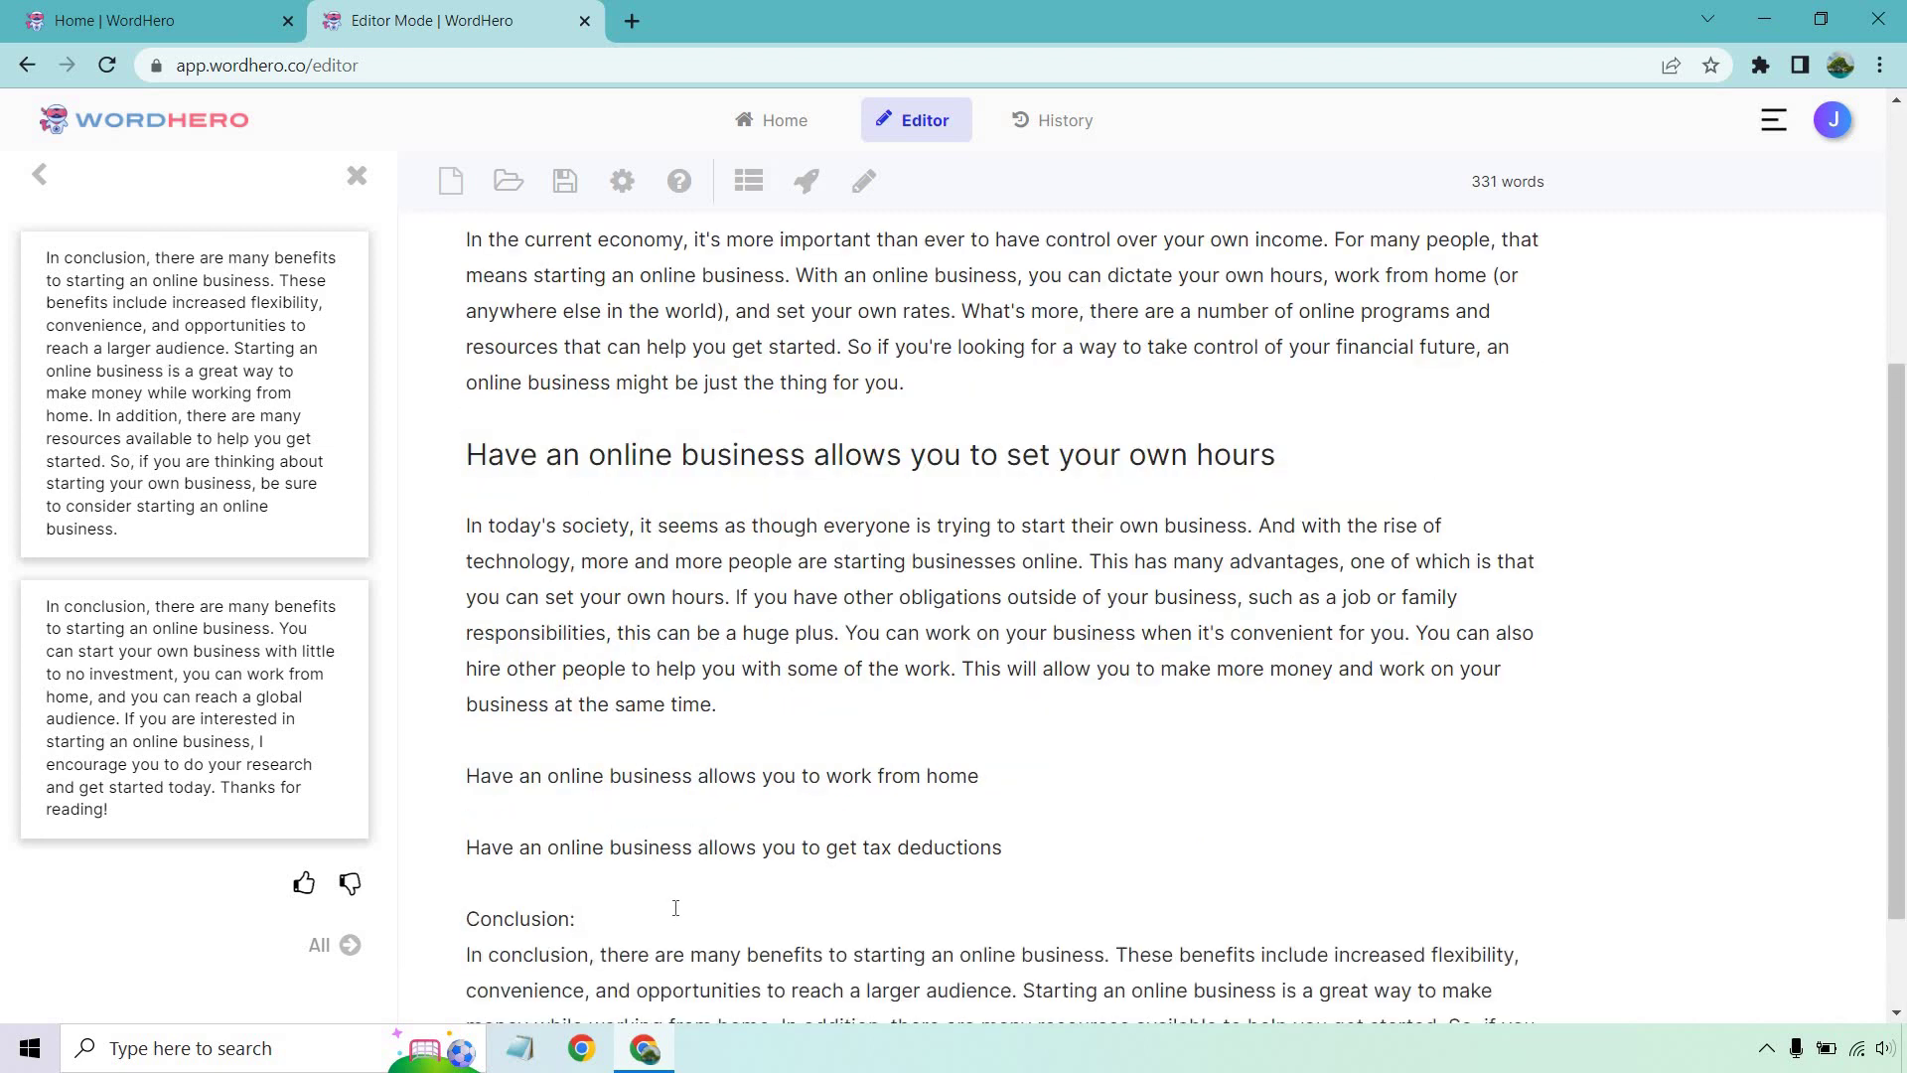
left_click(676, 908)
key("BackSpace")
key("Return")
Make 'Conclusion' an H2 heading and delete the unused work-from-home and tax-deductions lines
scroll(676, 908, "down", 2)
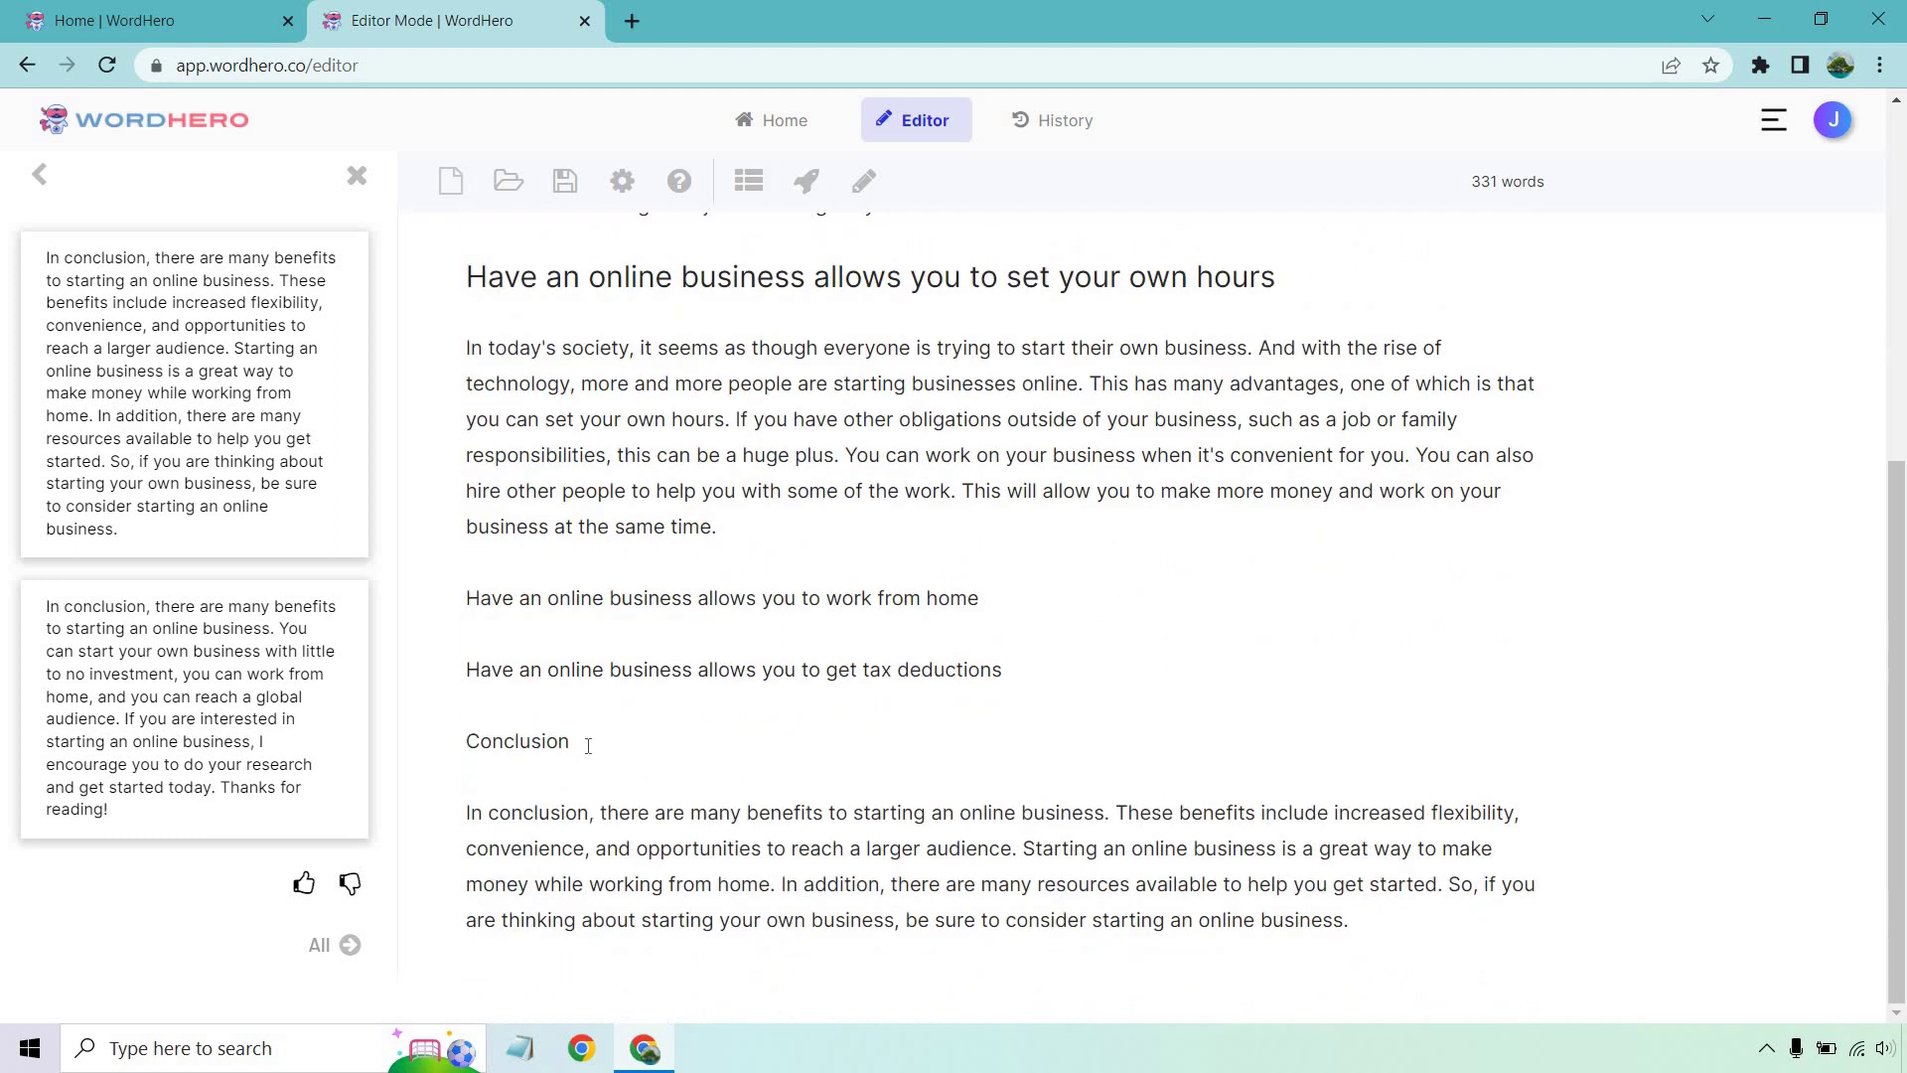
left_click(586, 741)
key("shift+Up")
key("shift+Down")
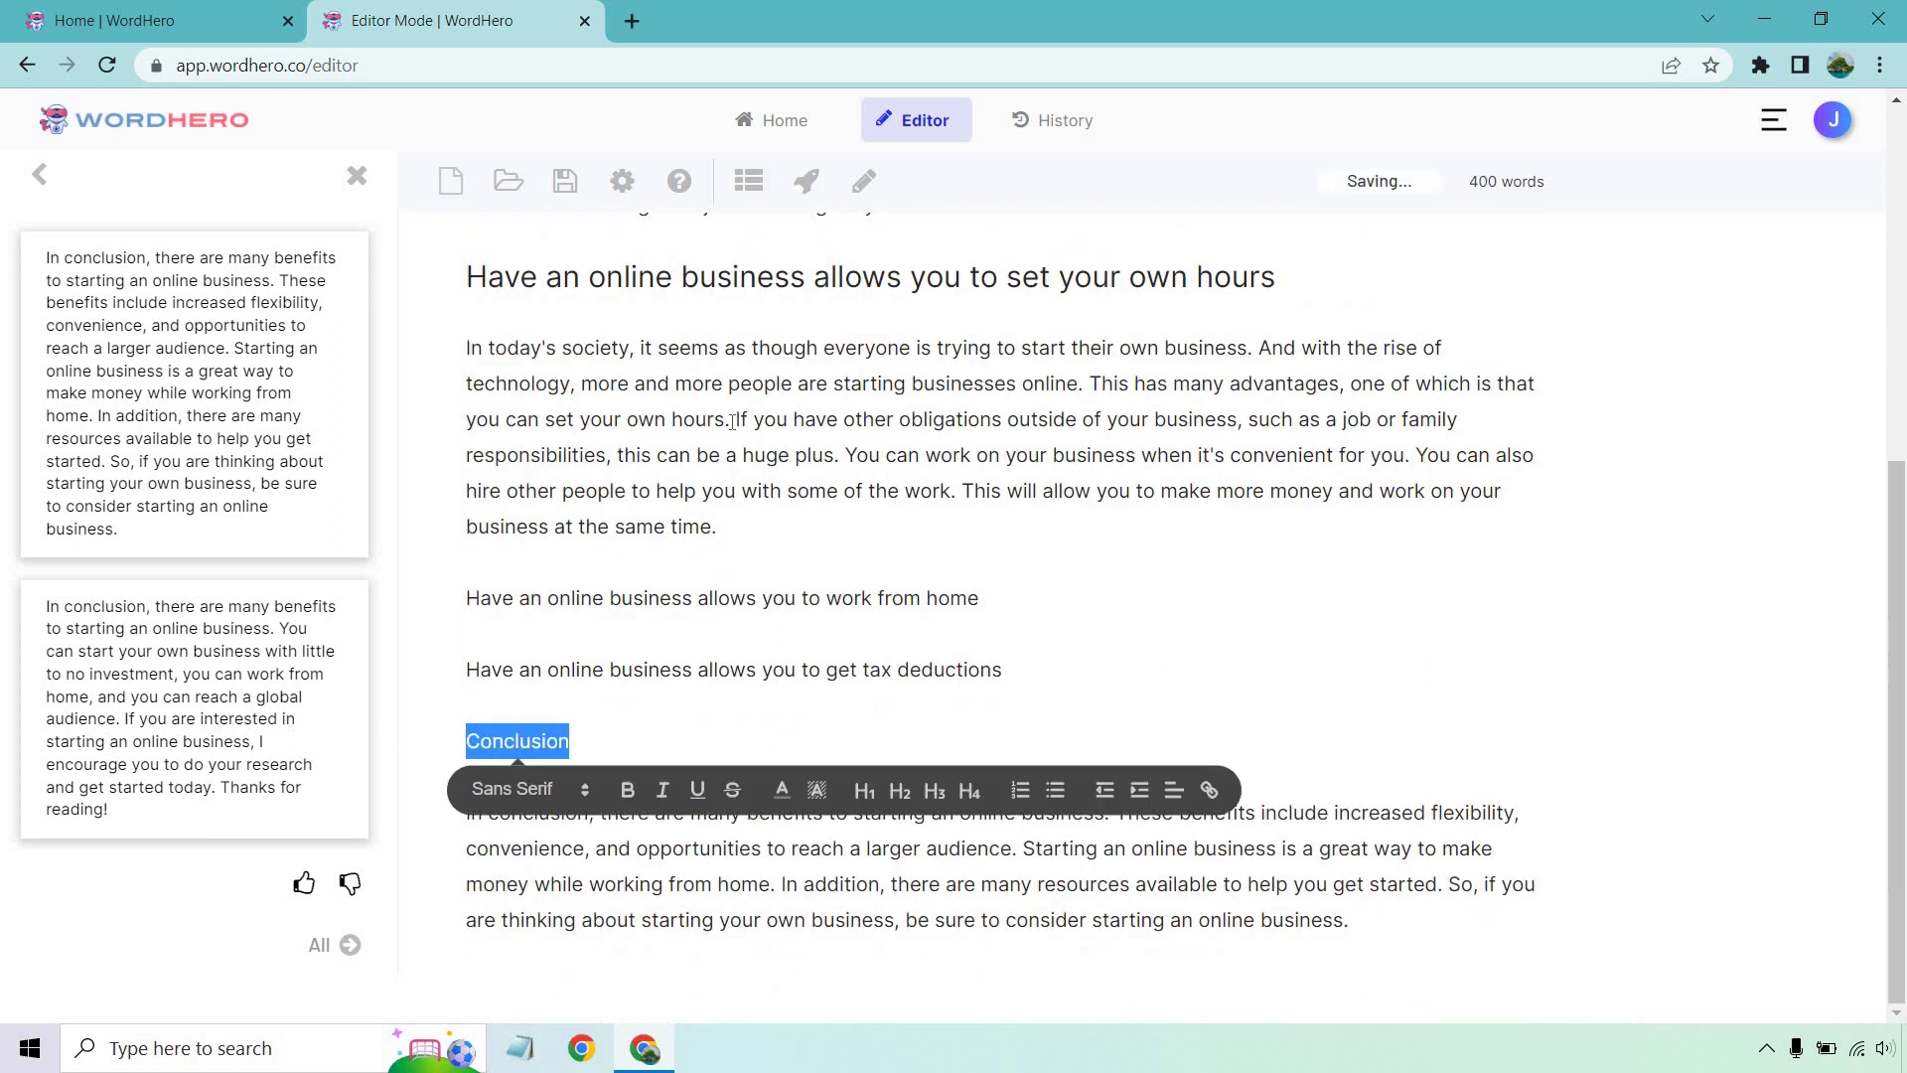
left_click(900, 790)
left_click(1023, 638)
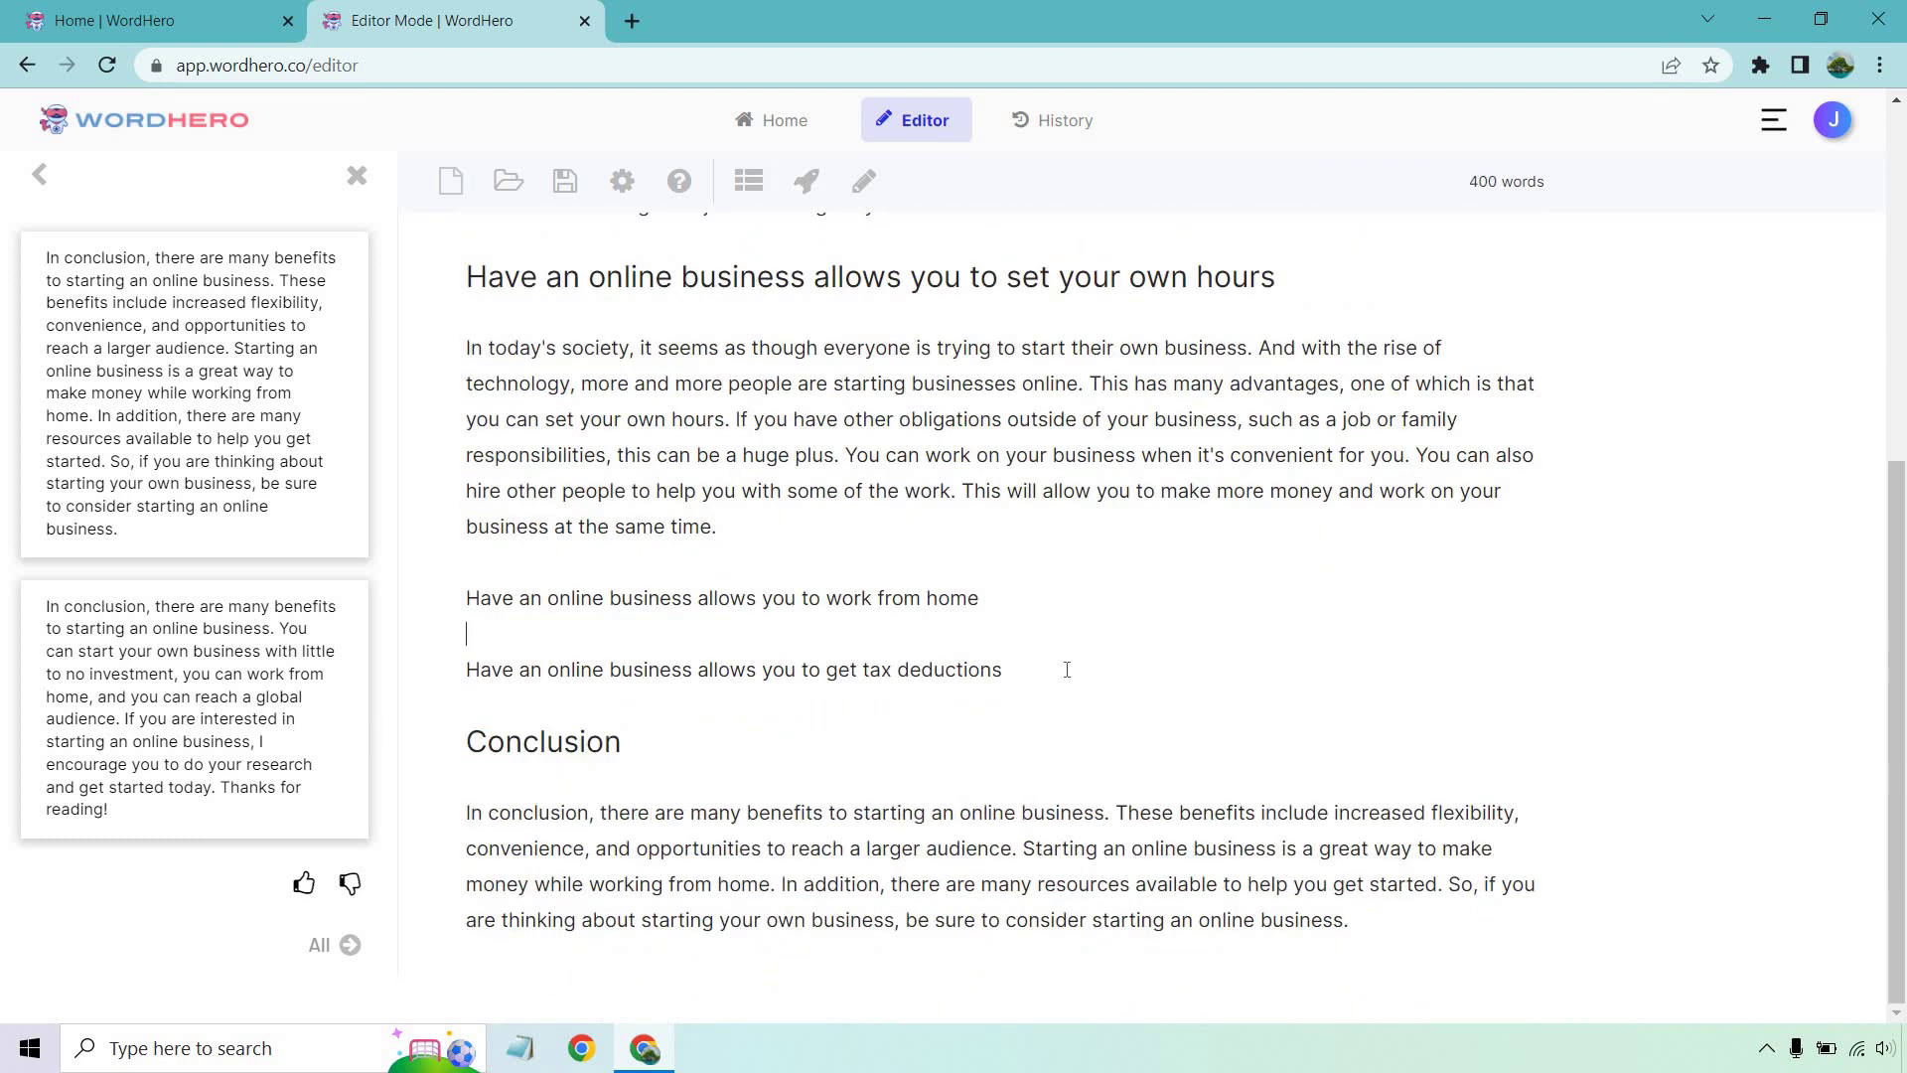
key("shift+Up")
key("shift+Up")
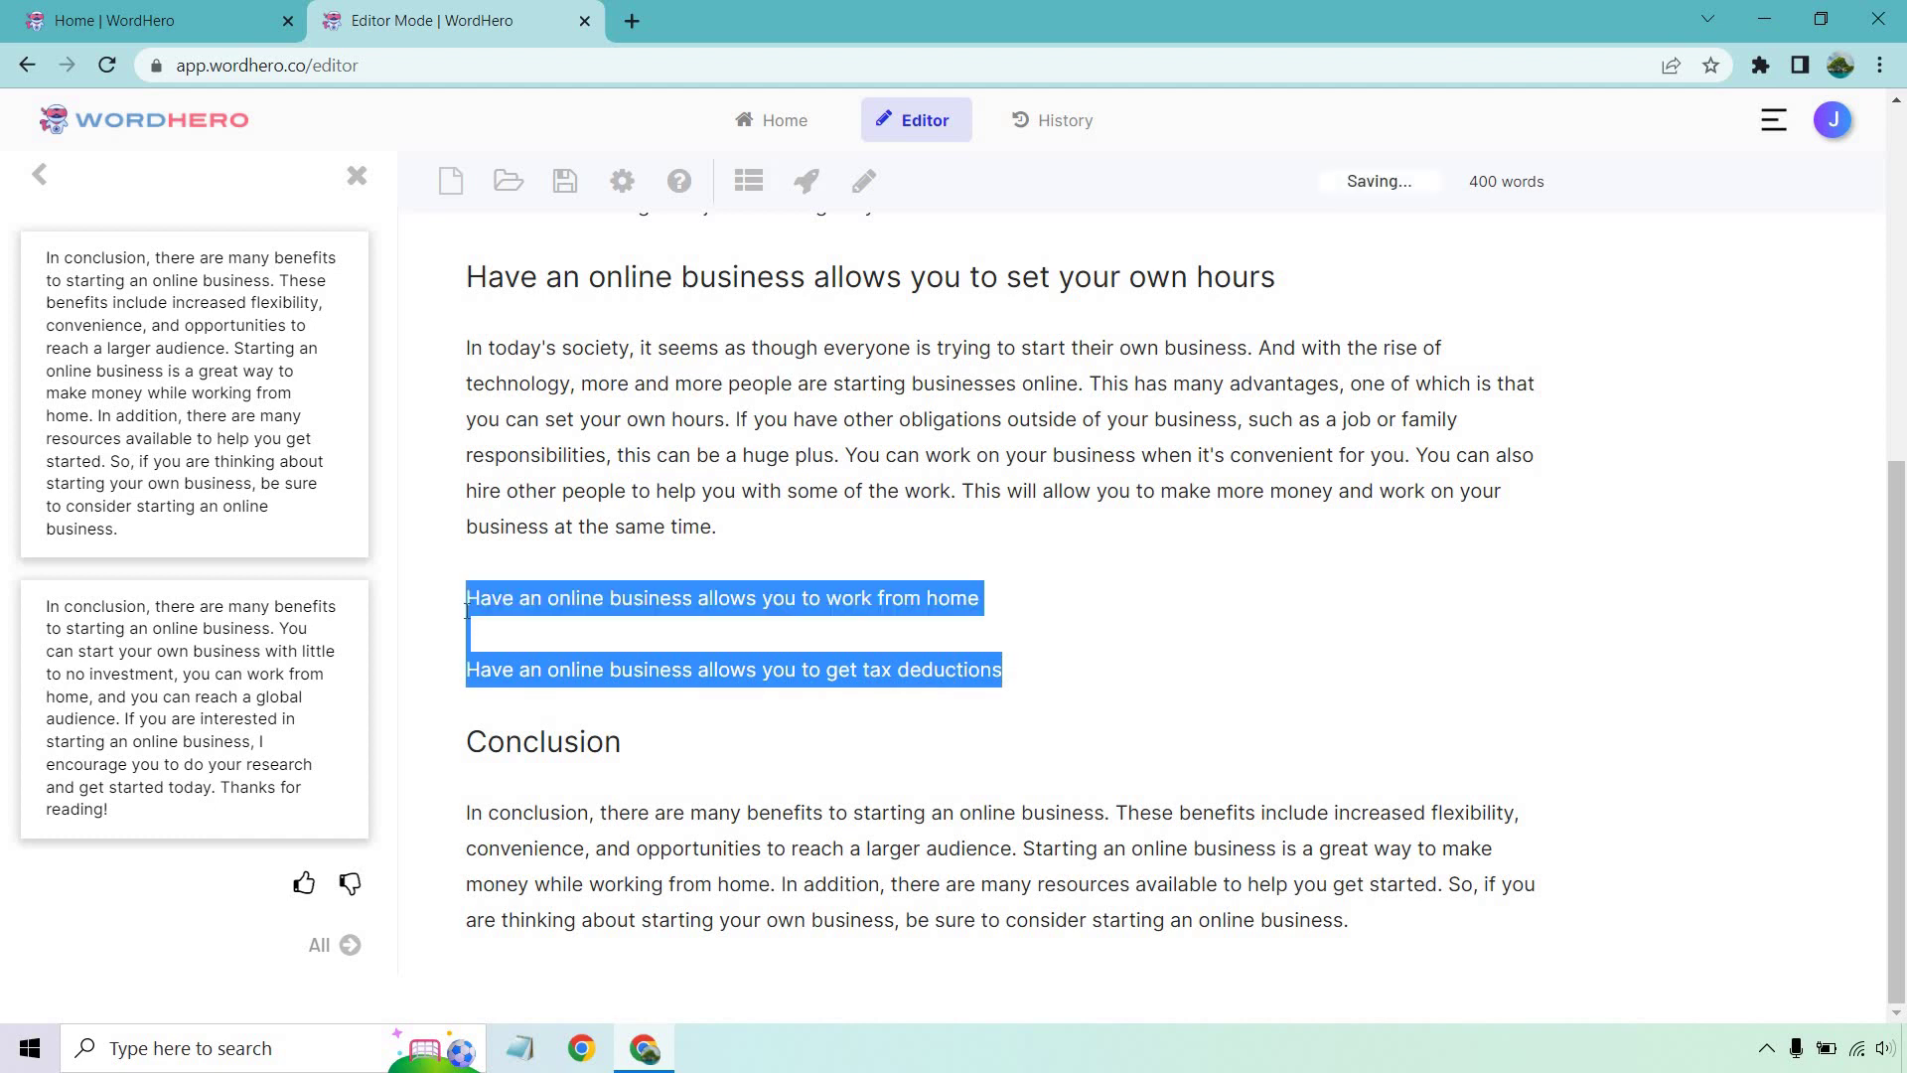
key("BackSpace")
scroll(1599, 616, "up", 6)
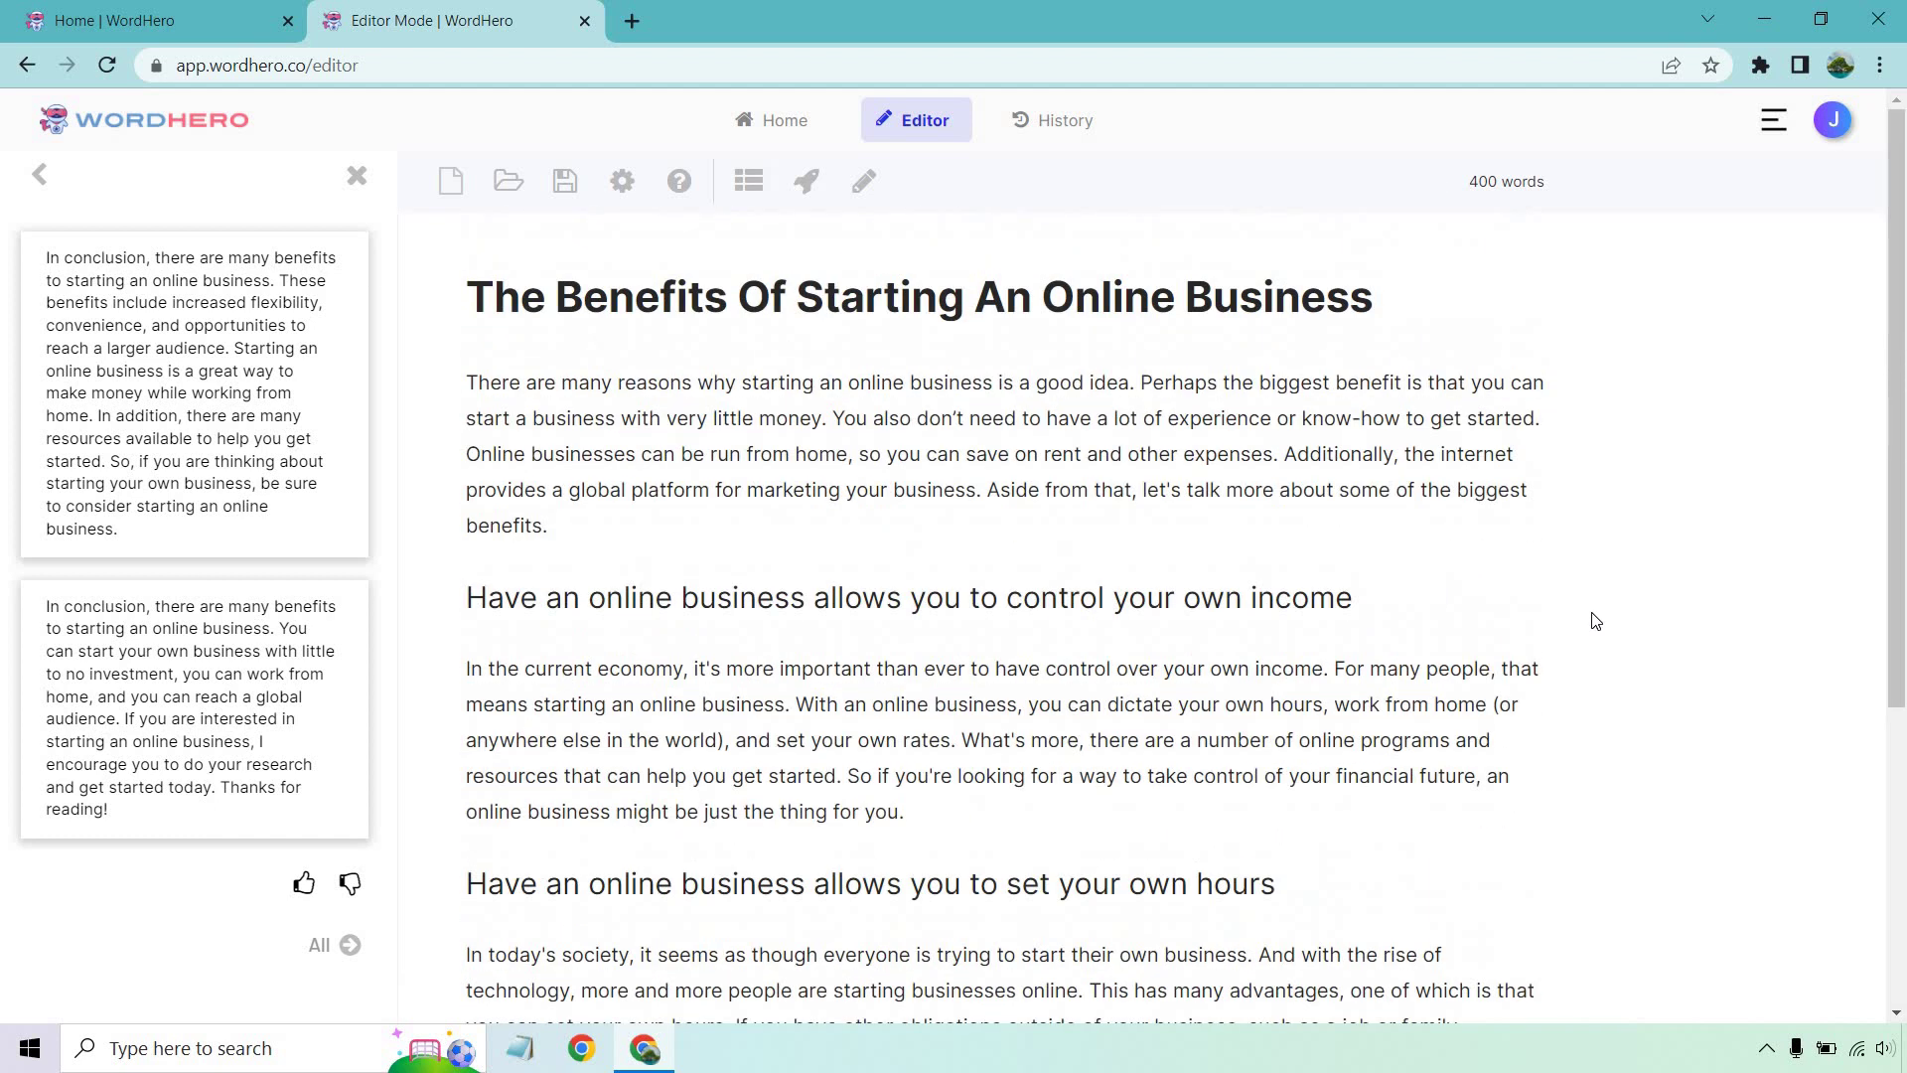